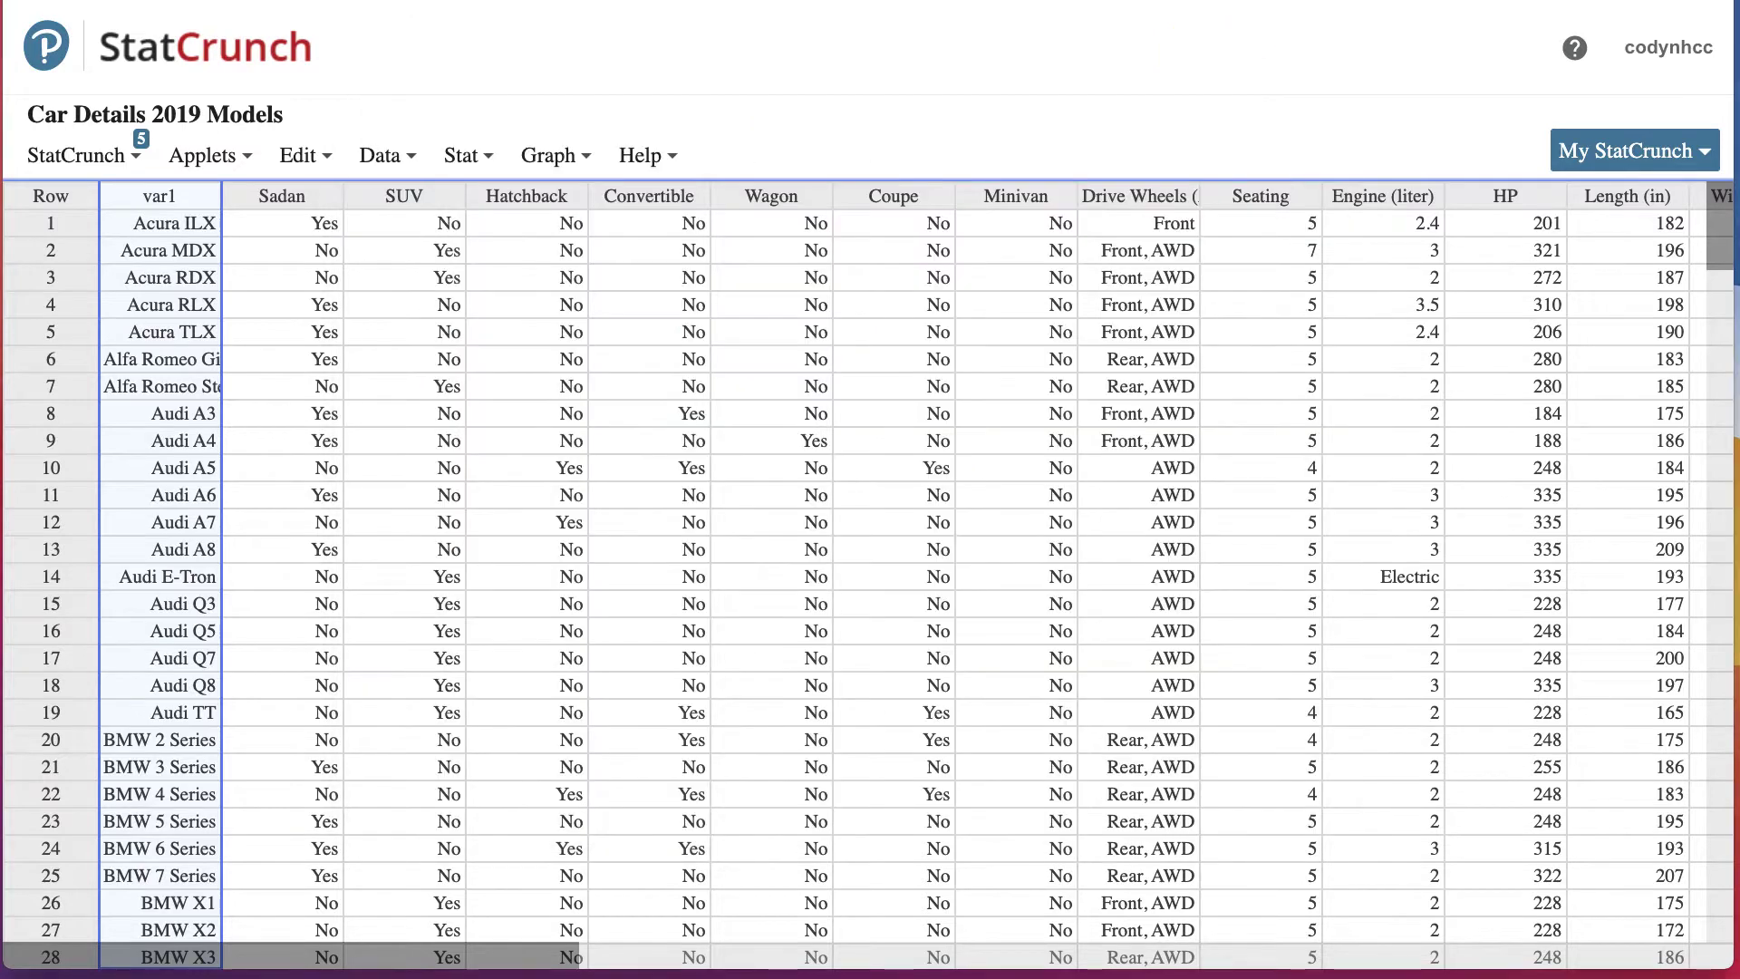
- Scroll the Car Details 2019 table right to reveal the Lowest MSRP column
left_click(50, 148)
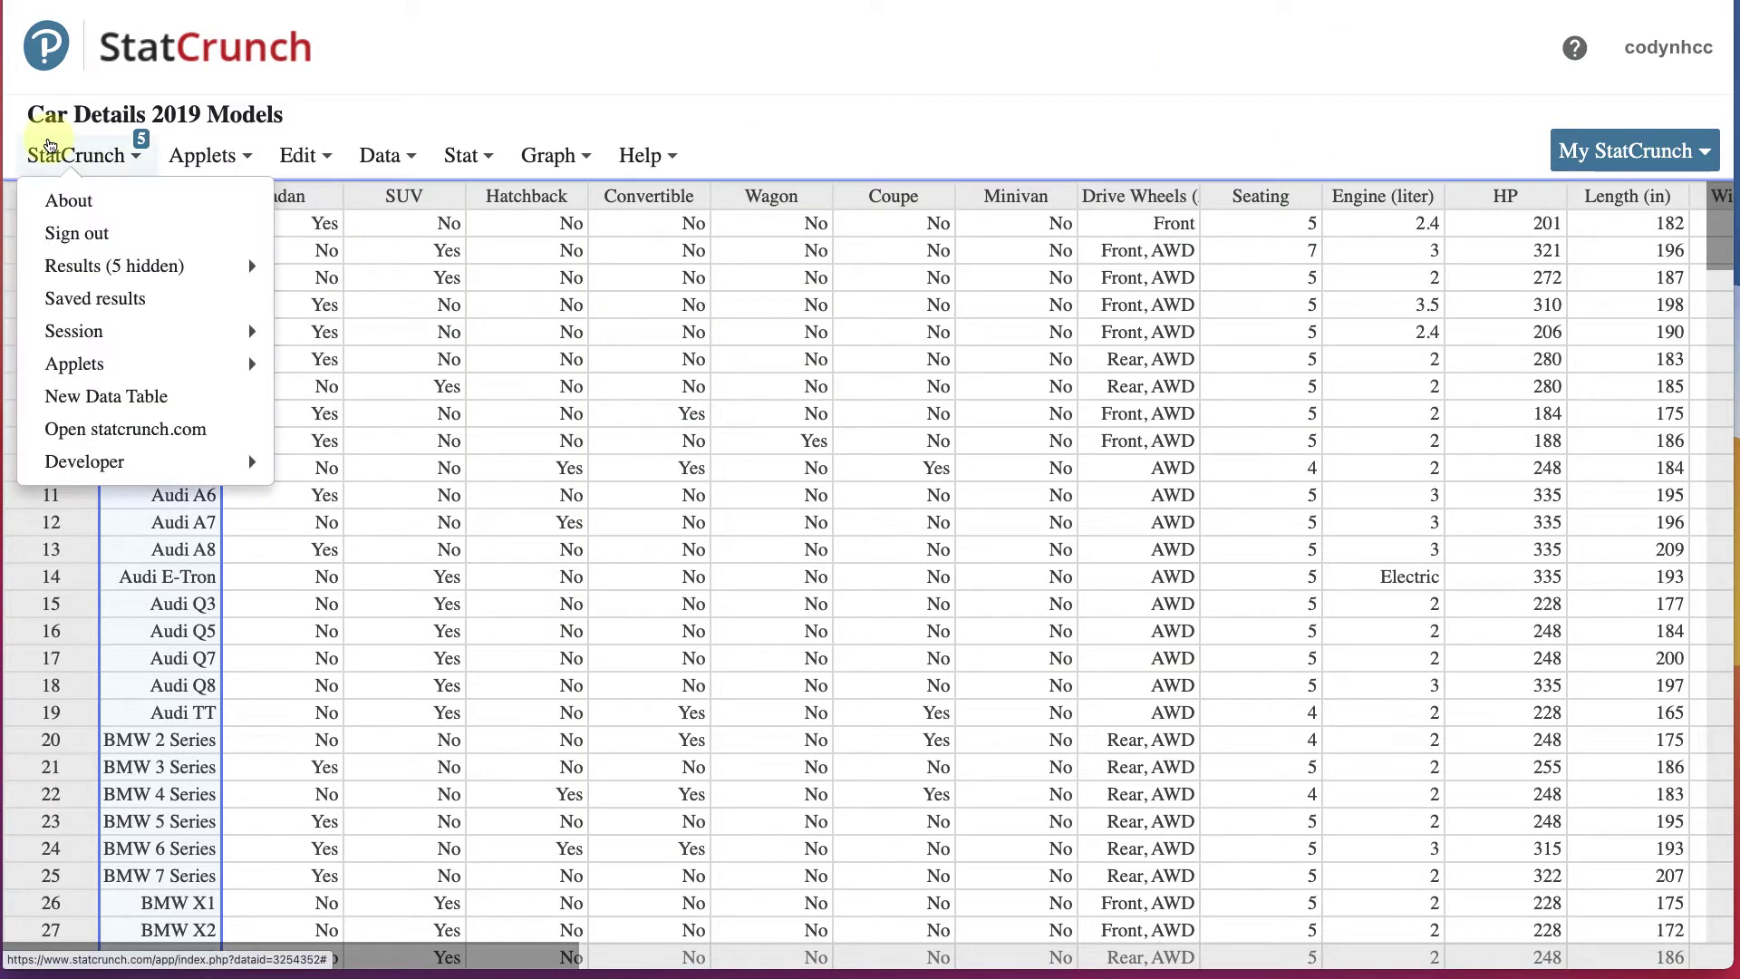
left_click(469, 118)
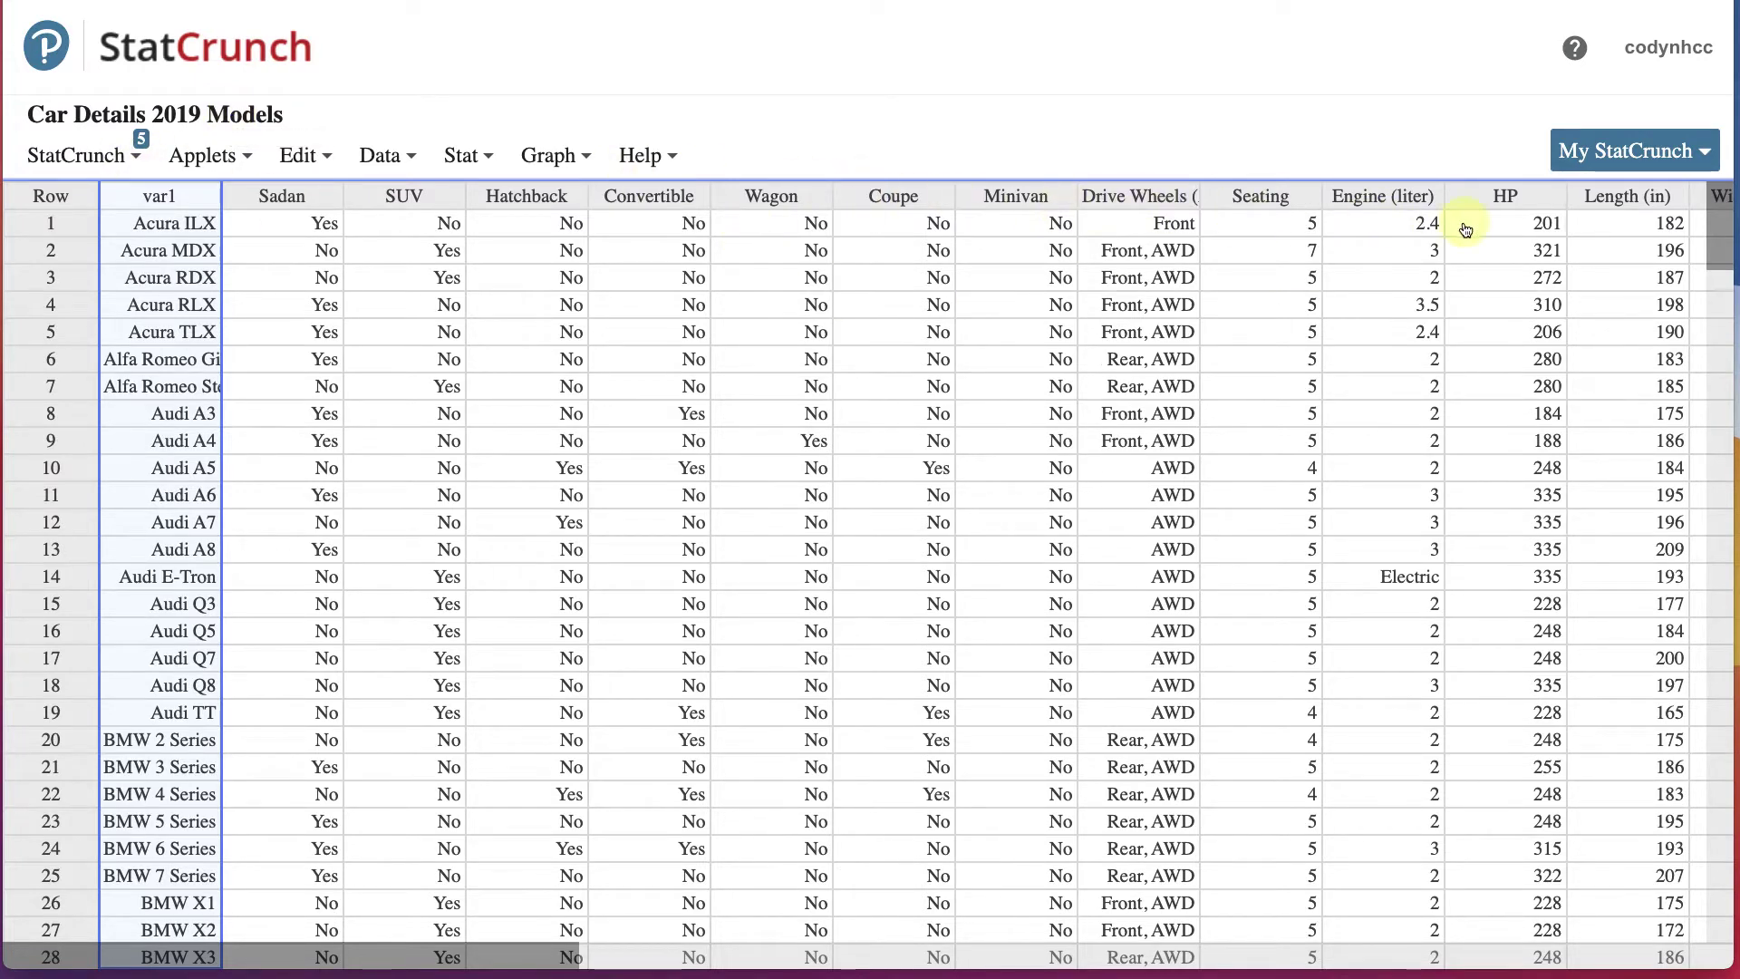
left_click_drag(423, 960, 951, 949)
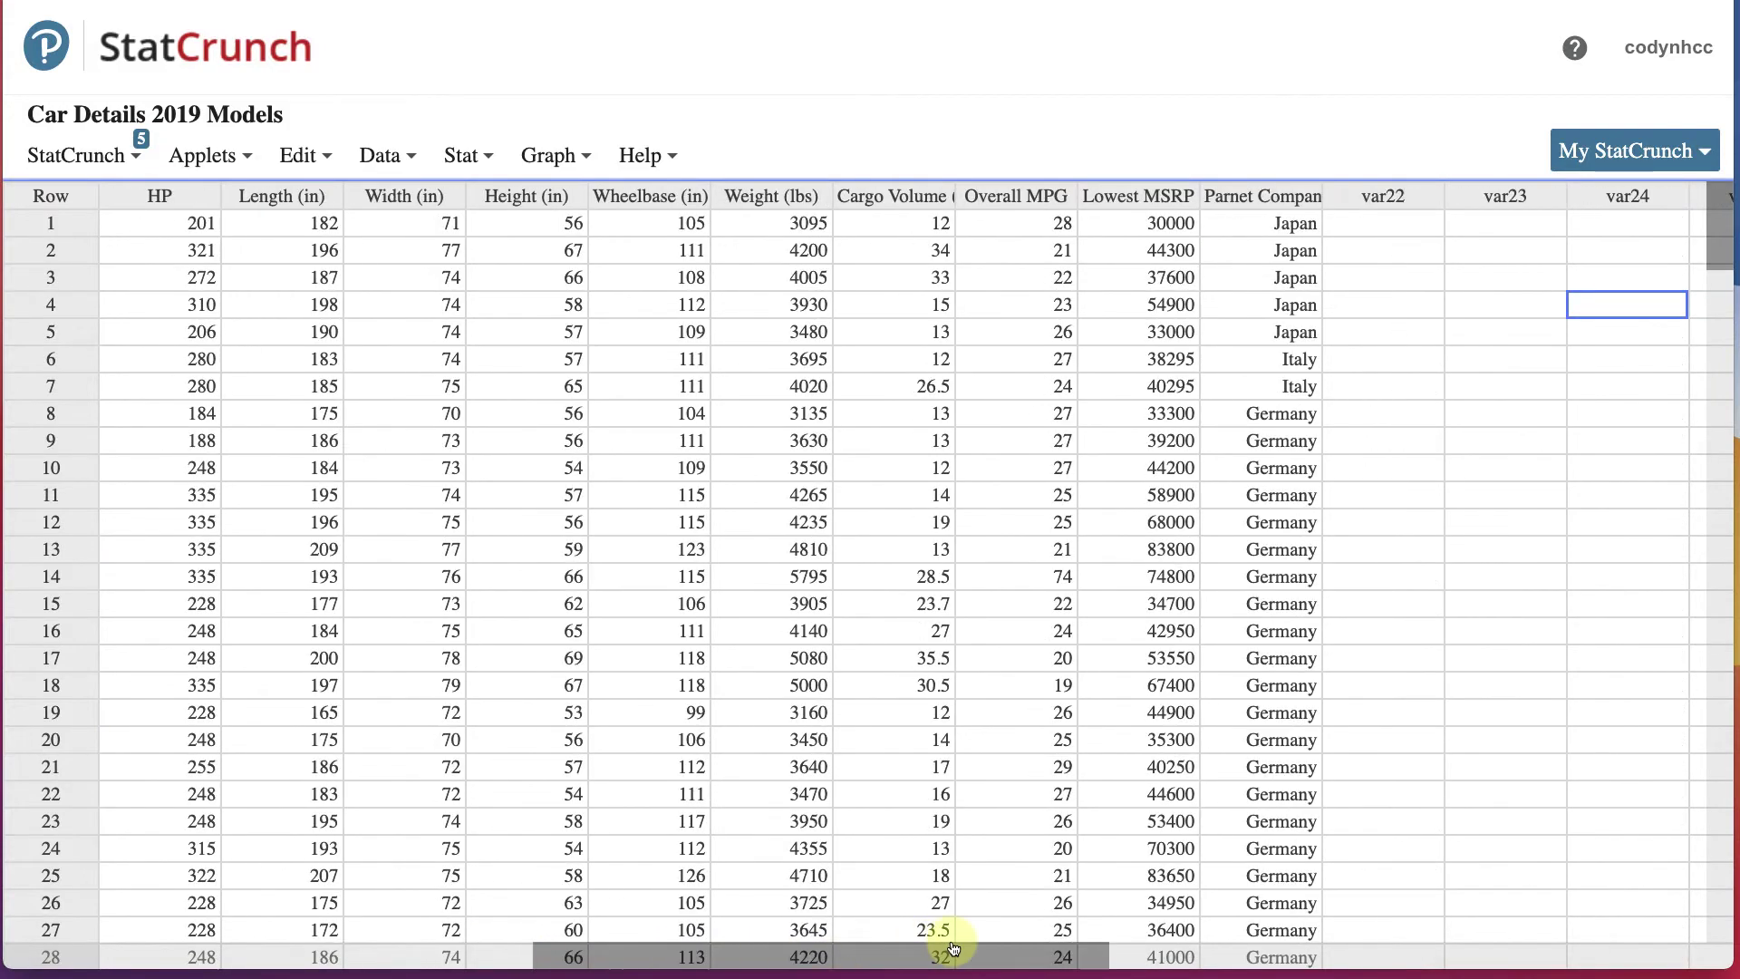
mouse_move(1193, 204)
- Sort the car table ascending by Lowest MSRP and scroll through the sorted rows
left_click(1185, 197)
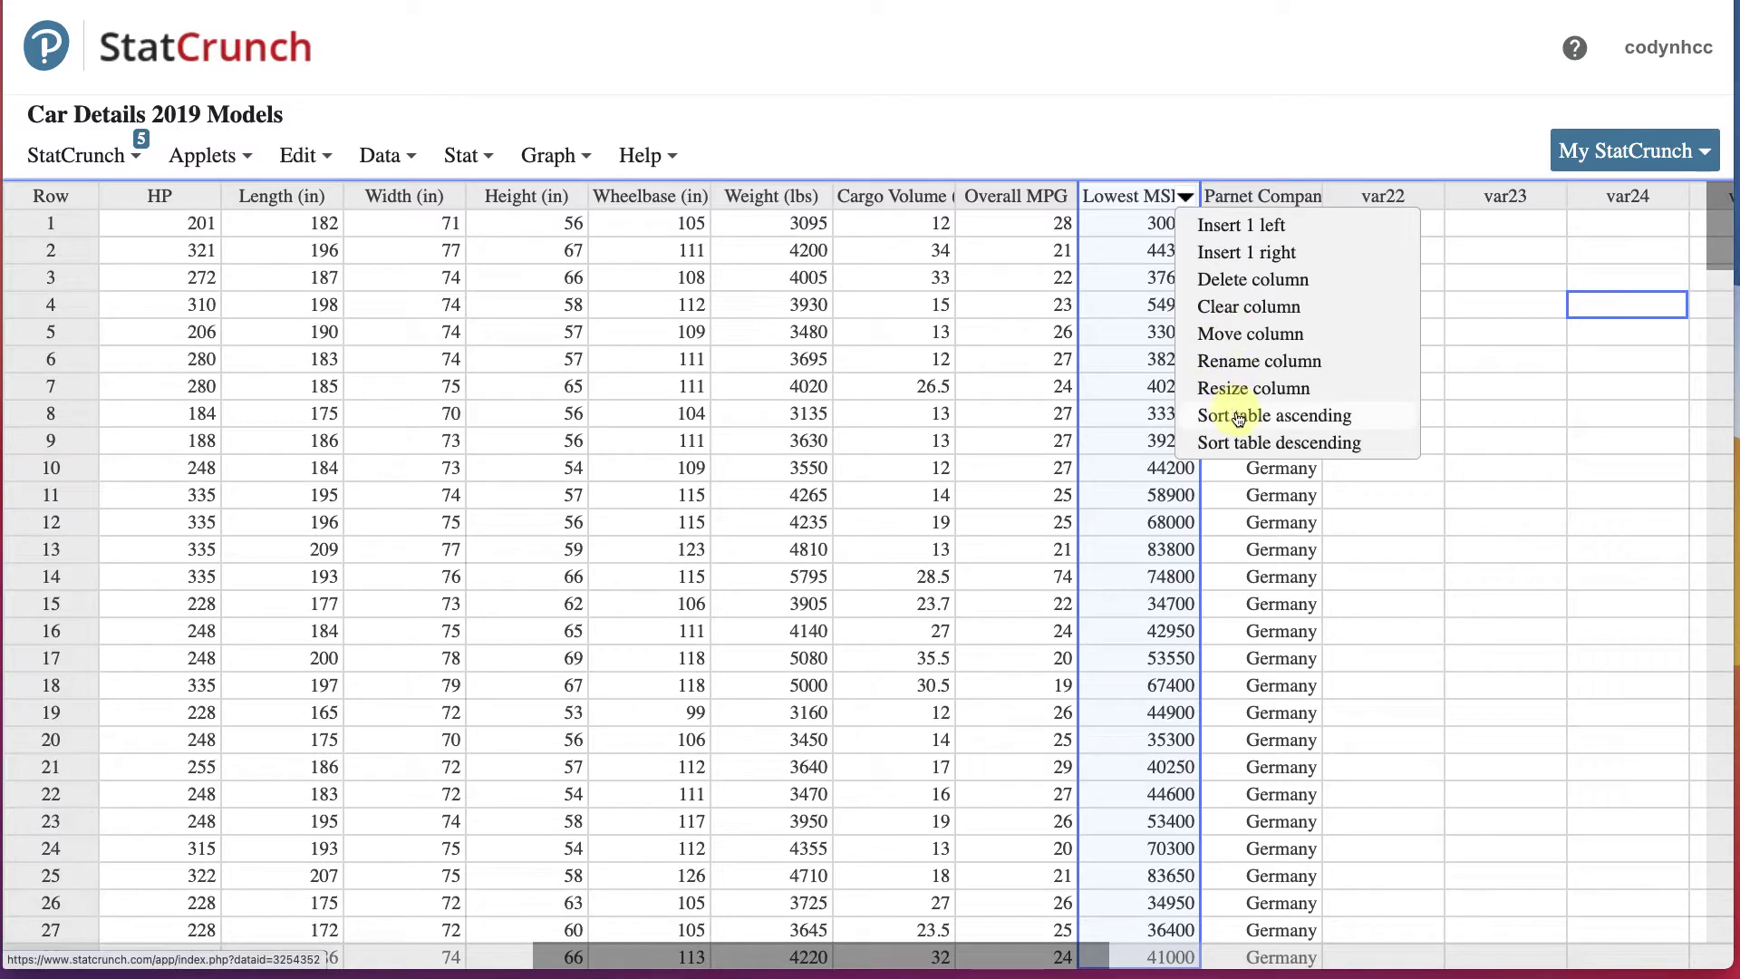
left_click(1296, 419)
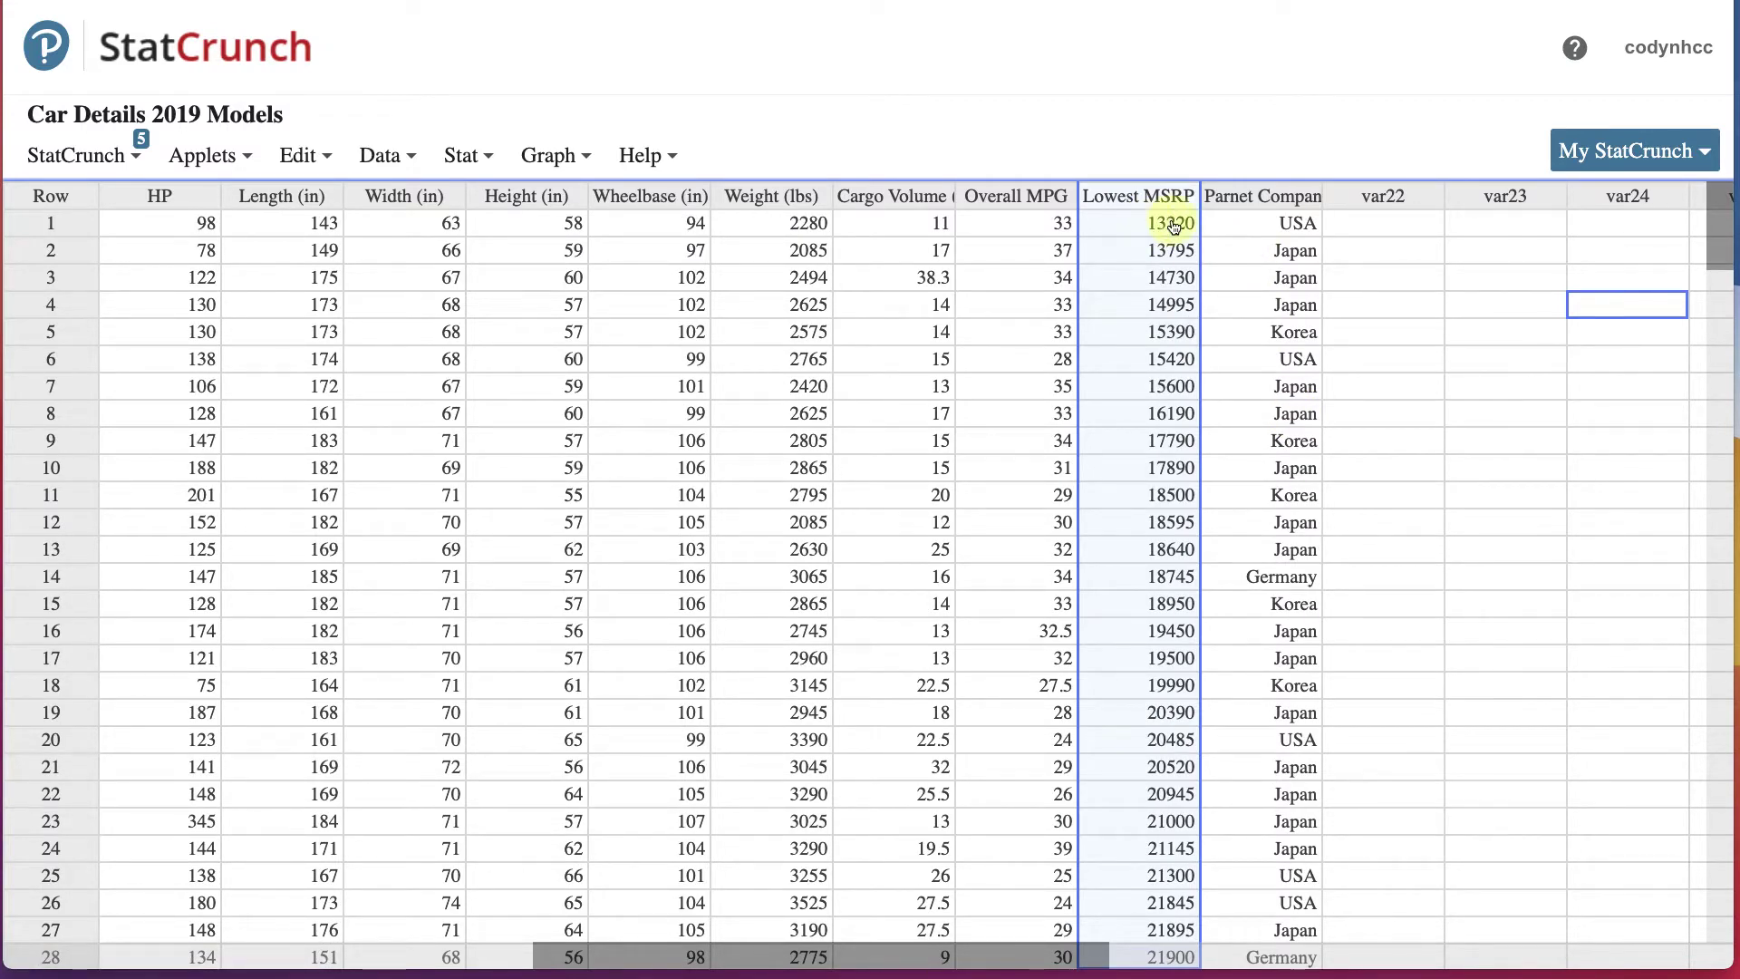
scroll(1169, 231, "down", 5)
scroll(1174, 299, "down", 20)
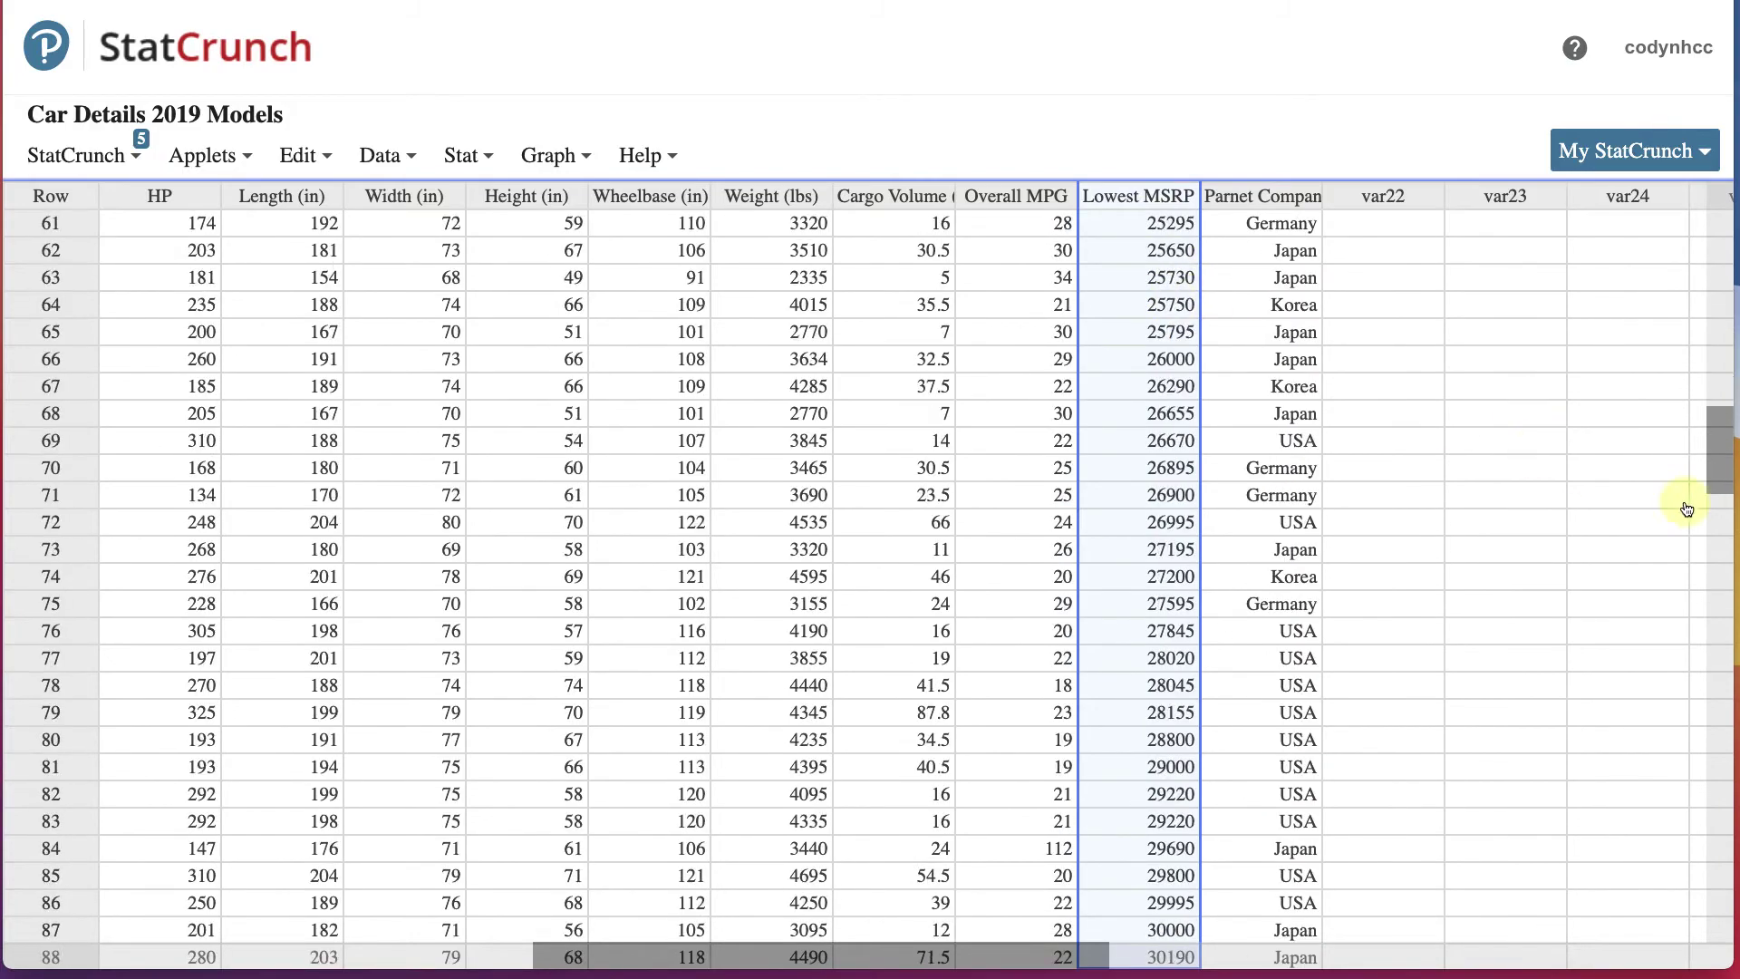
left_click_drag(1731, 593, 1627, 304)
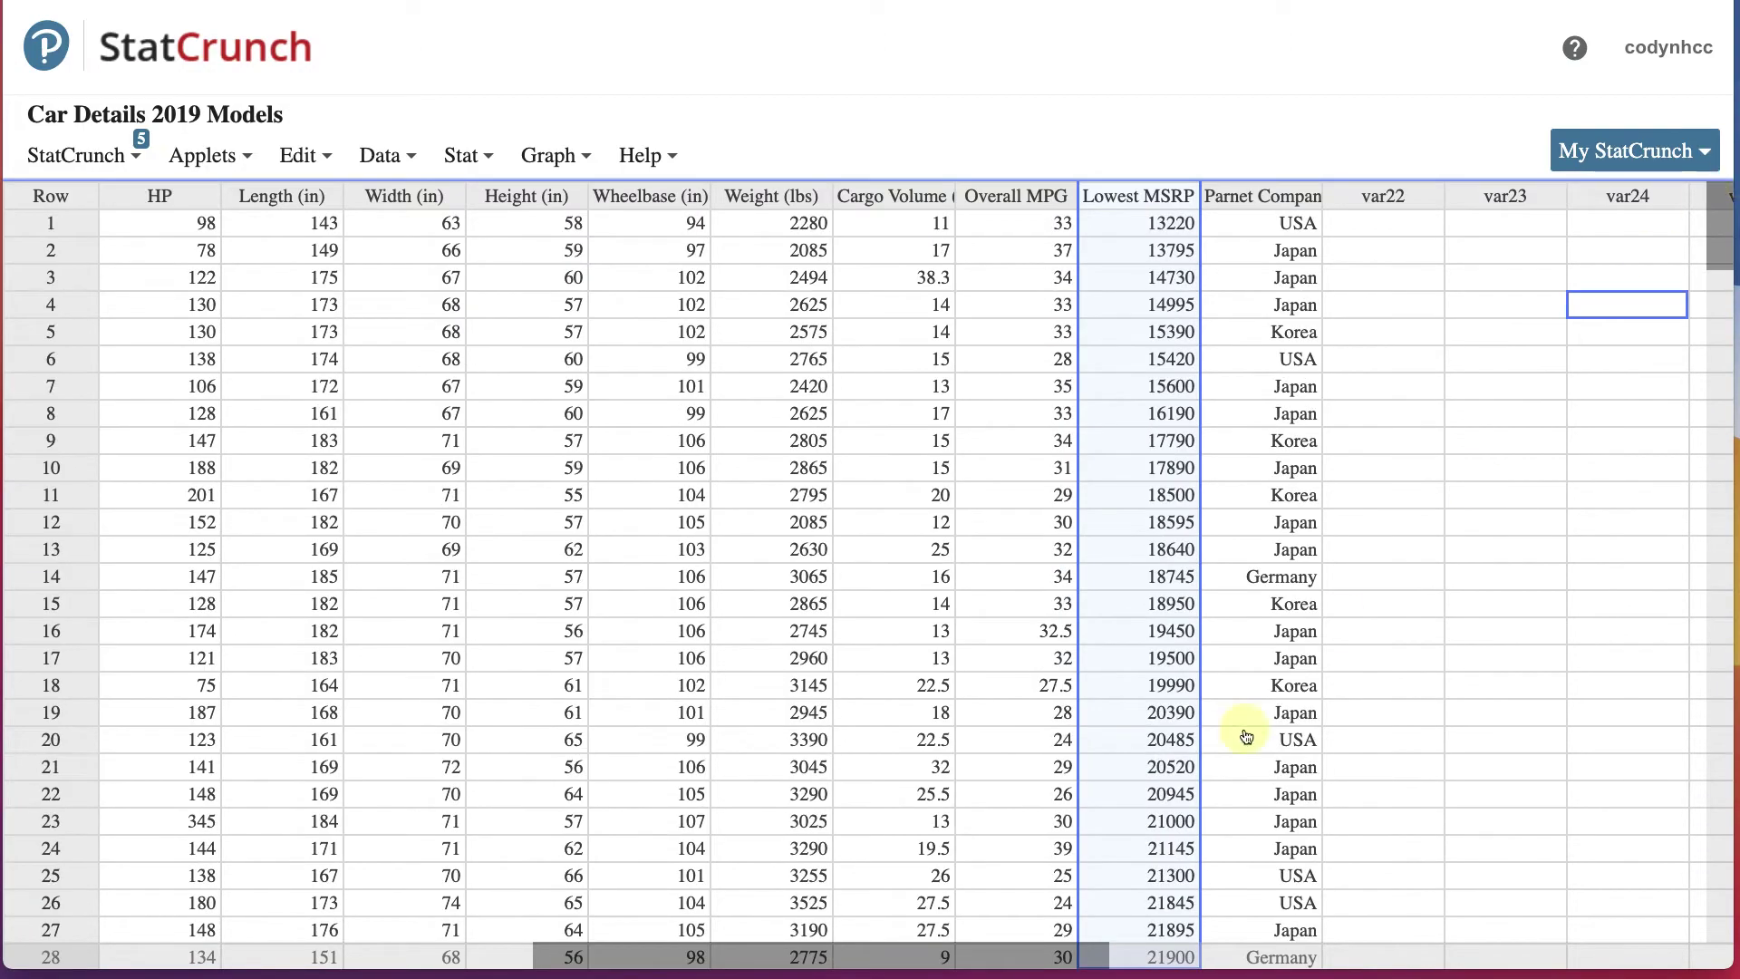
- Scroll to row 222 to confirm the table's length, then return to the top
left_click_drag(1092, 954, 497, 957)
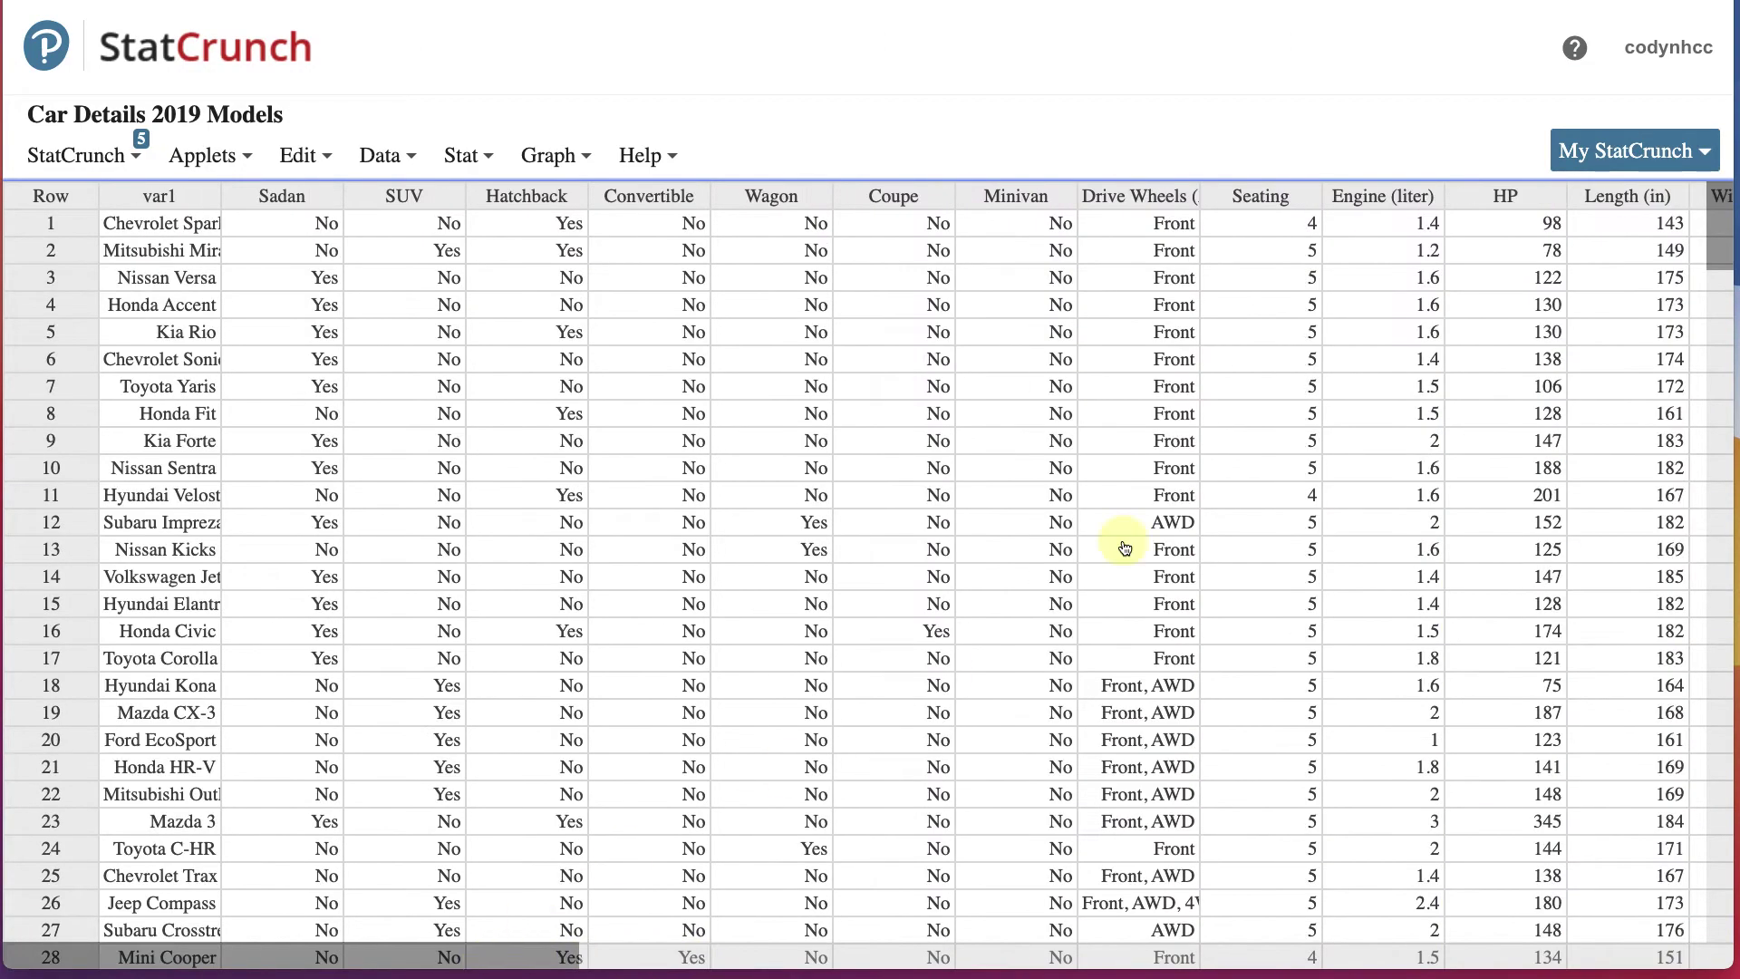
left_click_drag(1716, 218, 1690, 956)
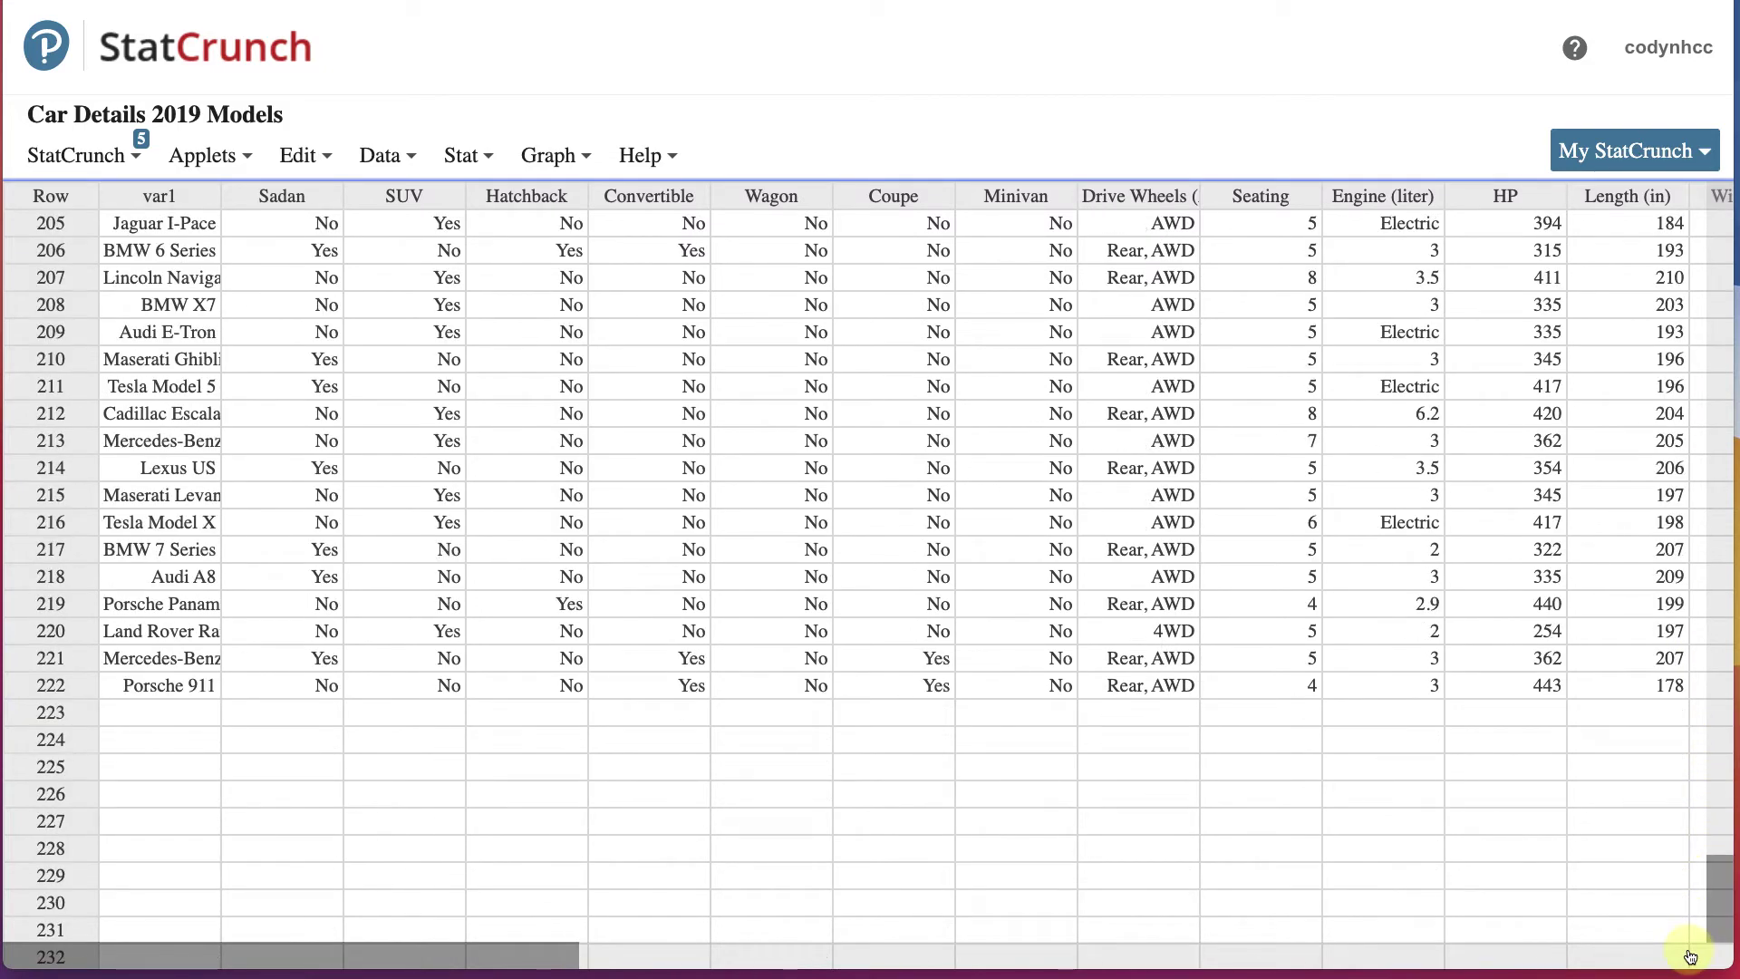
key("ctrl+Home")
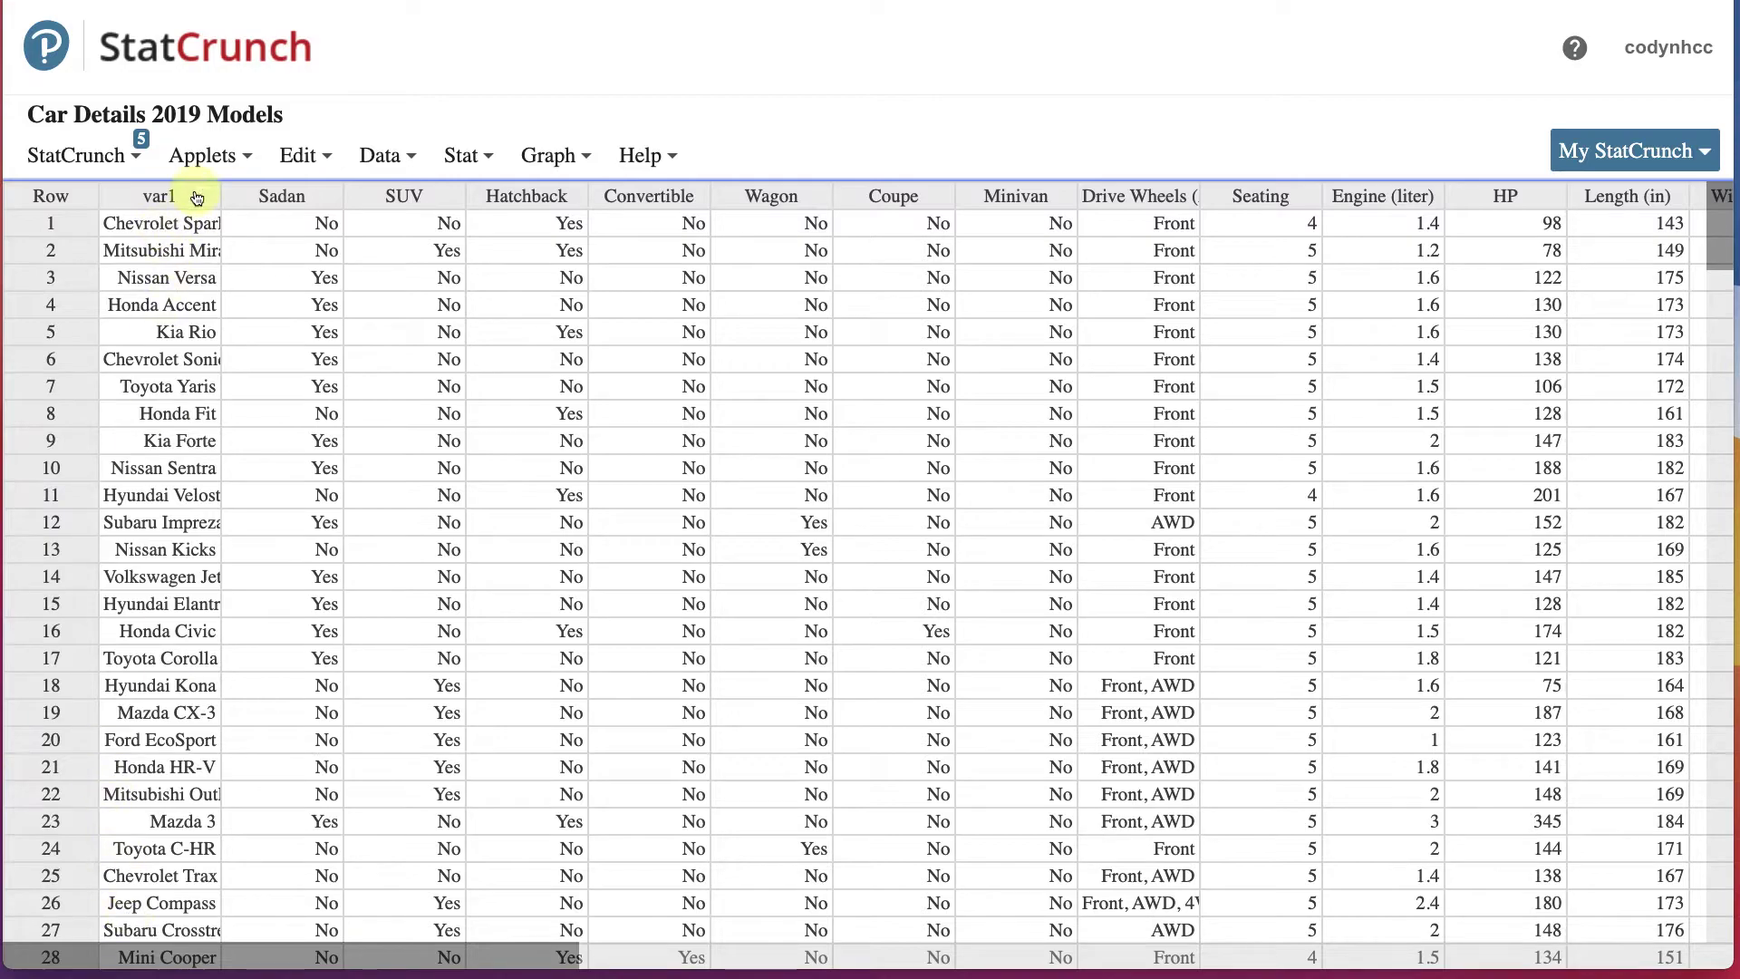
left_click_drag(227, 956, 726, 924)
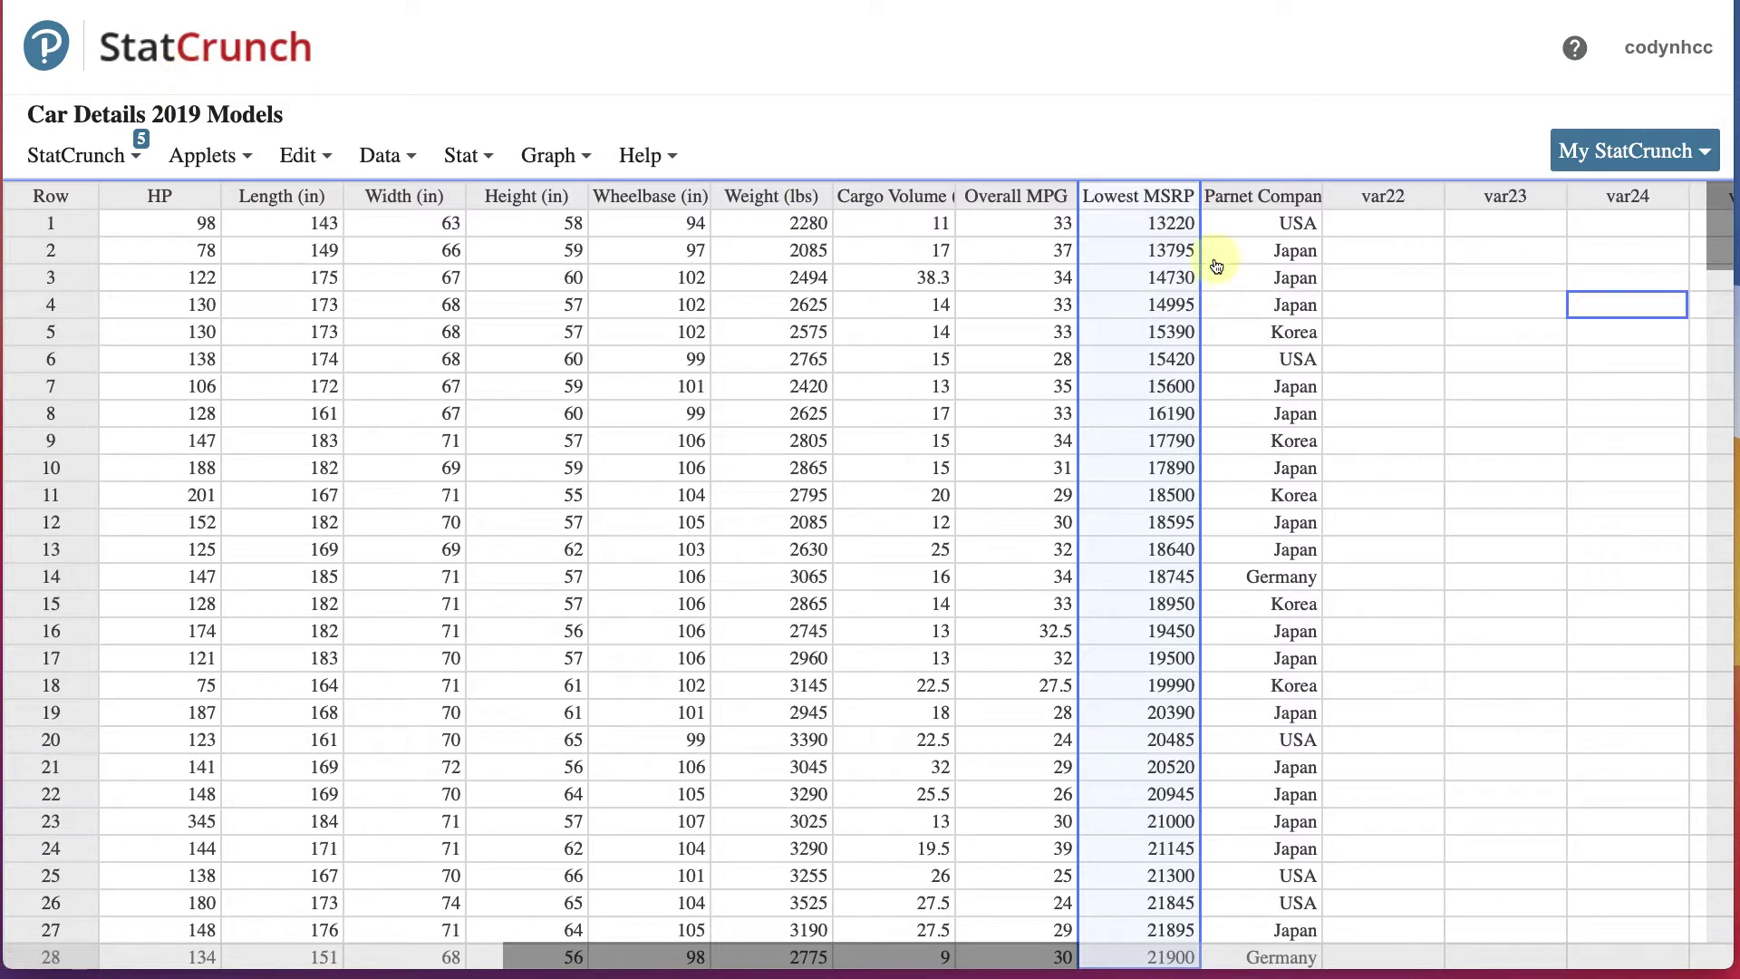
mouse_move(1151, 202)
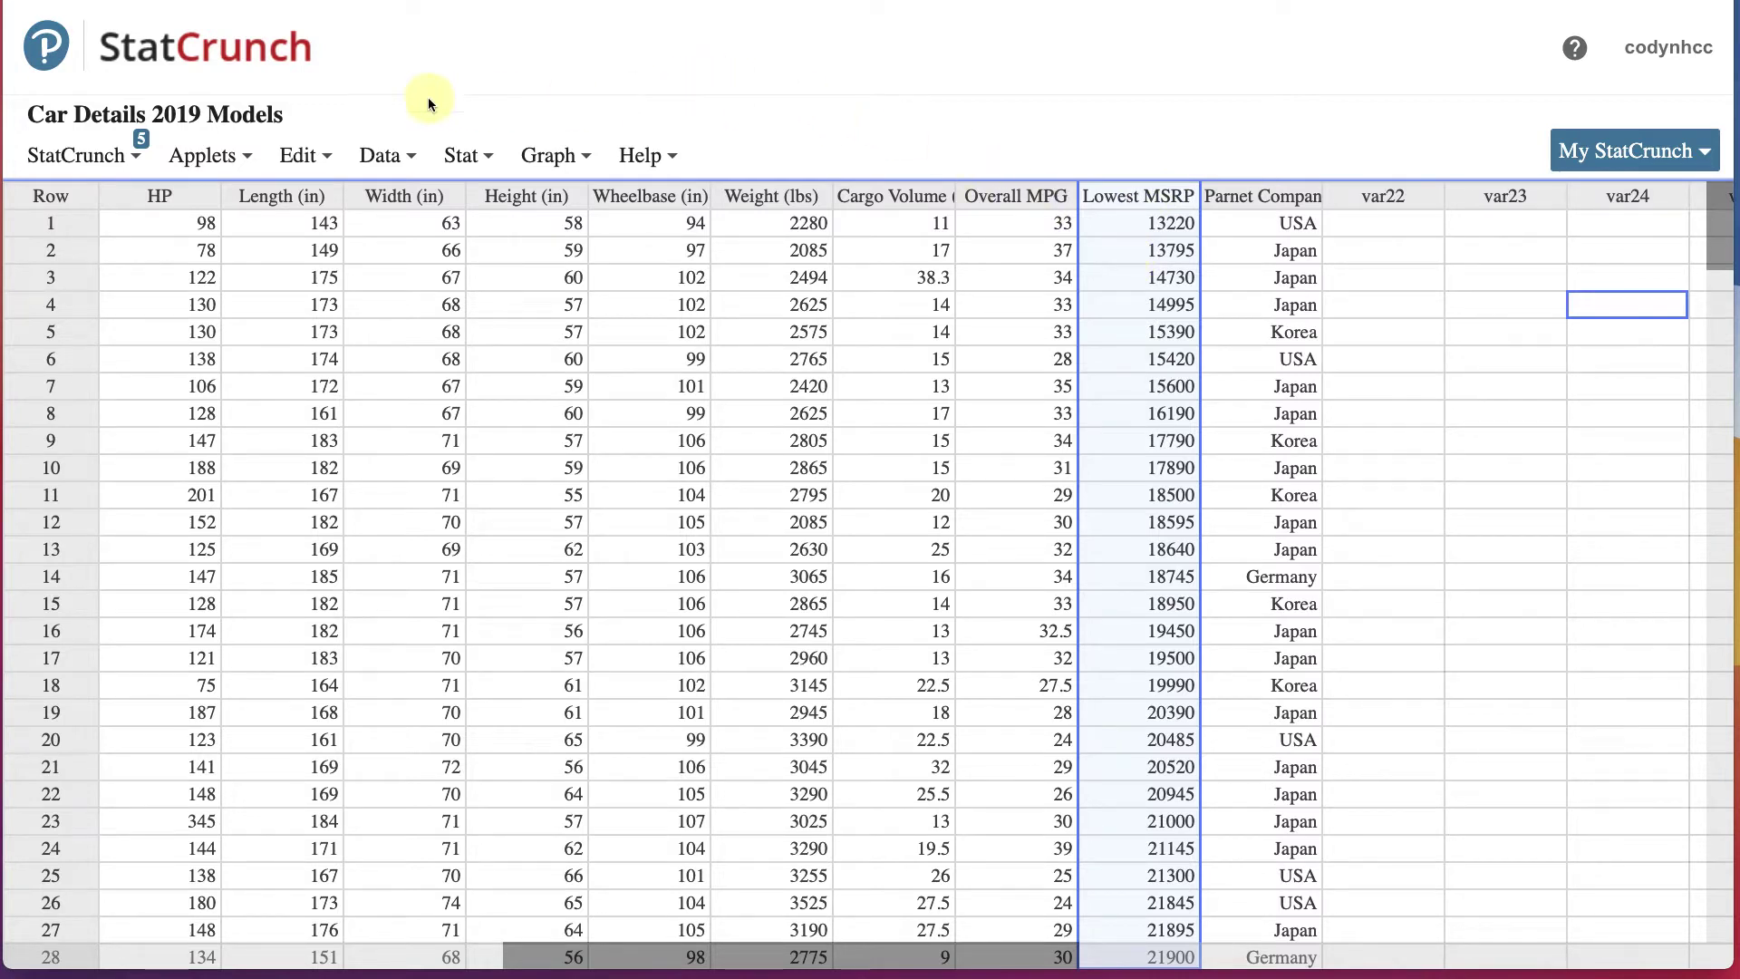
- Browse the Edit and Data menus, then switch to the Word example chart
left_click(291, 154)
left_click(375, 159)
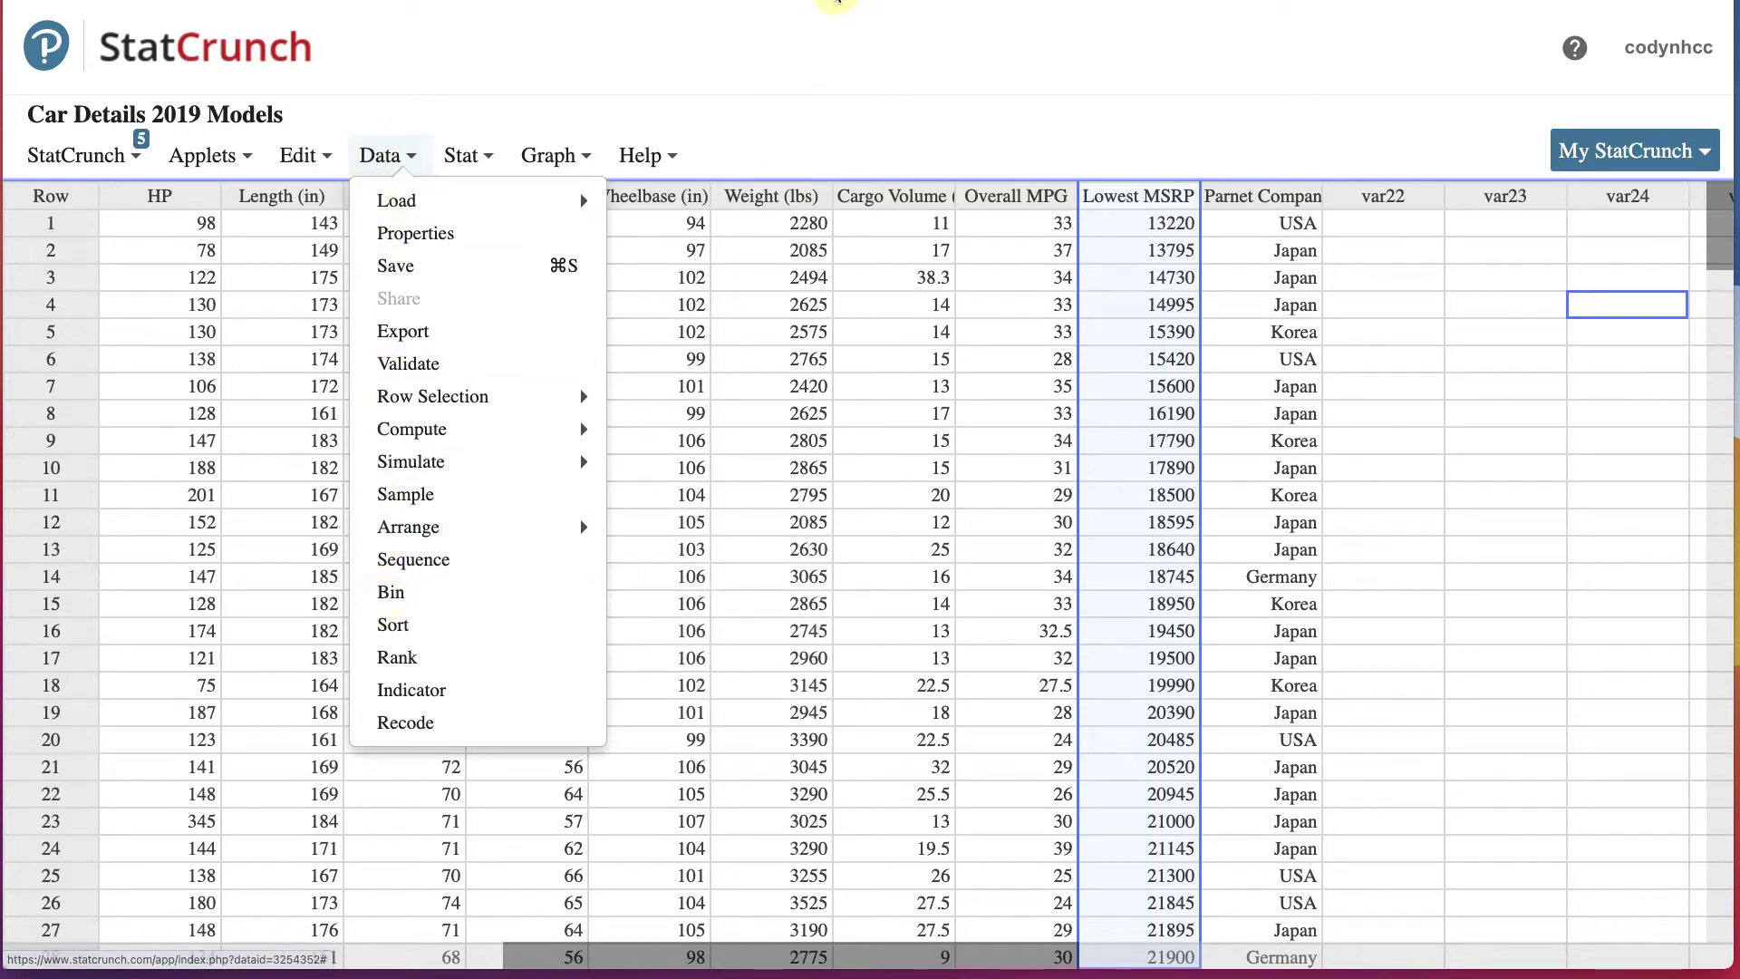
key("super+Tab")
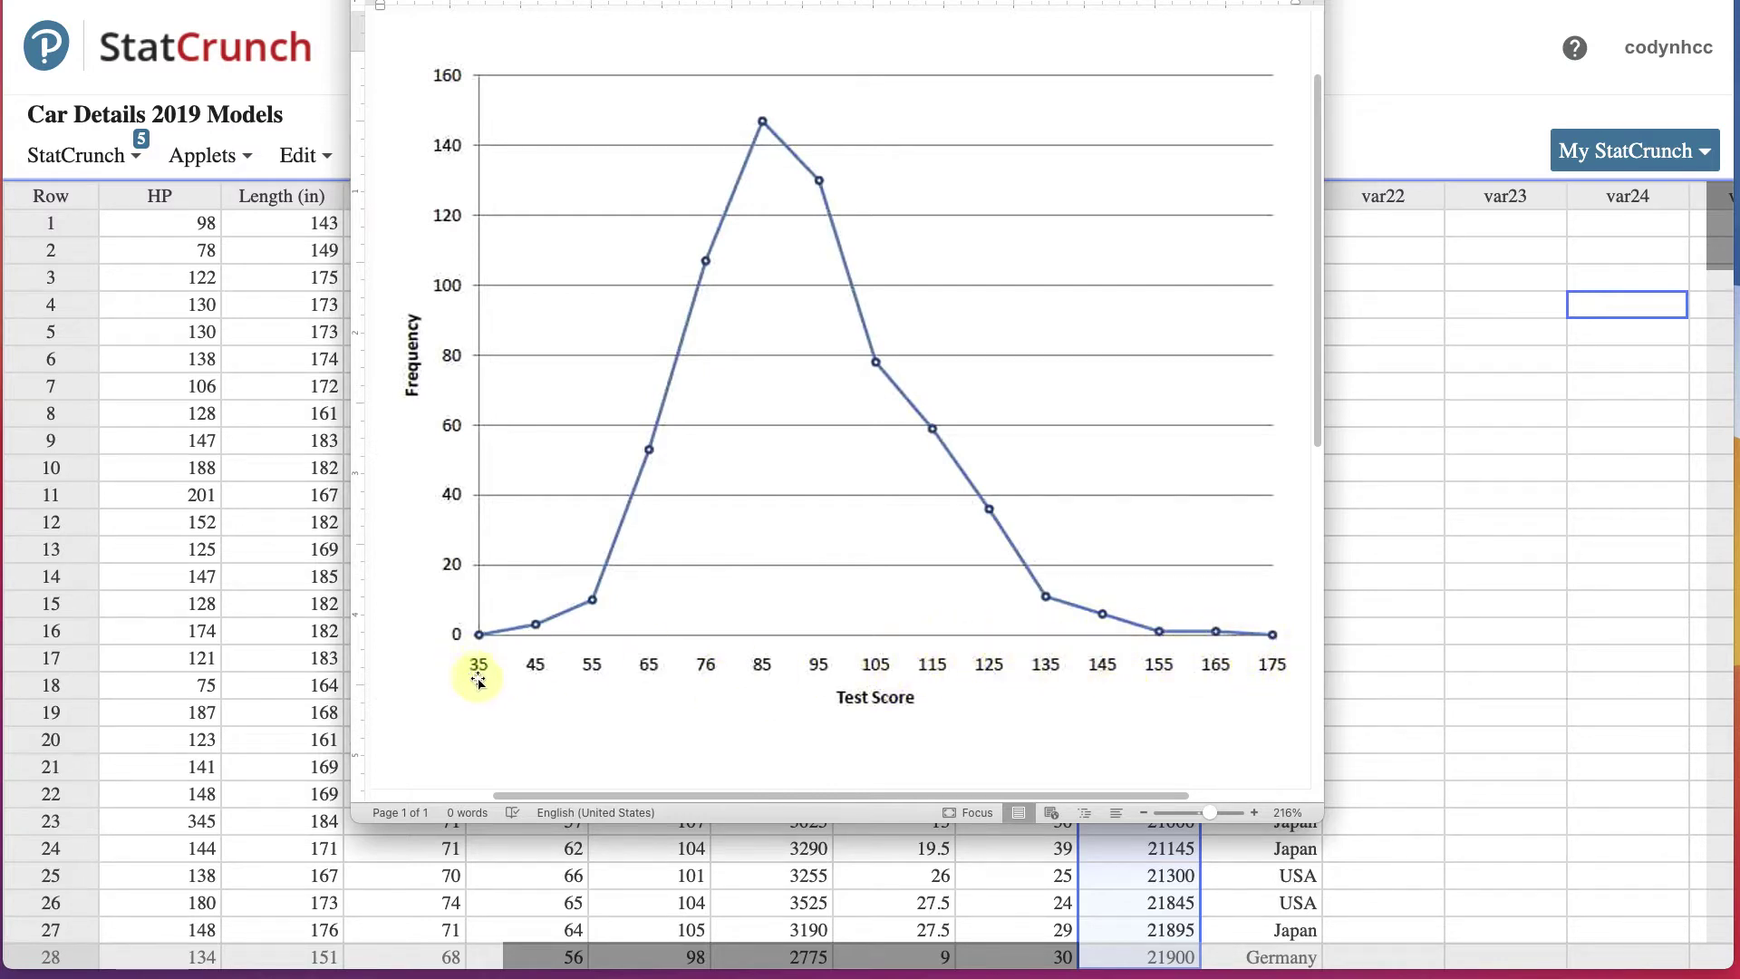
- Close the Word test-score frequency polygon to return to the StatCrunch car table
left_click(1378, 368)
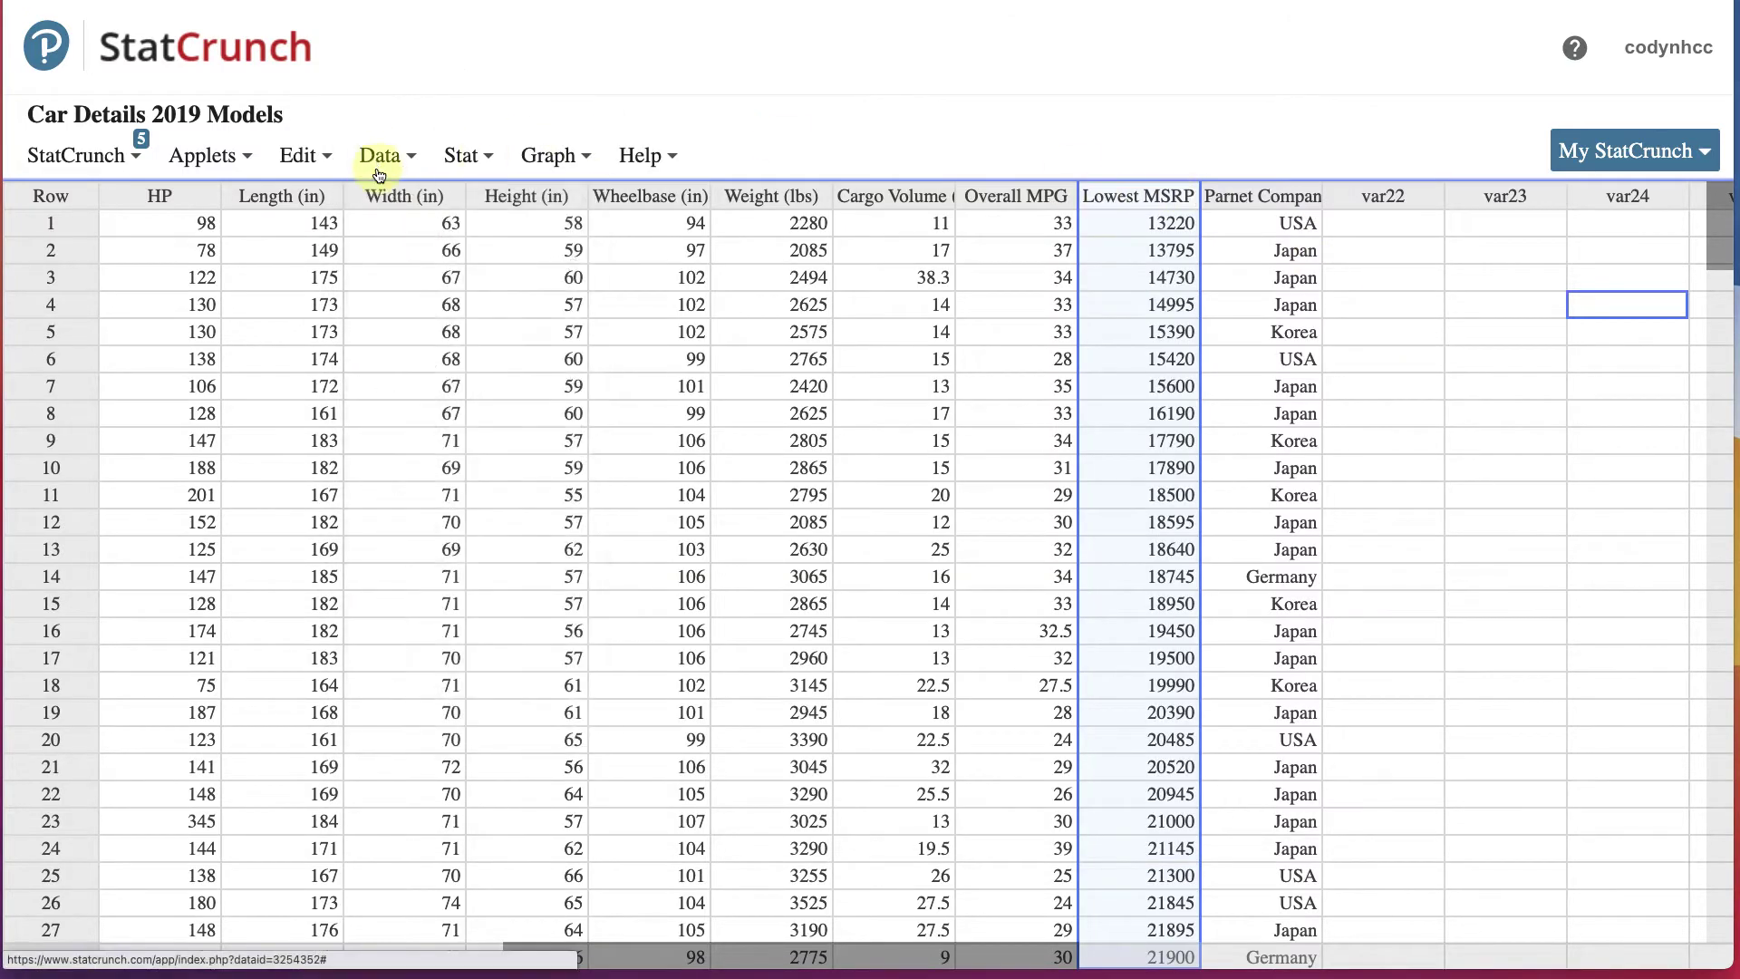
- Bin Lowest MSRP with automatic bins into a new Bin(Lowest MSRP) column
left_click(404, 159)
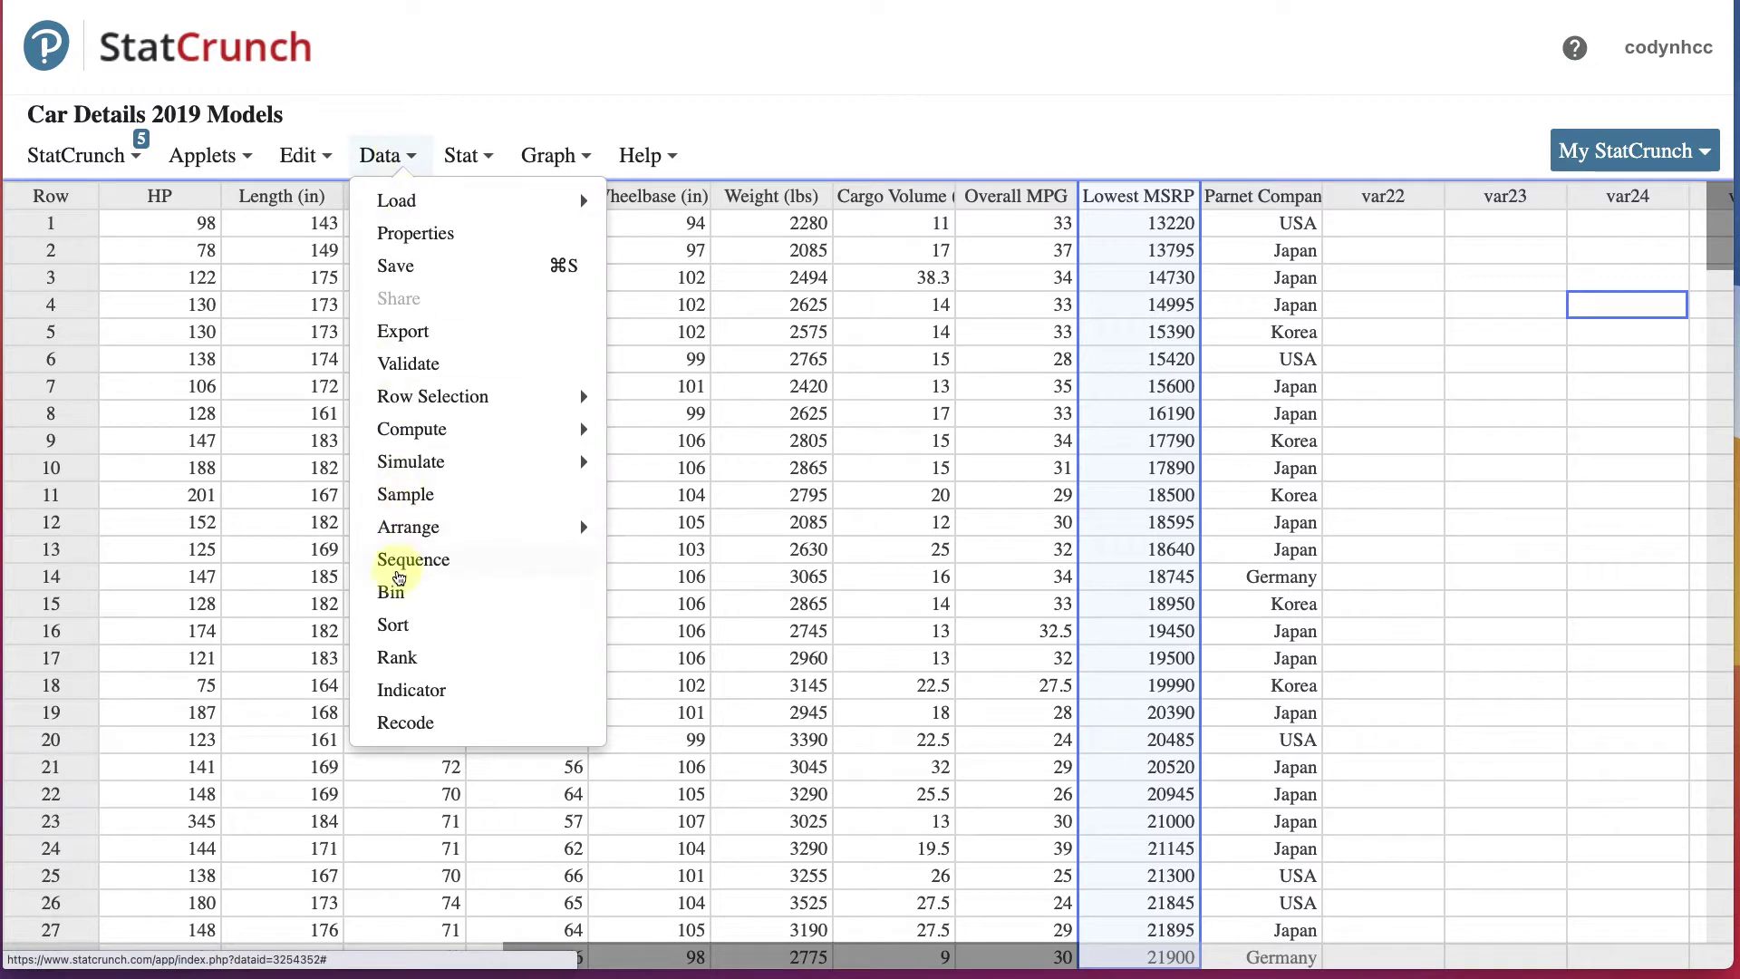
left_click(391, 591)
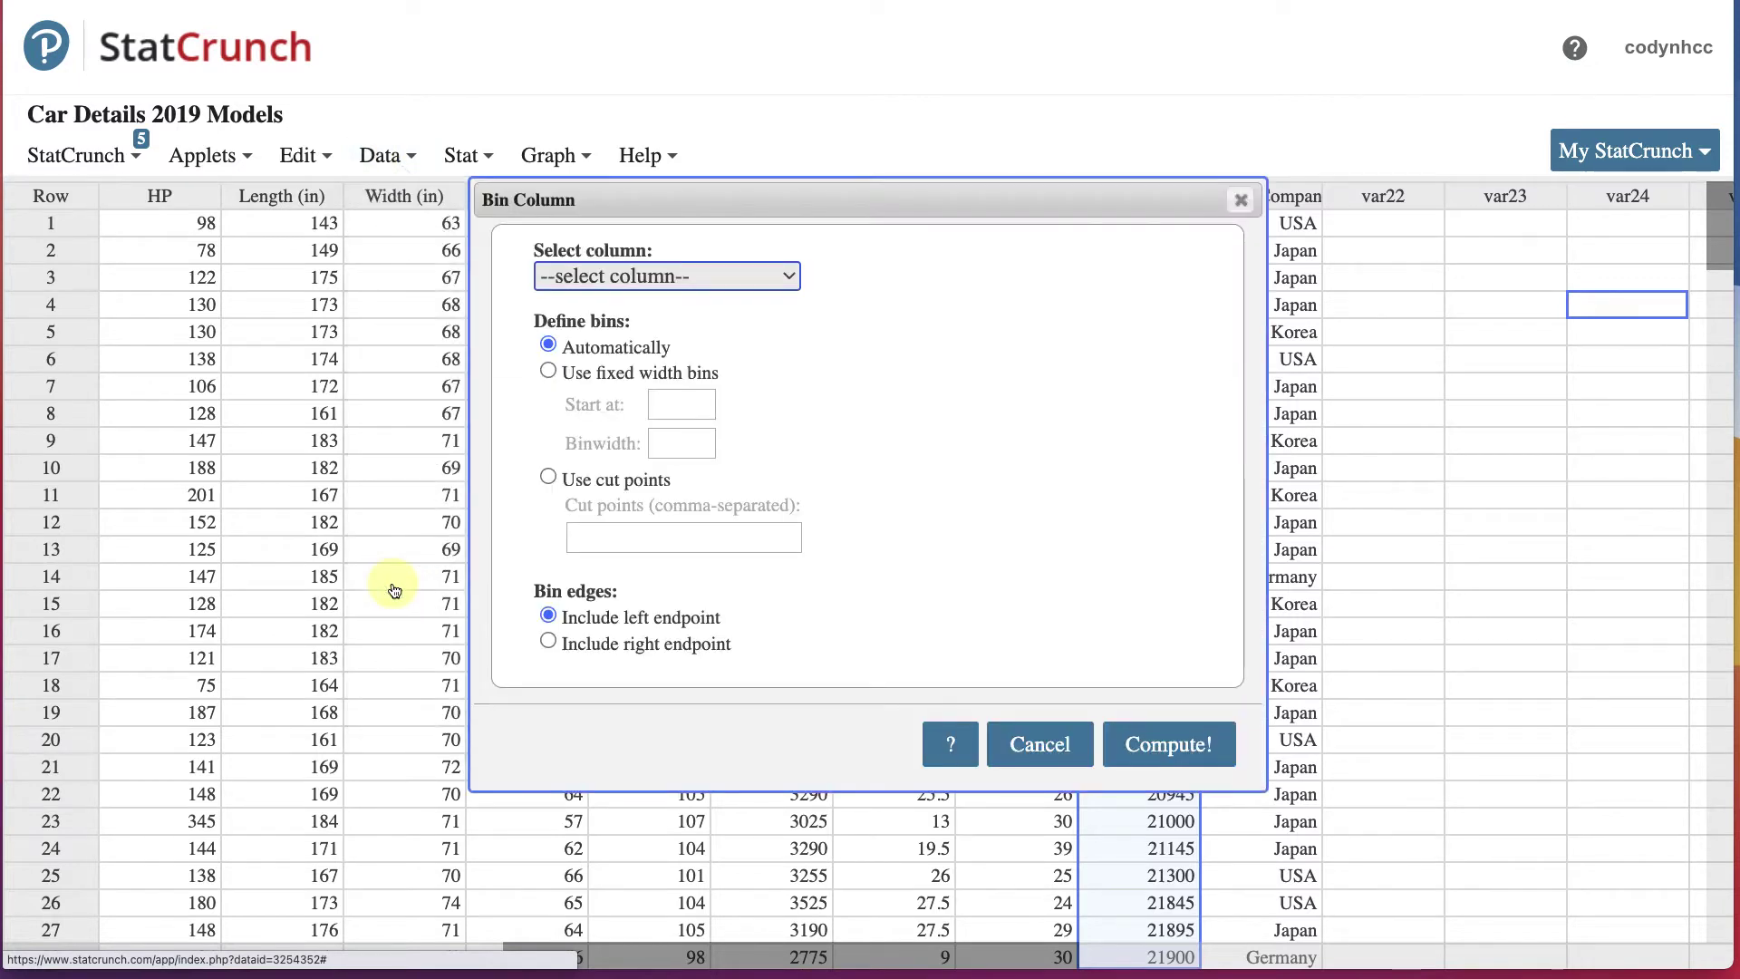
left_click(743, 270)
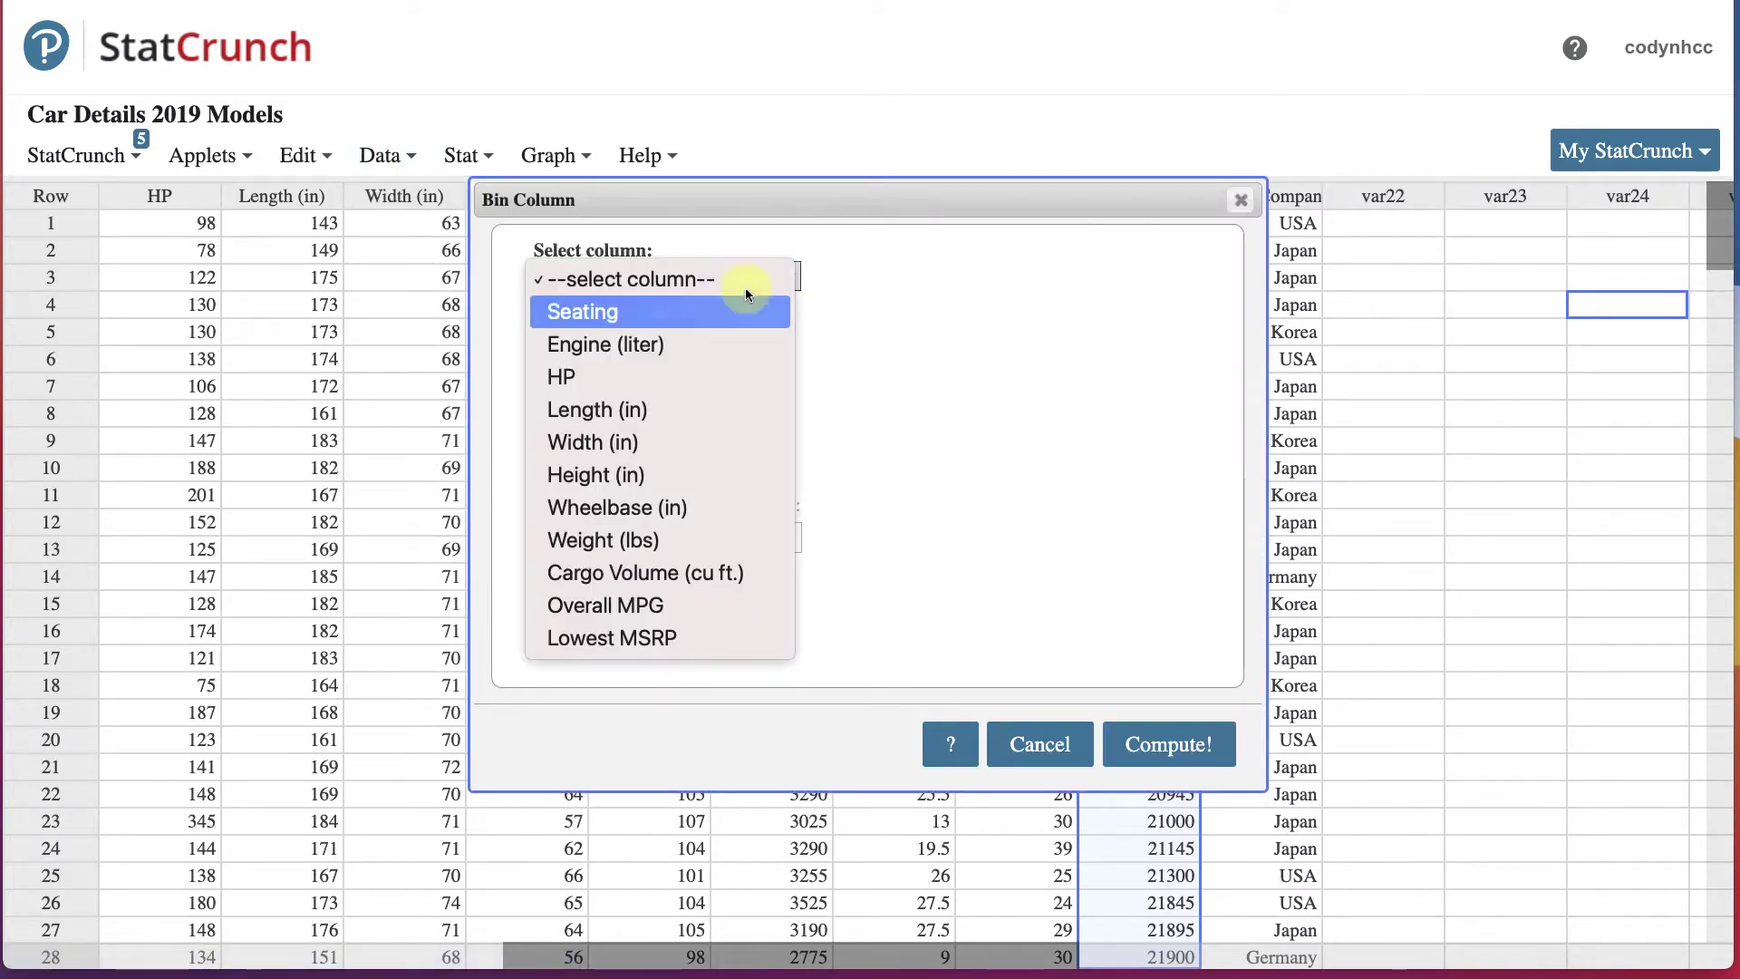
left_click(689, 638)
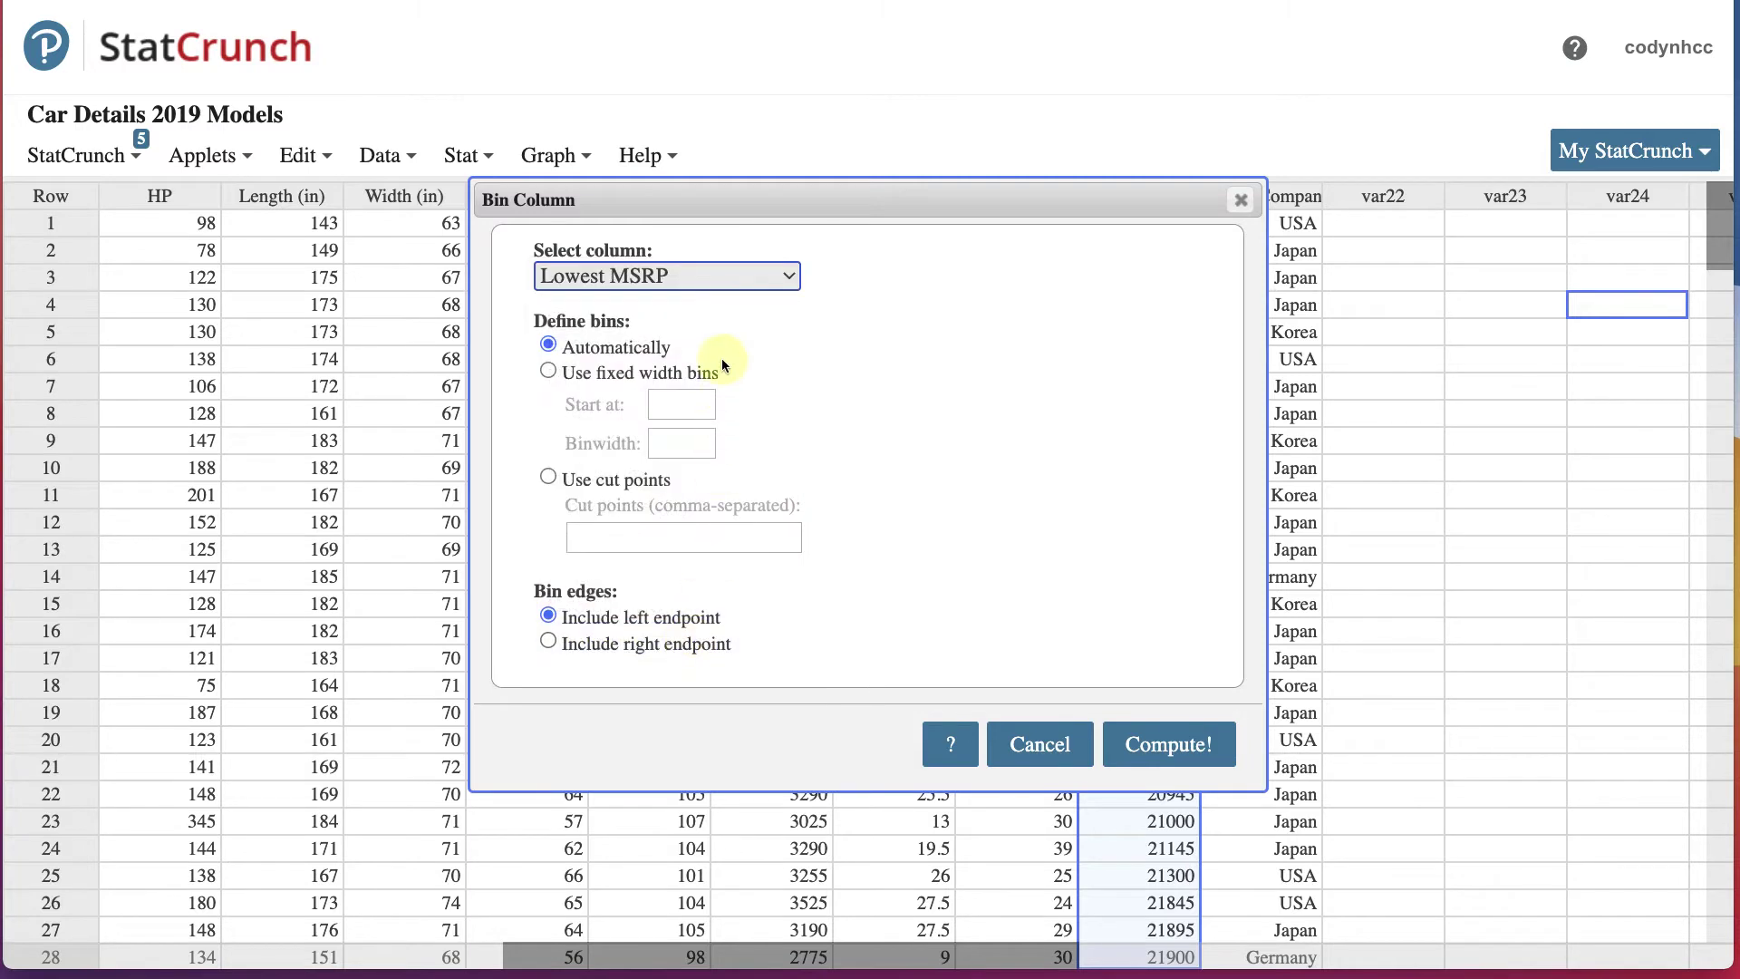
left_click(547, 372)
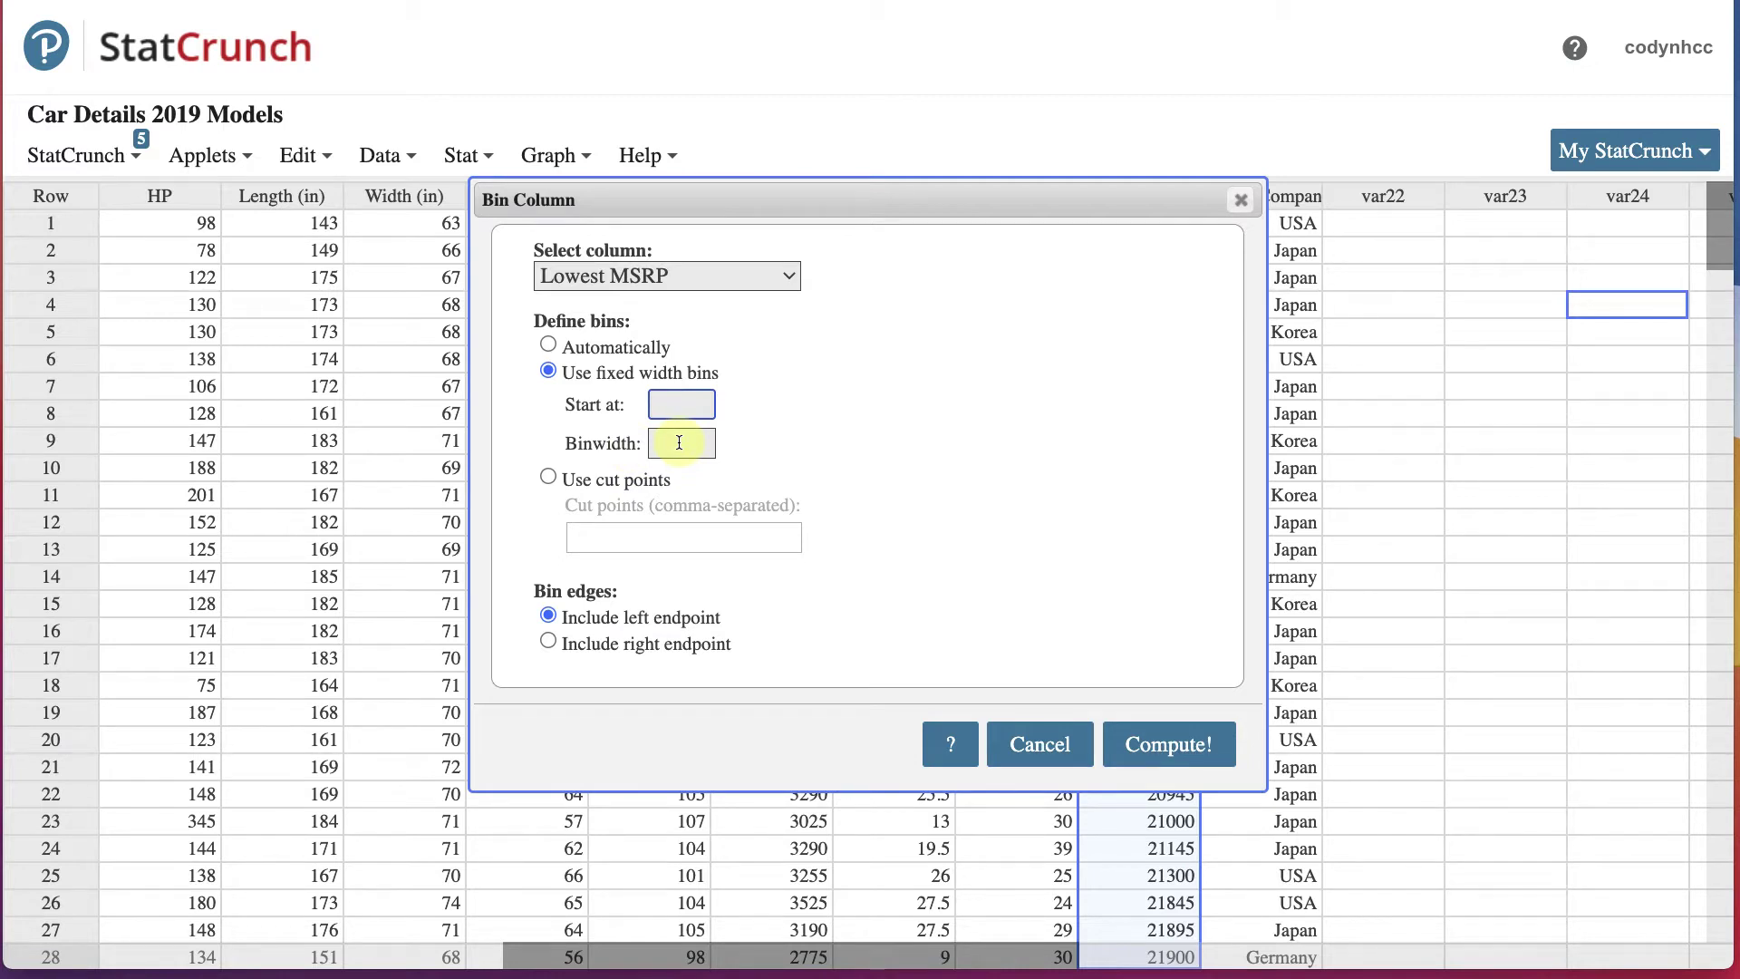
left_click(547, 344)
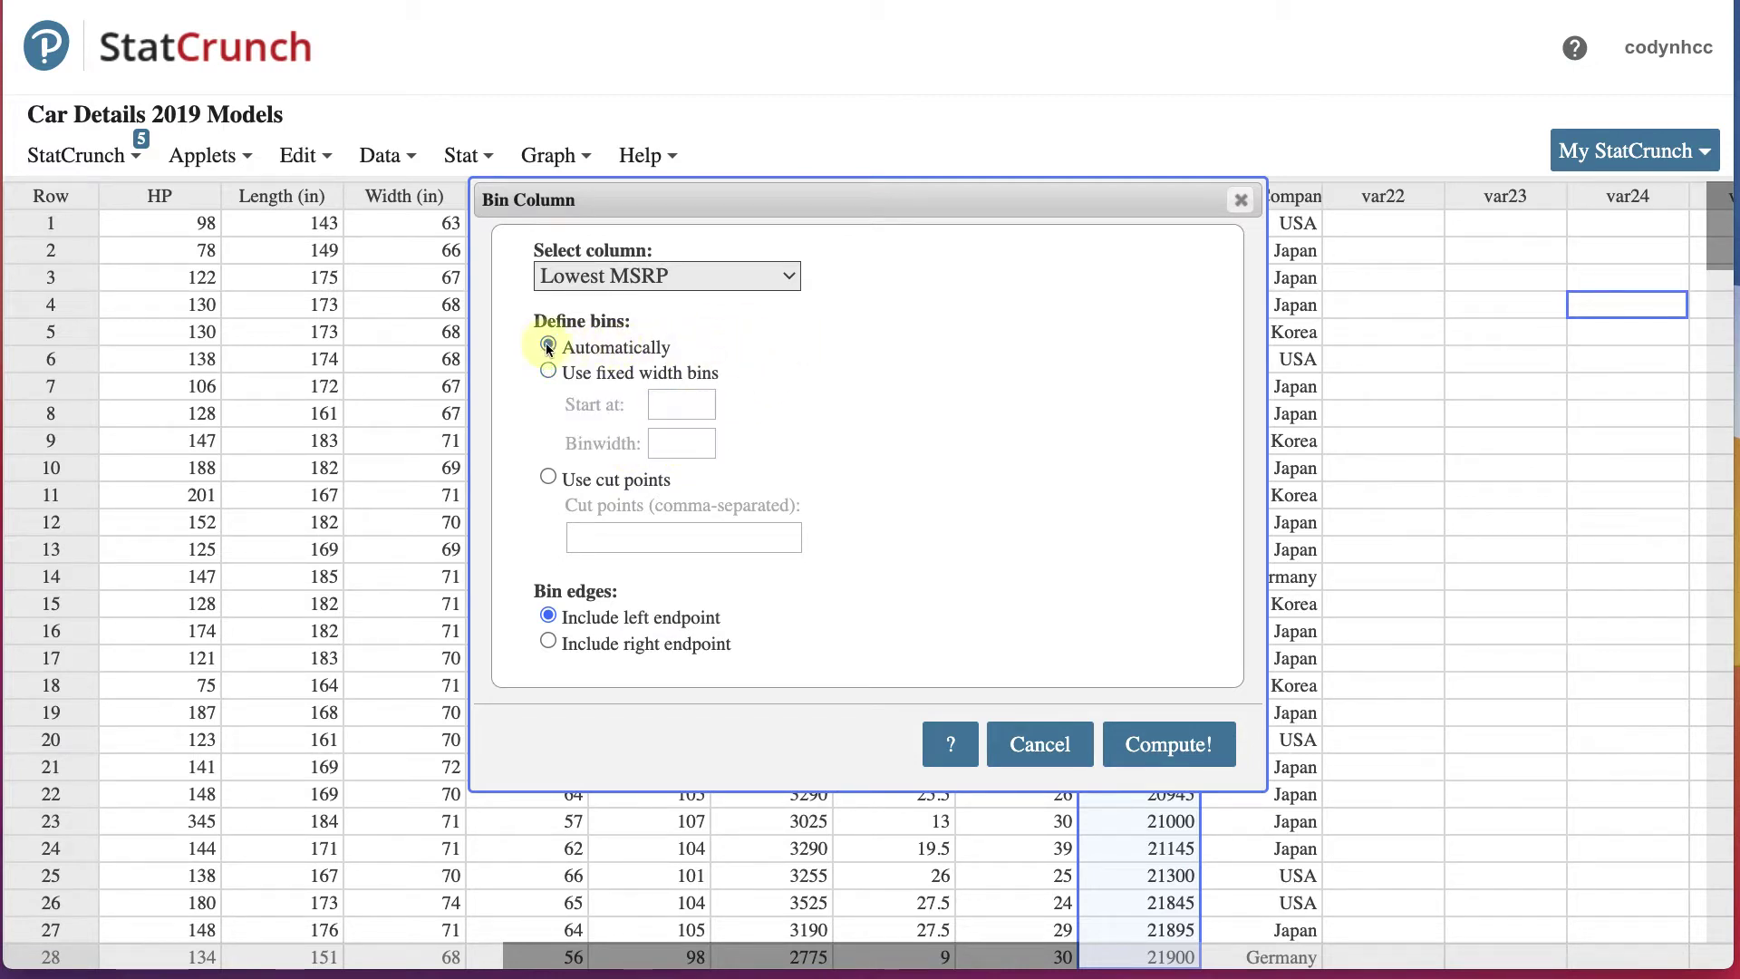
left_click(1166, 745)
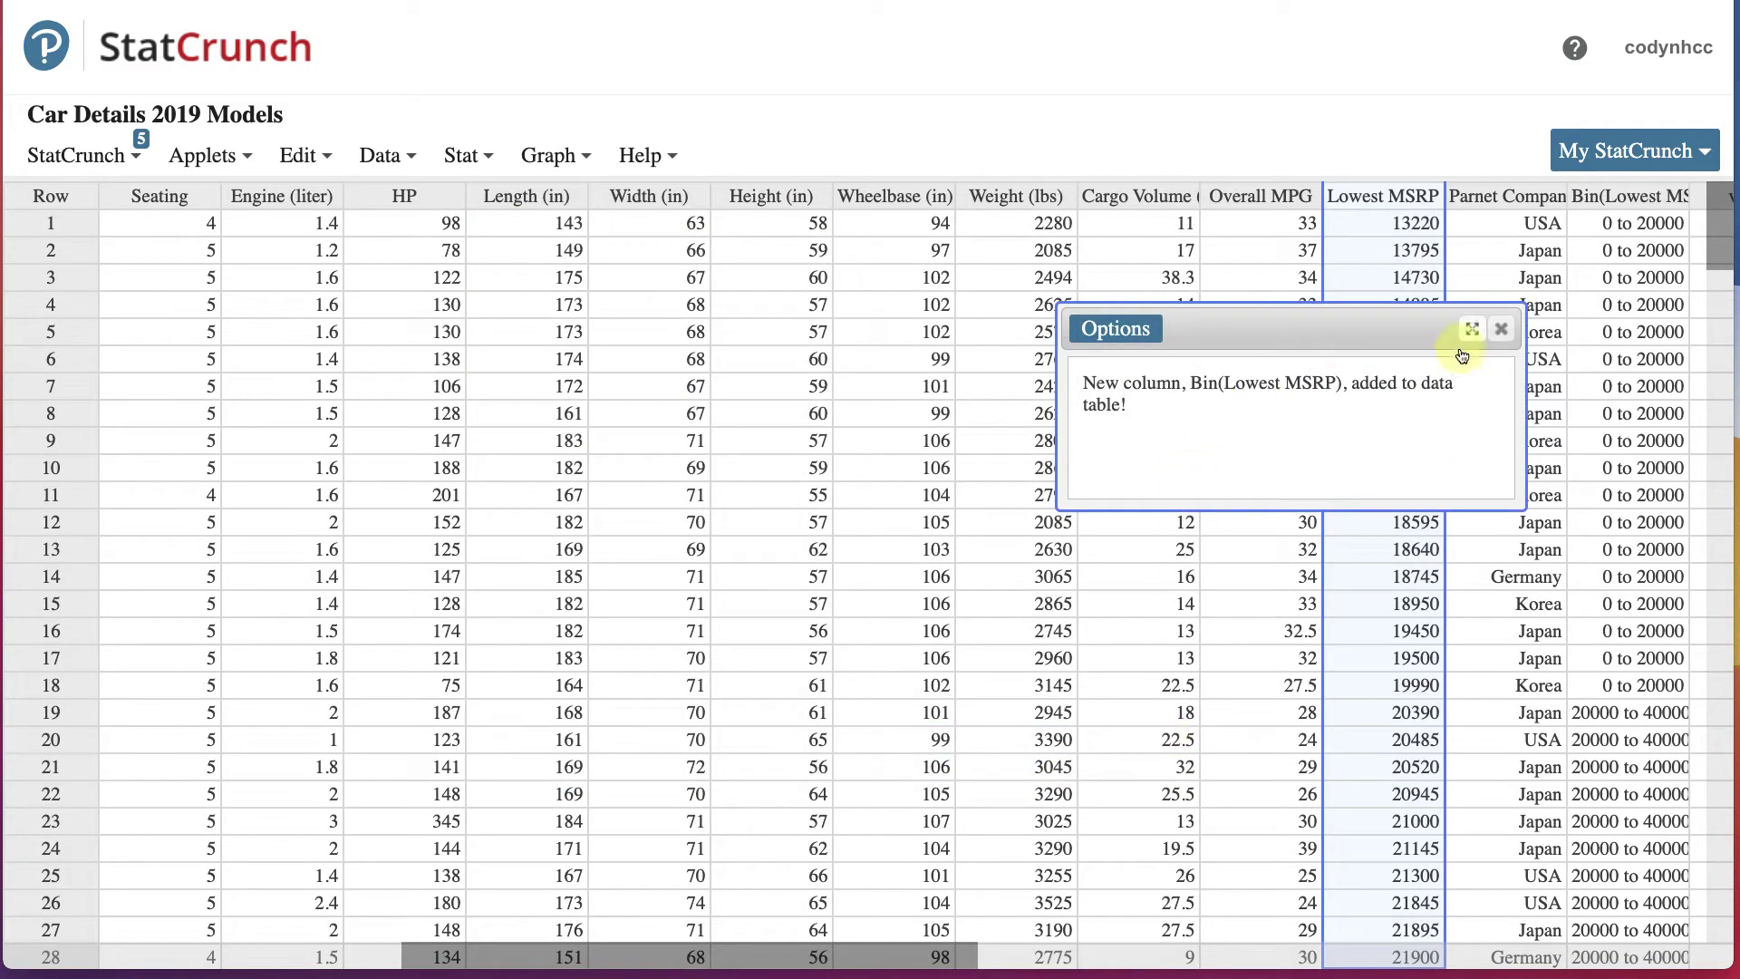
- Check the Bin(Lowest MSRP) classes, 0 to 20000 then 20000 to 40000, and open Stat
left_click(1516, 331)
left_click_drag(913, 963, 1165, 967)
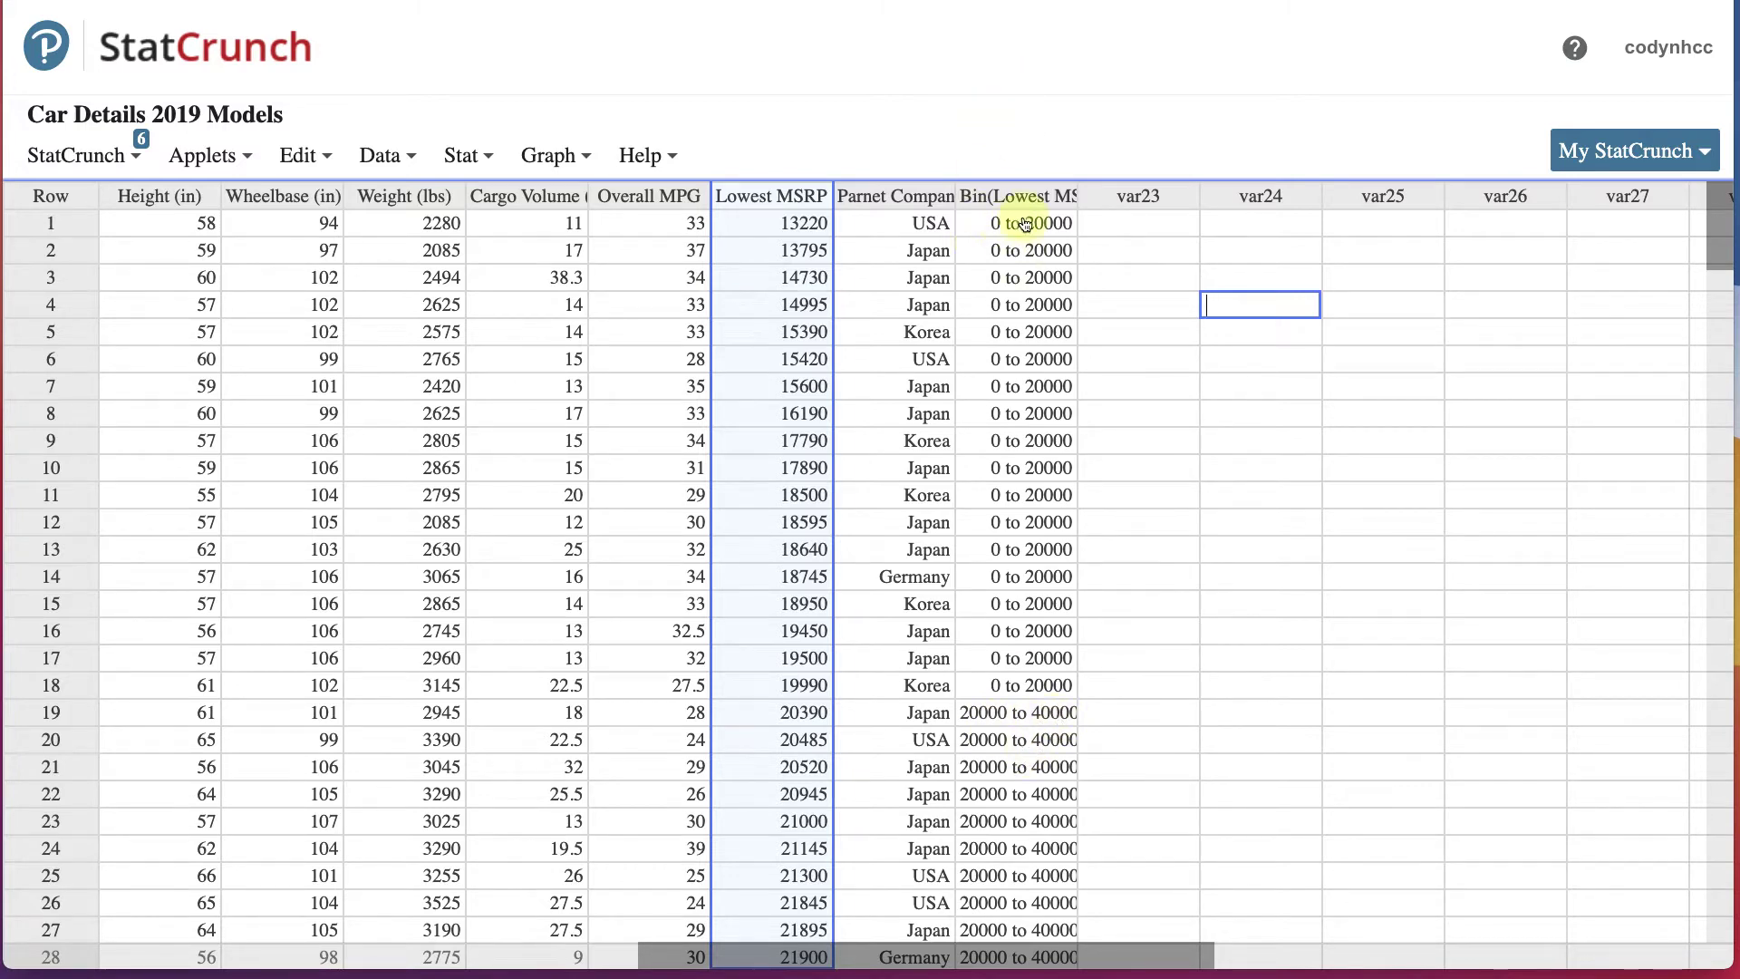
scroll(1008, 702, "down", 10)
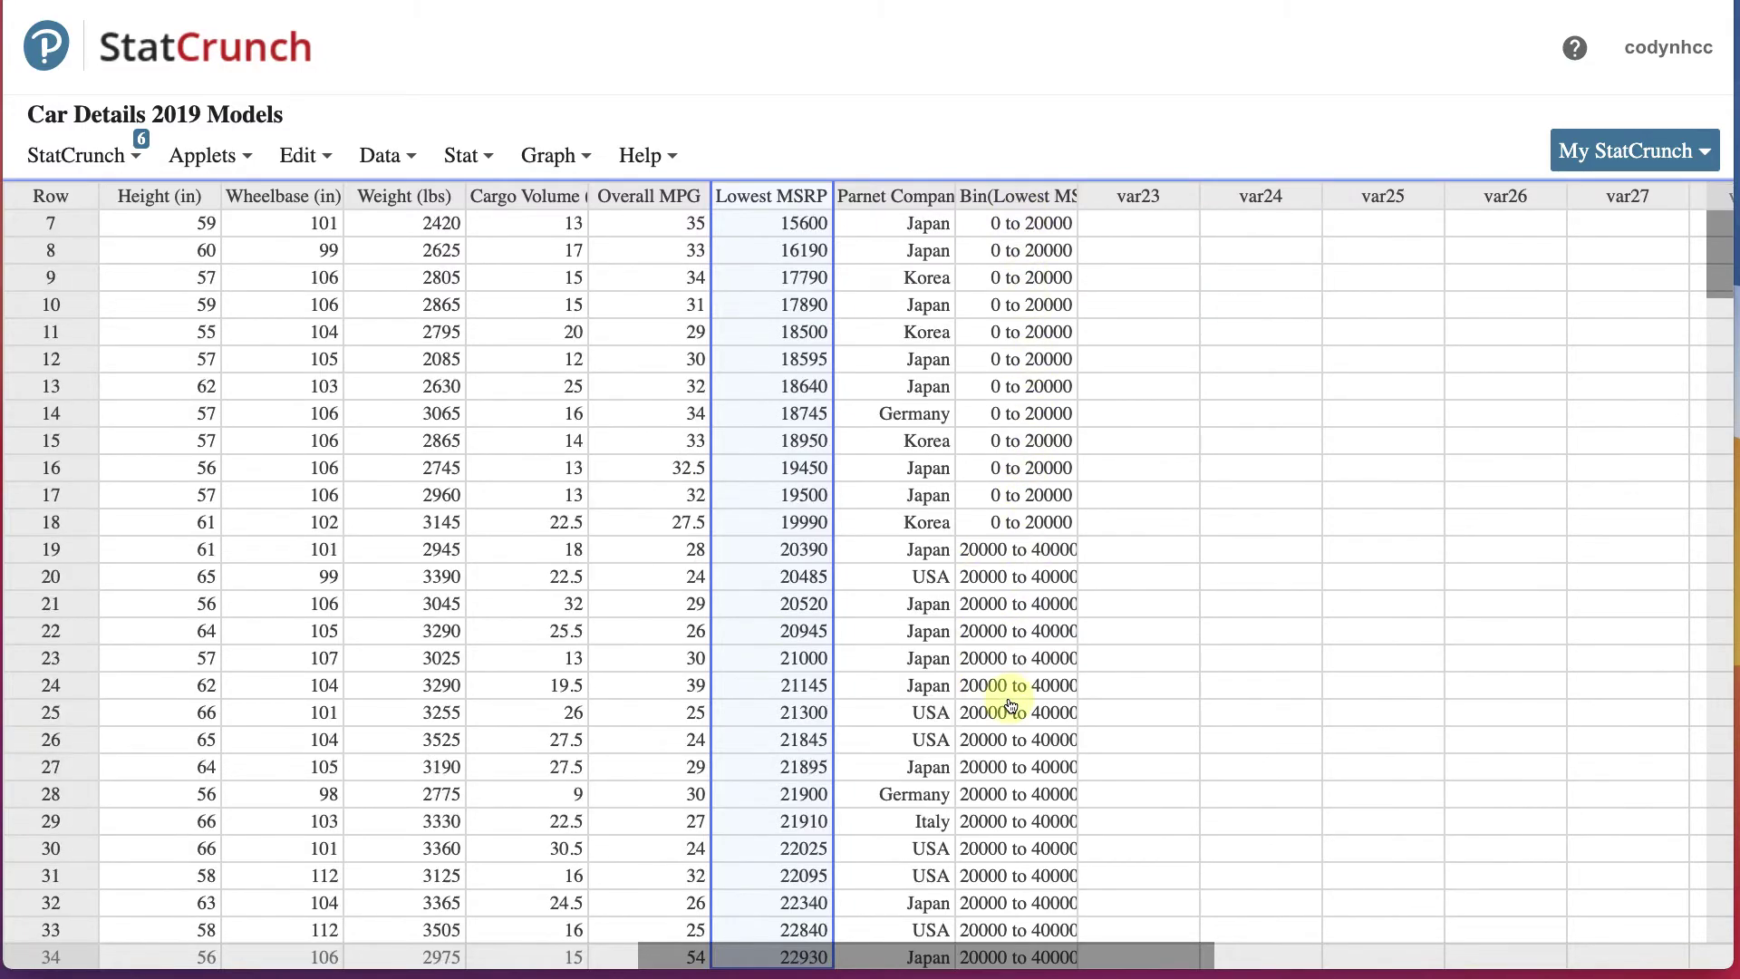
scroll(1011, 705, "up", 10)
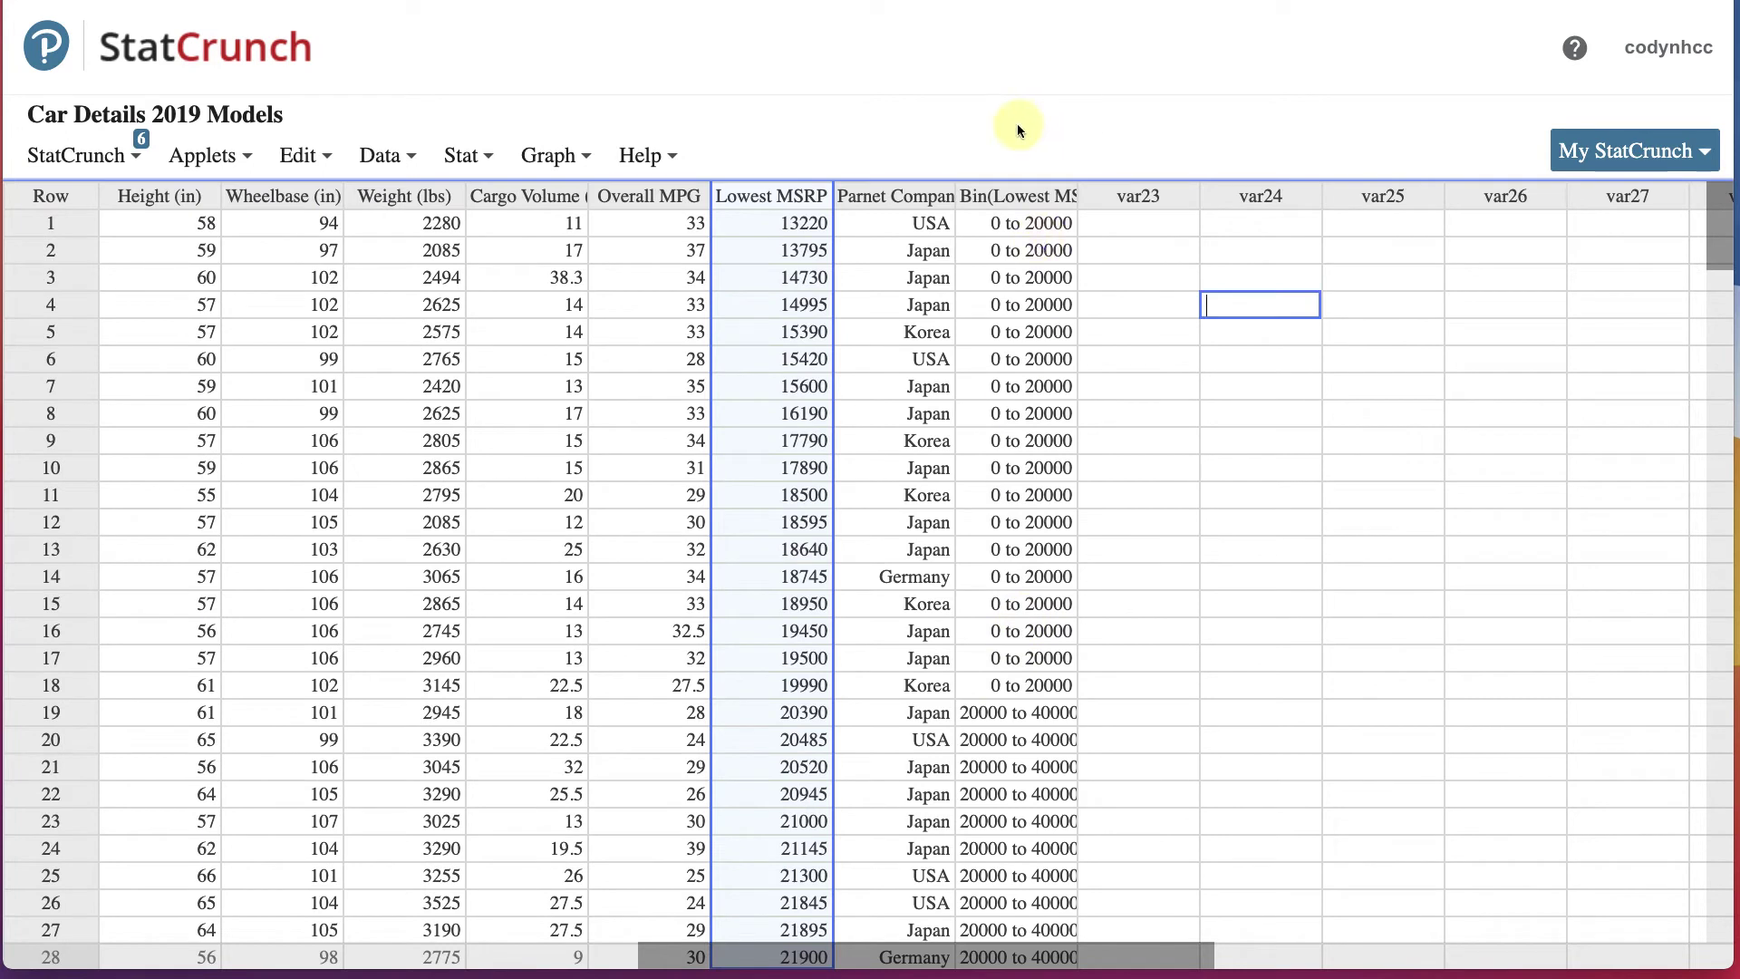
left_click(457, 156)
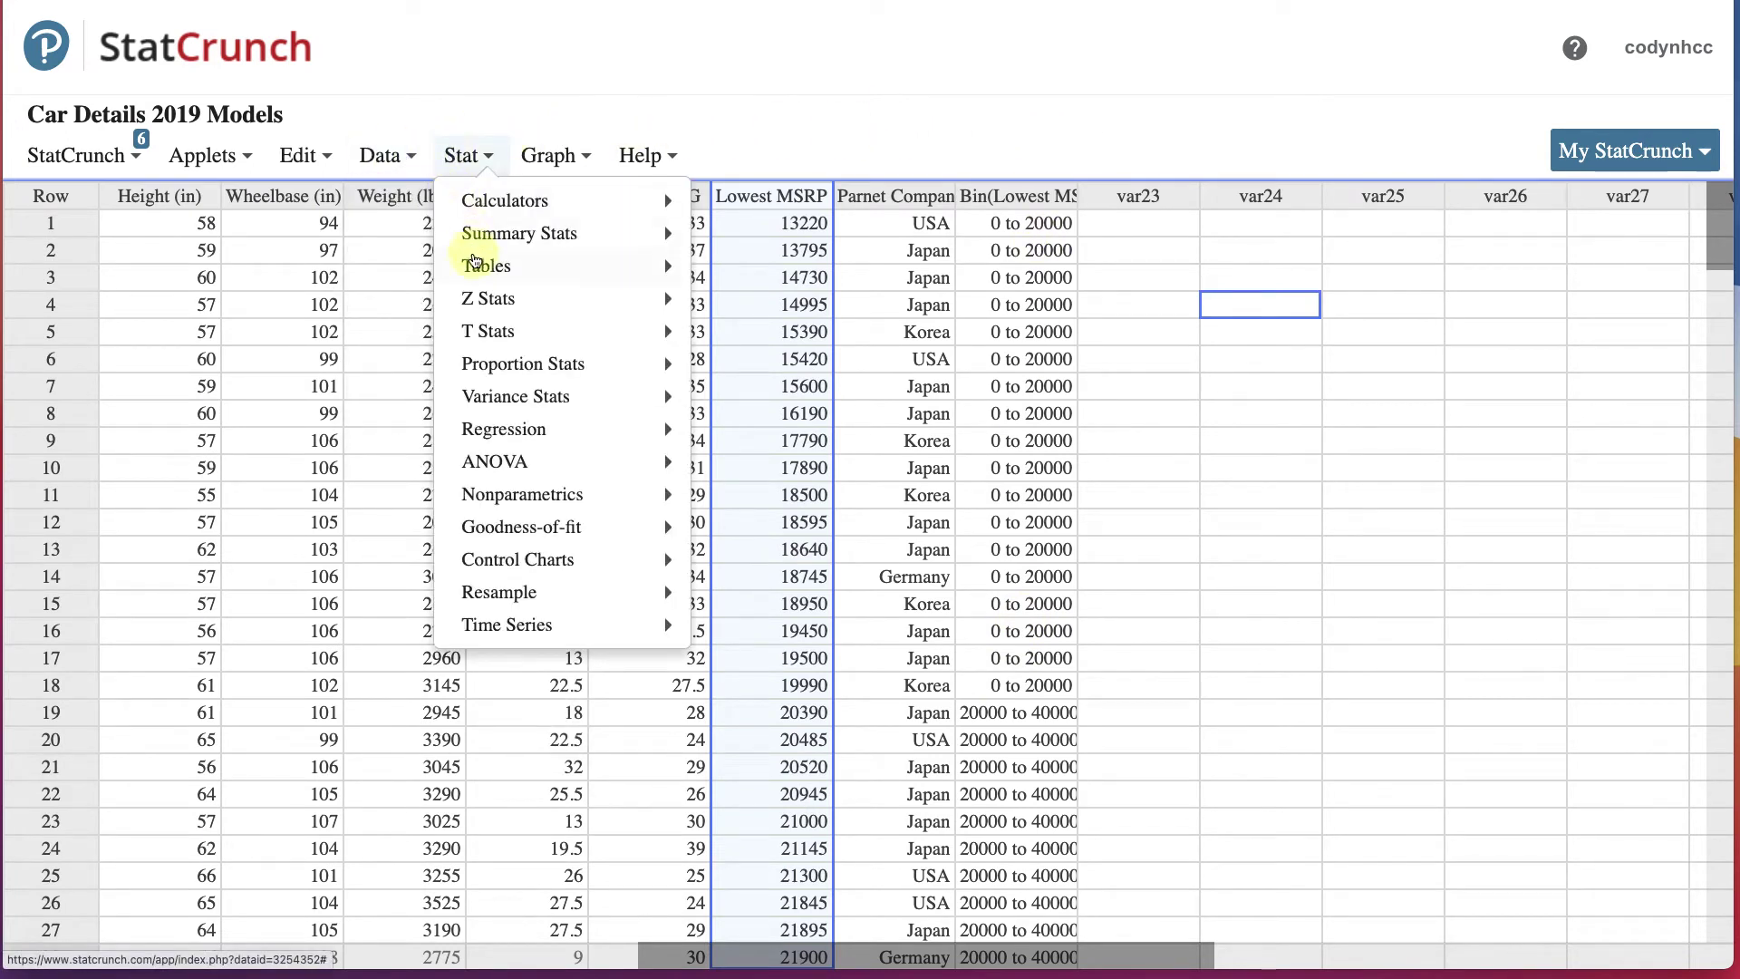
- Build a Frequency-only table of Bin(Lowest MSRP): 18, 126, 51, 20, 6, 1 cars
mouse_move(483, 283)
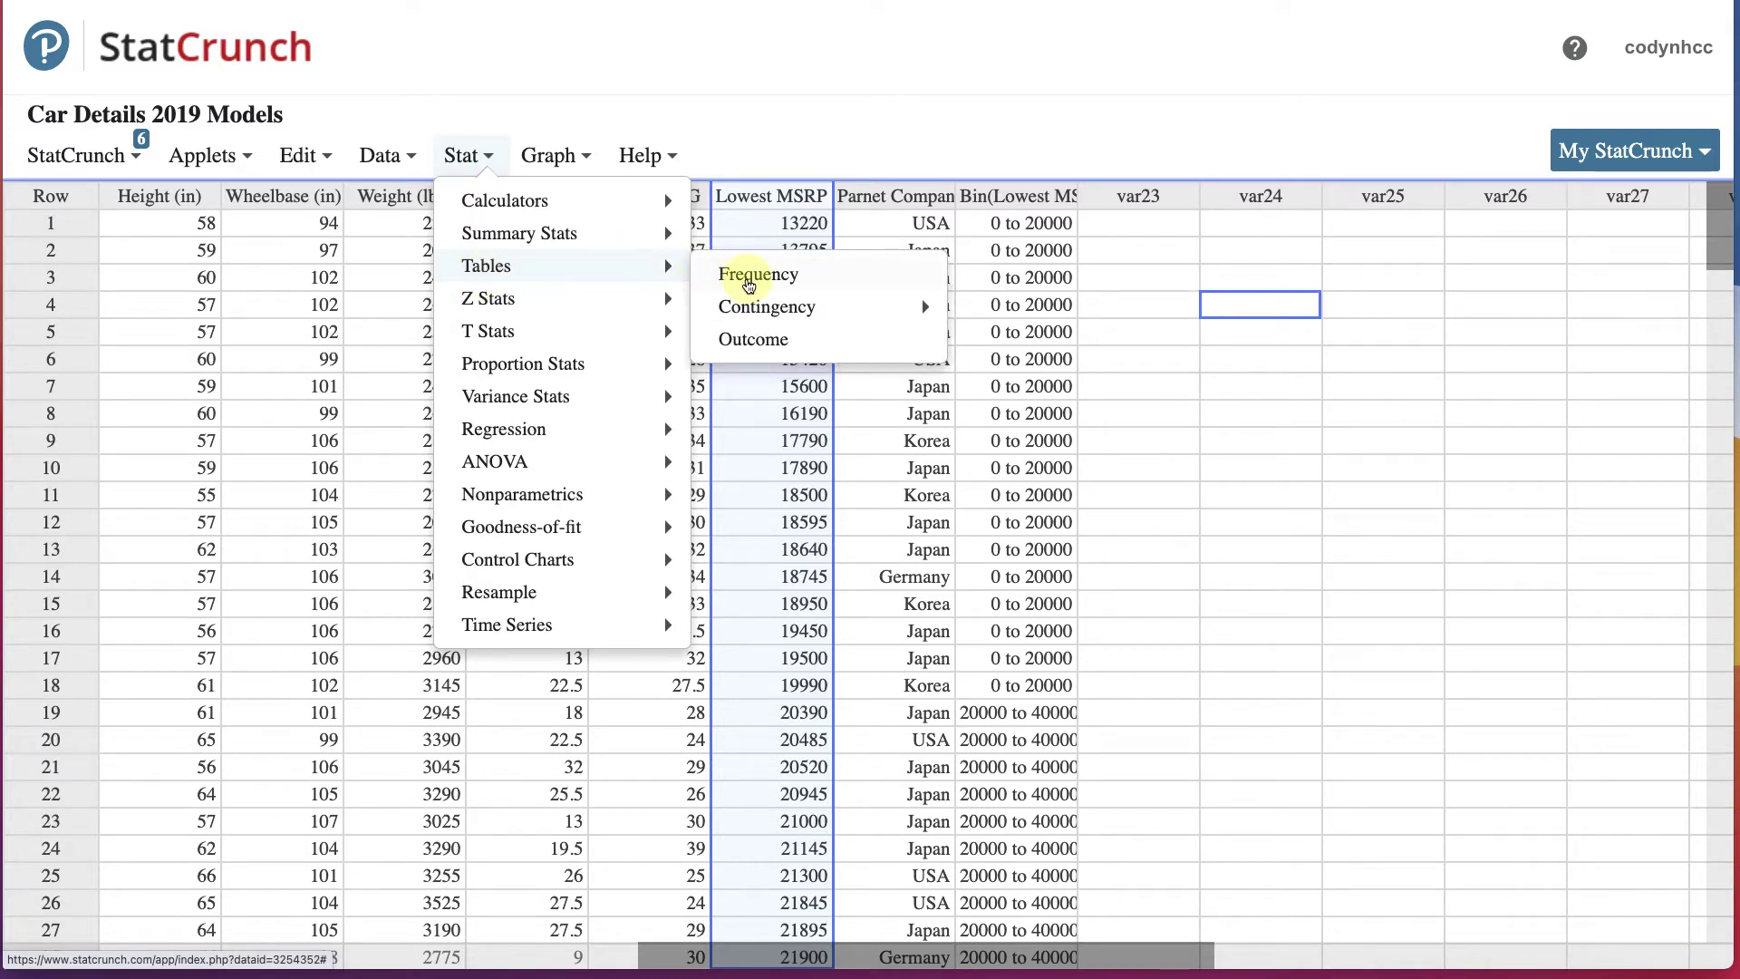
left_click(749, 284)
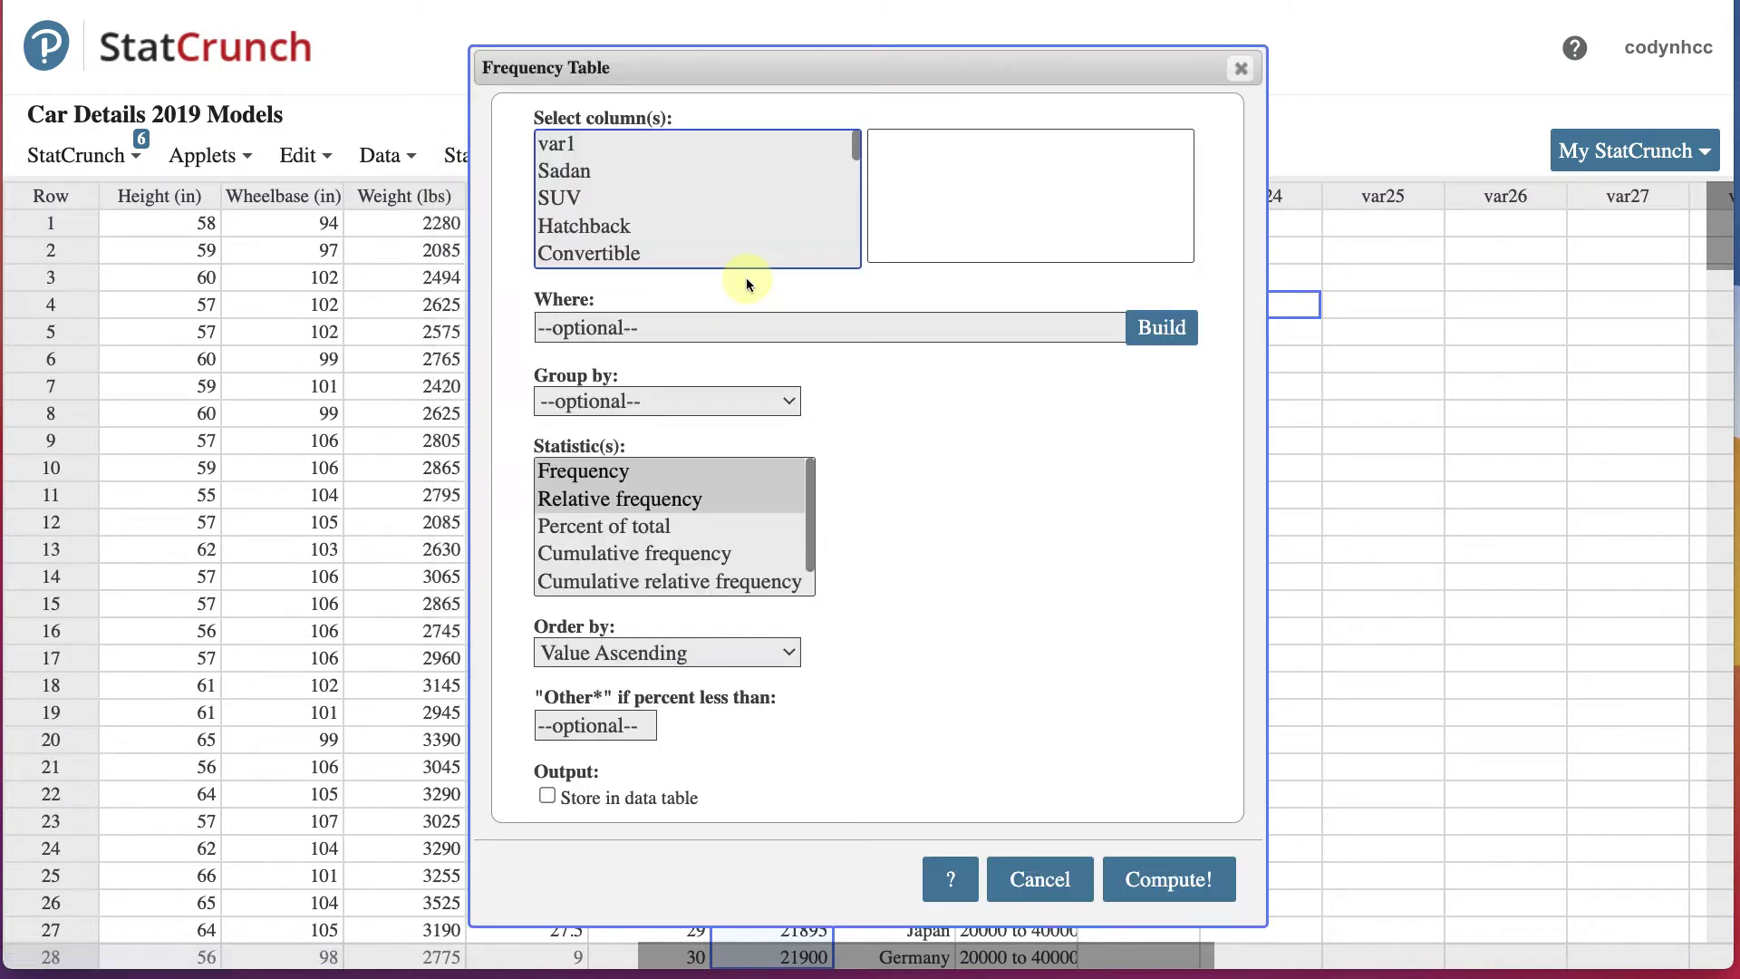
left_click_drag(776, 62, 382, 87)
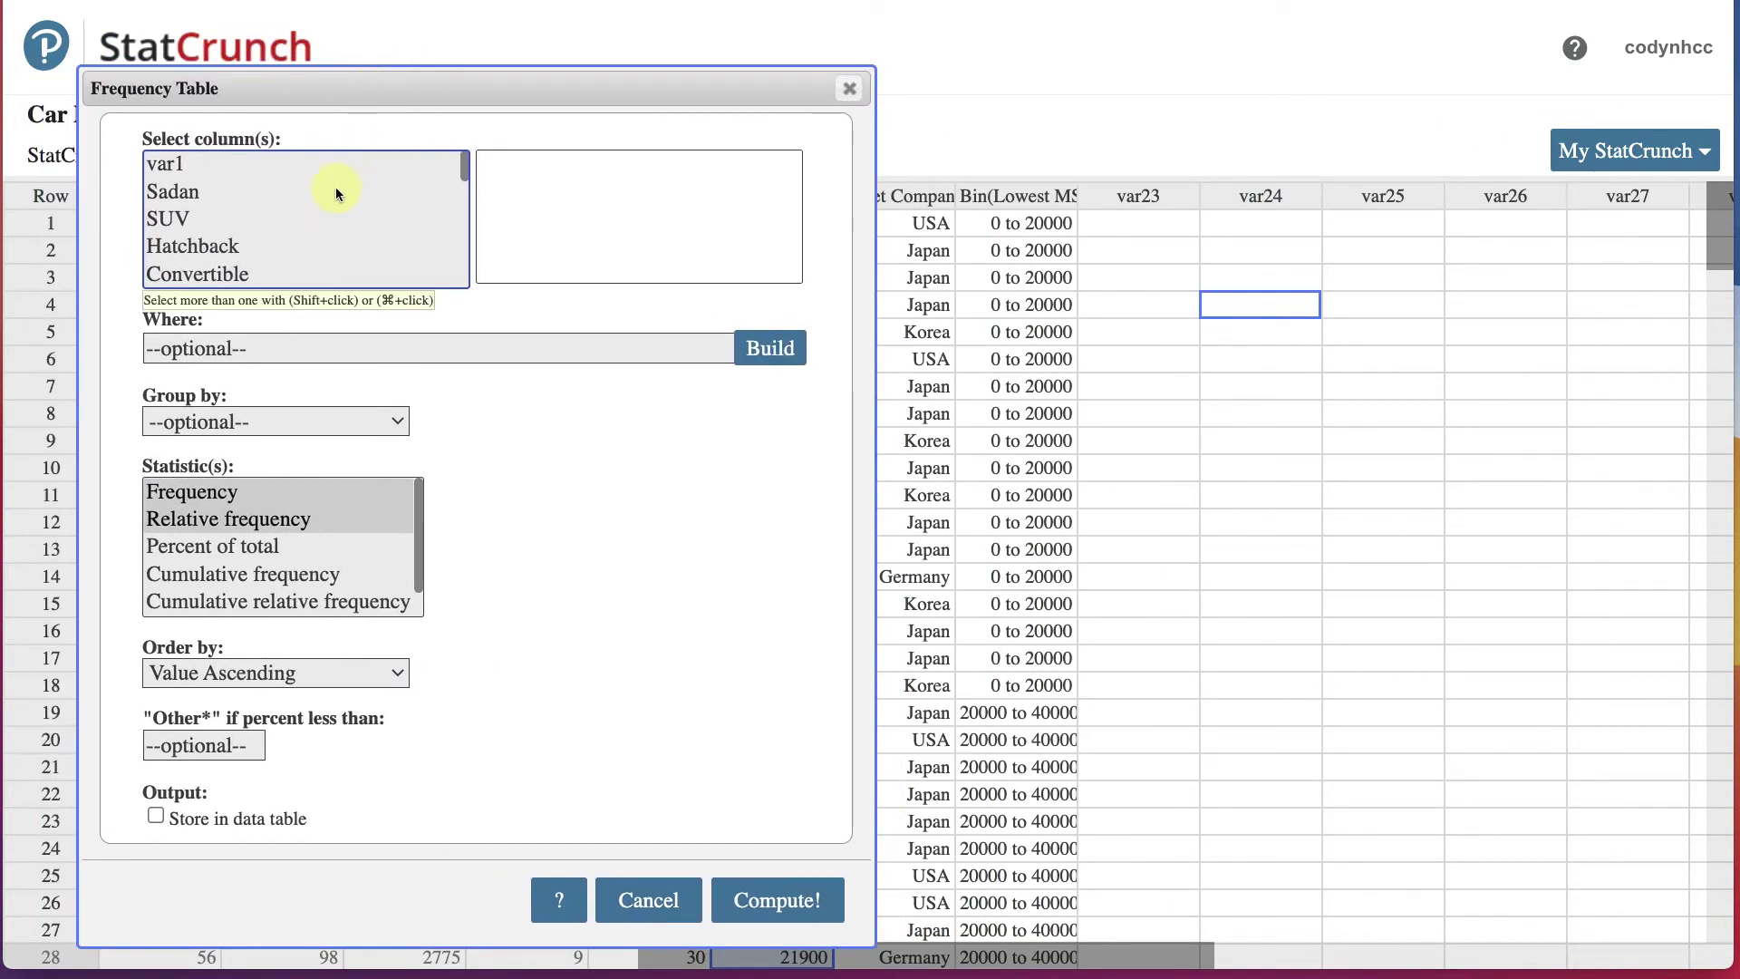
scroll(334, 187, "down", 5)
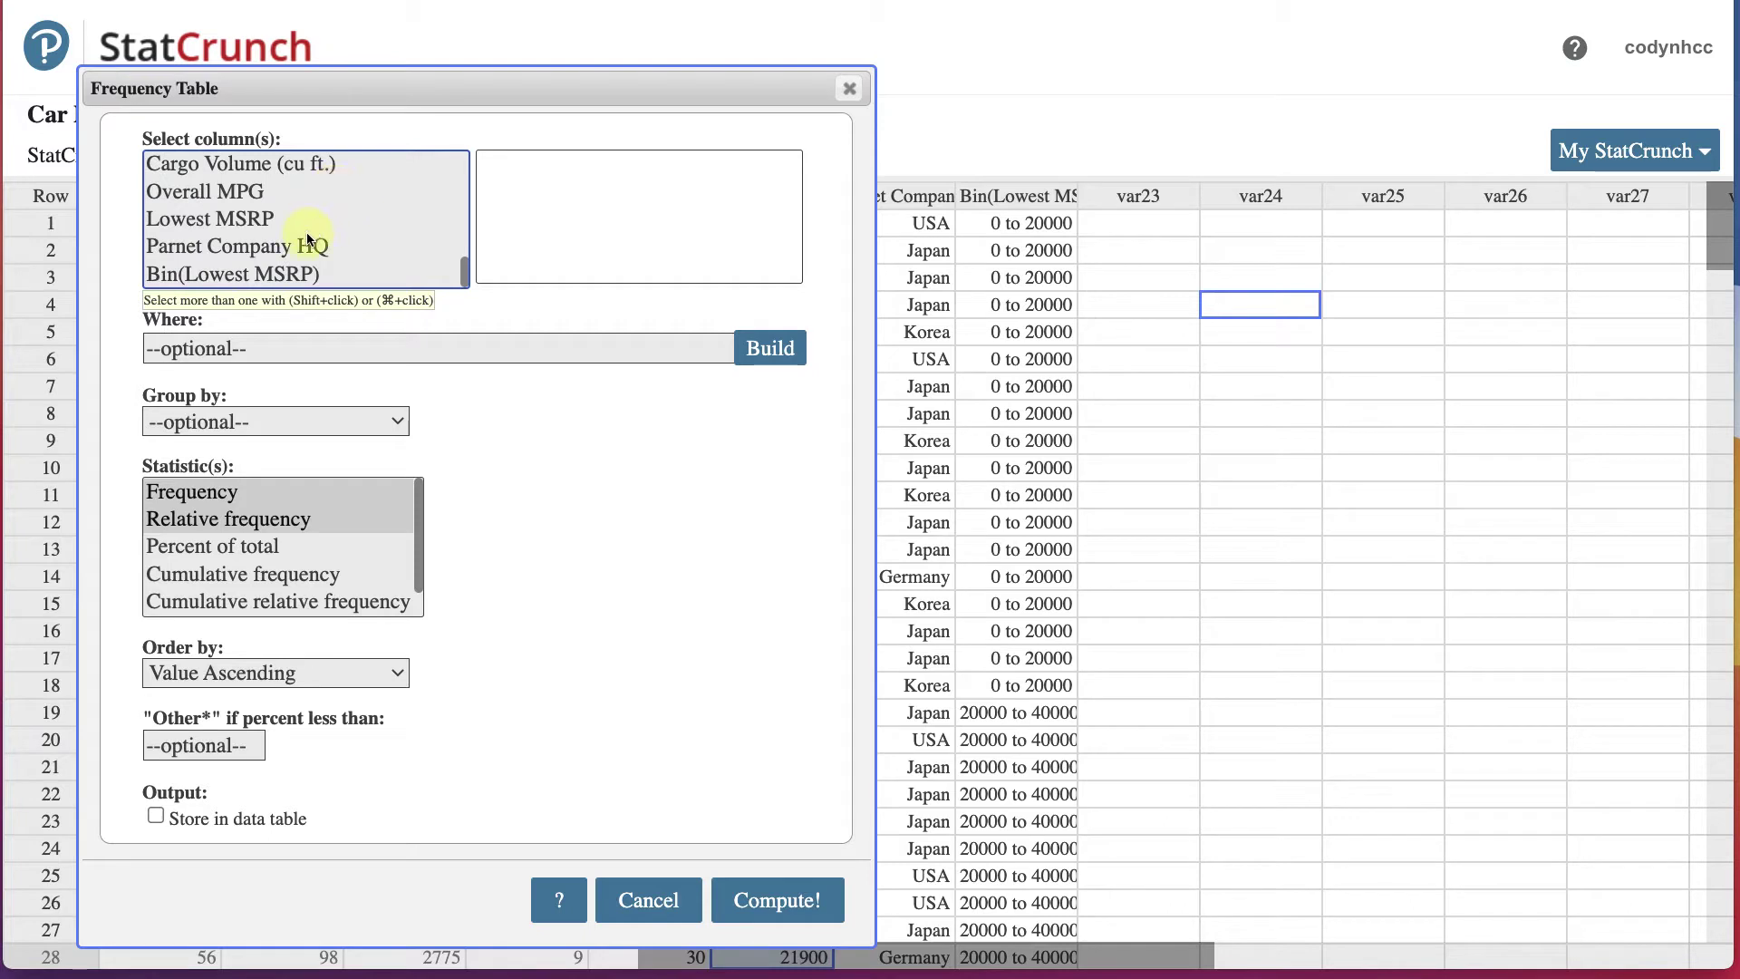
left_click(286, 274)
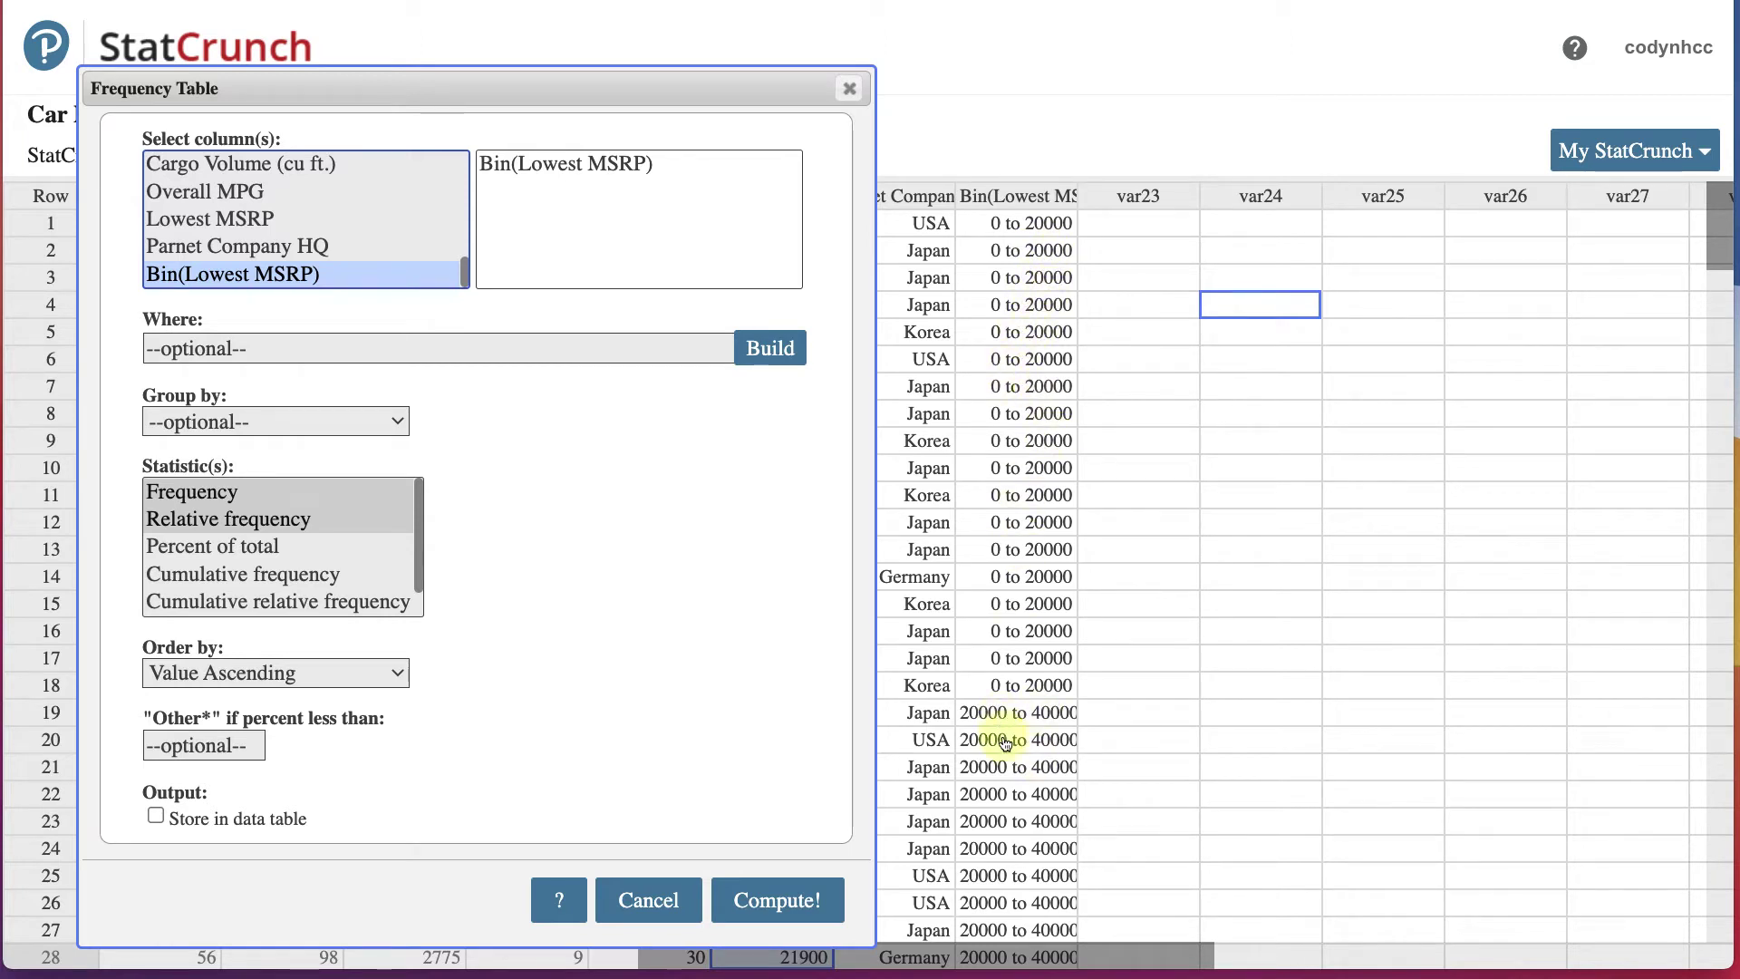
left_click(208, 492)
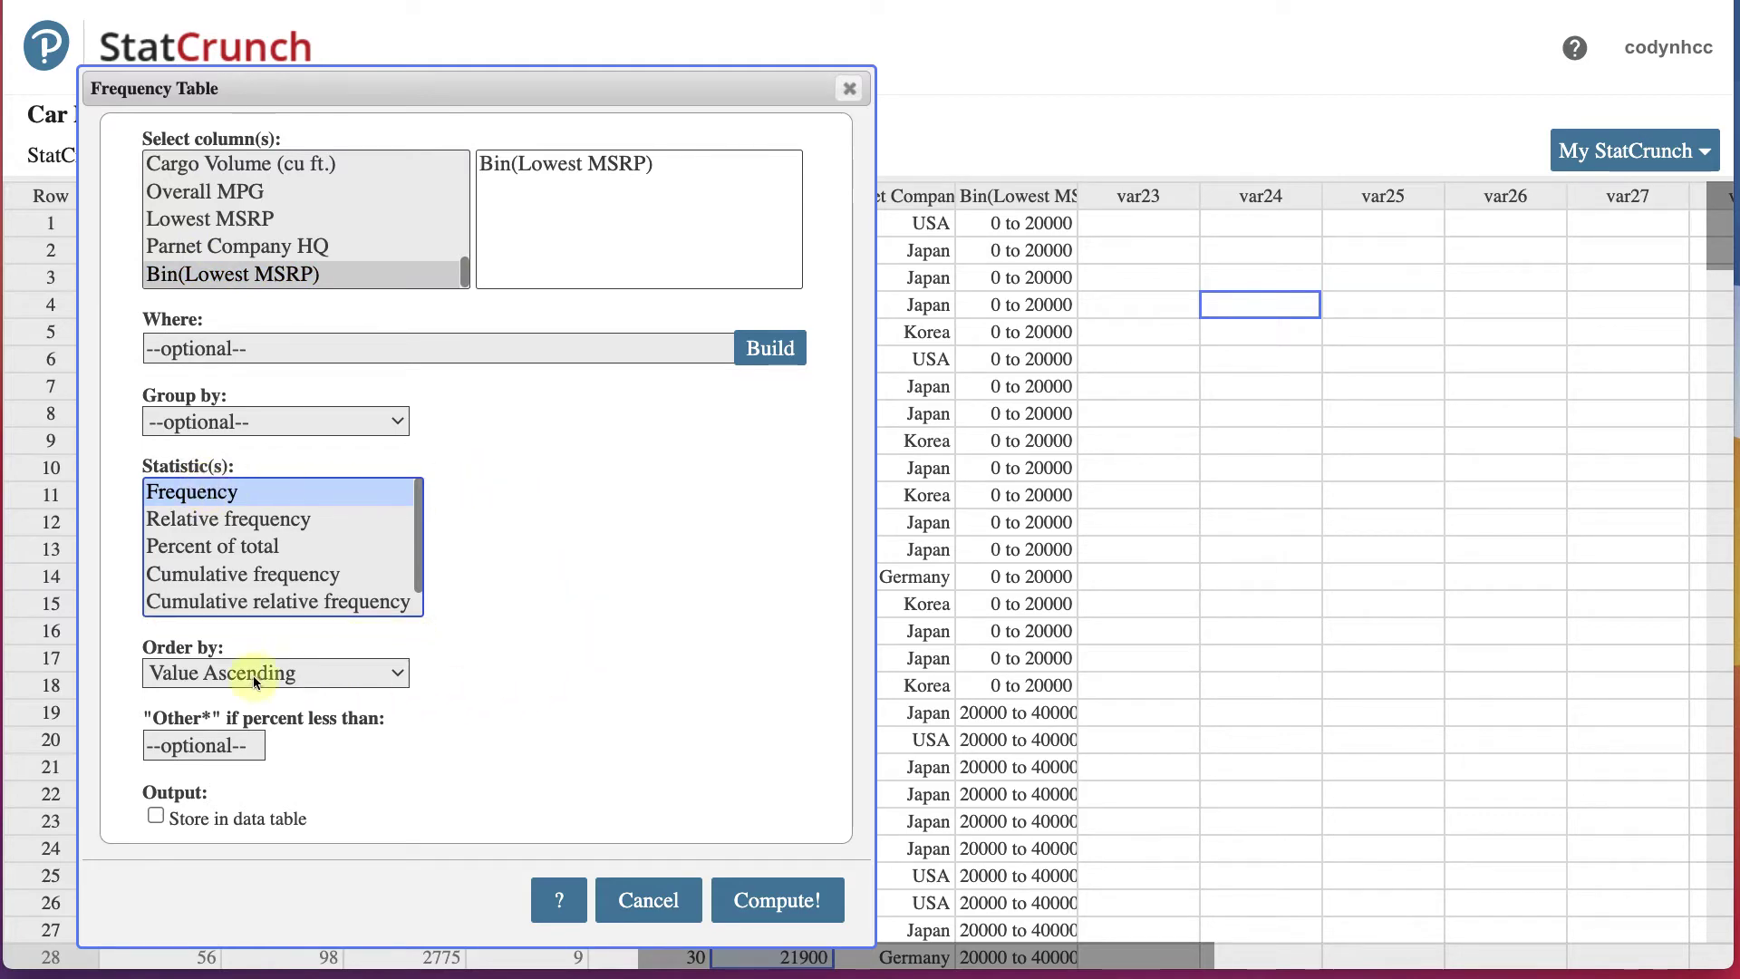
left_click(819, 902)
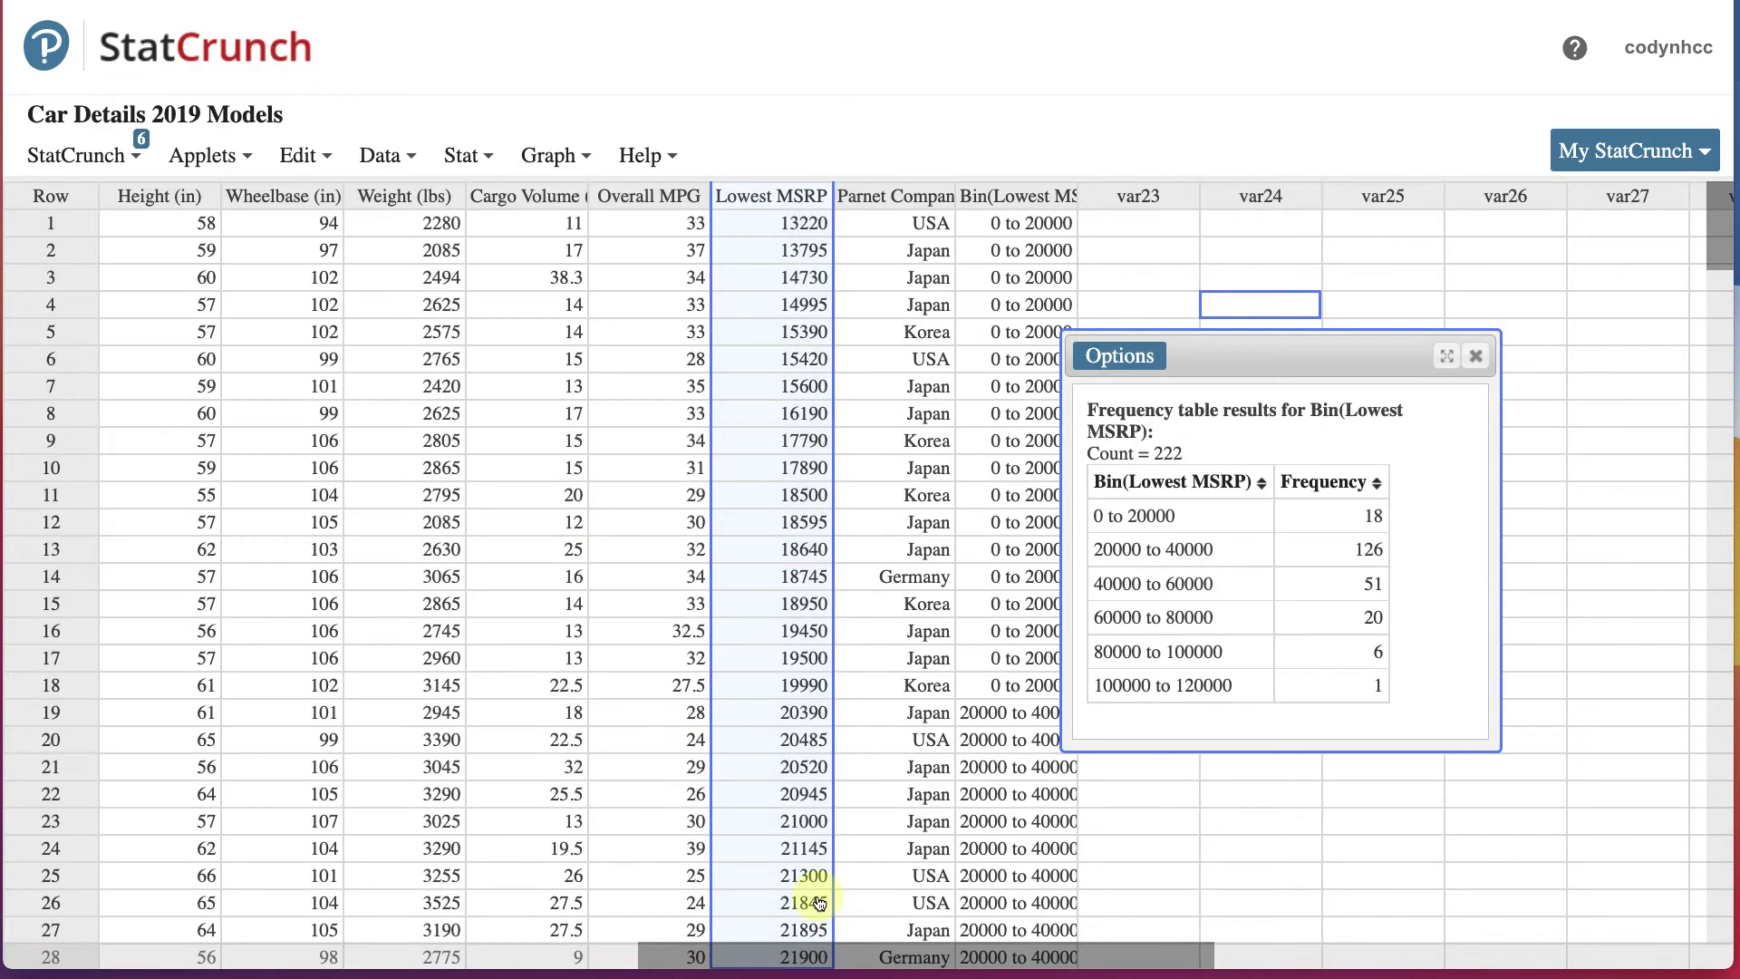
- Move the frequency table results window toward the top-right of the sheet
left_click_drag(1349, 353, 1485, 192)
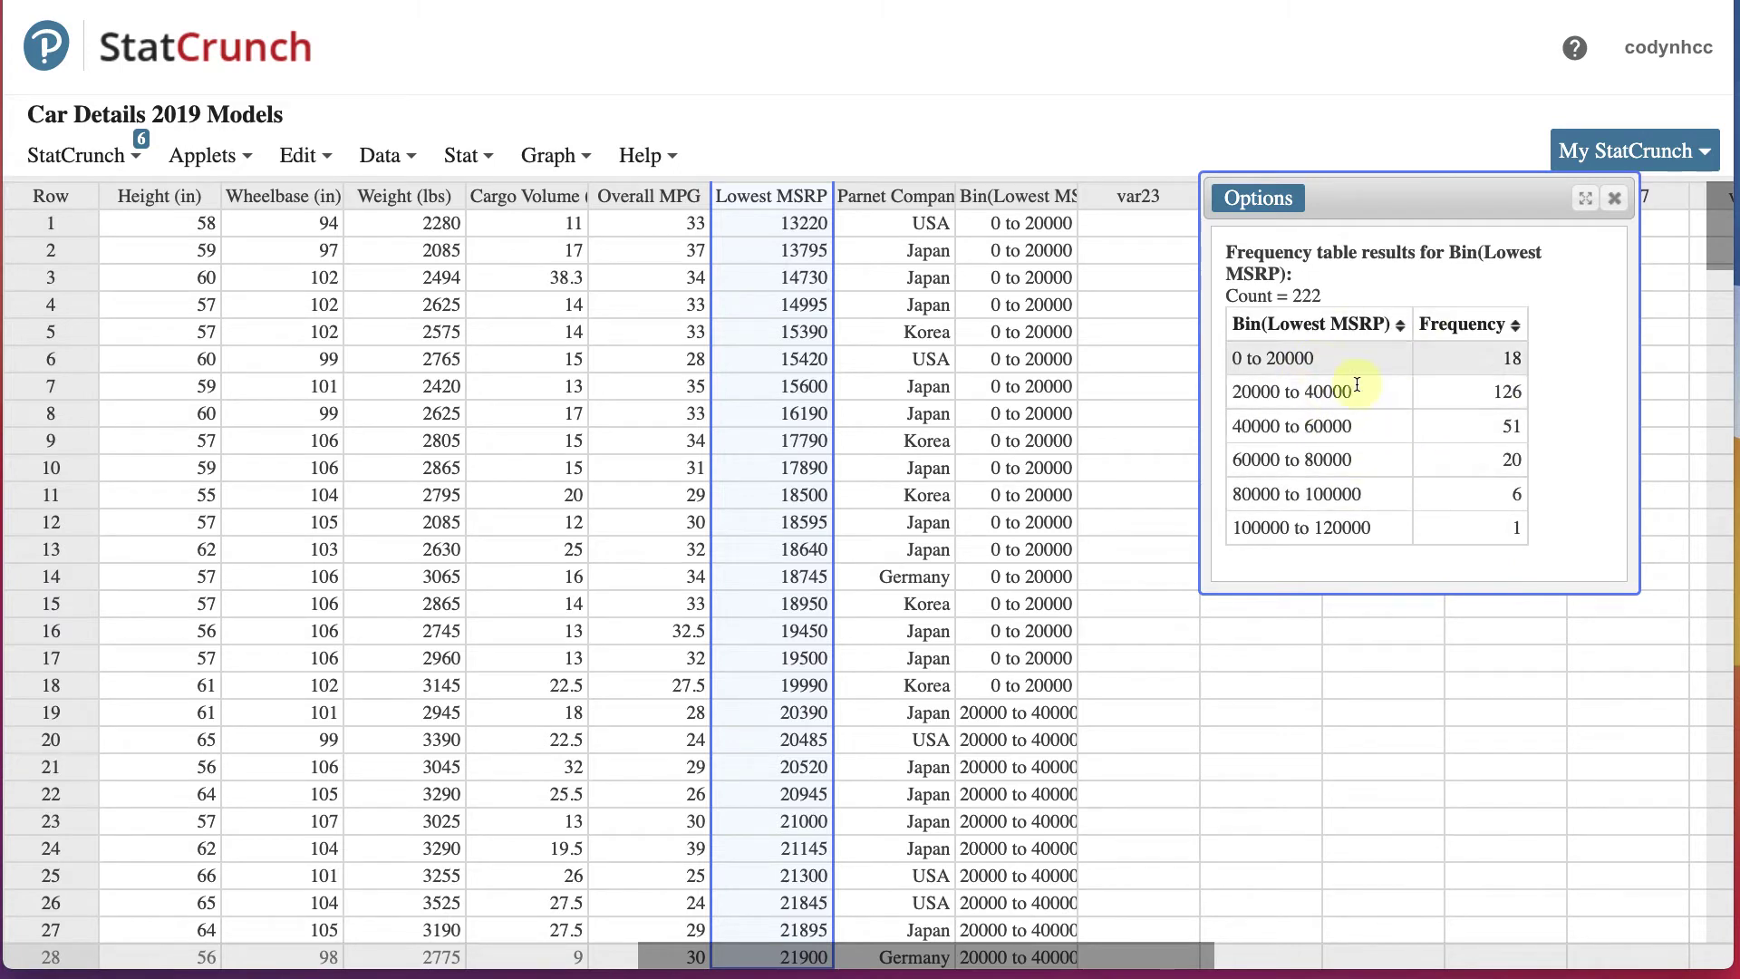
- Paste the six MSRP classes and frequencies into var24 and var25 starting at row 2
left_click_drag(1355, 191, 1444, 112)
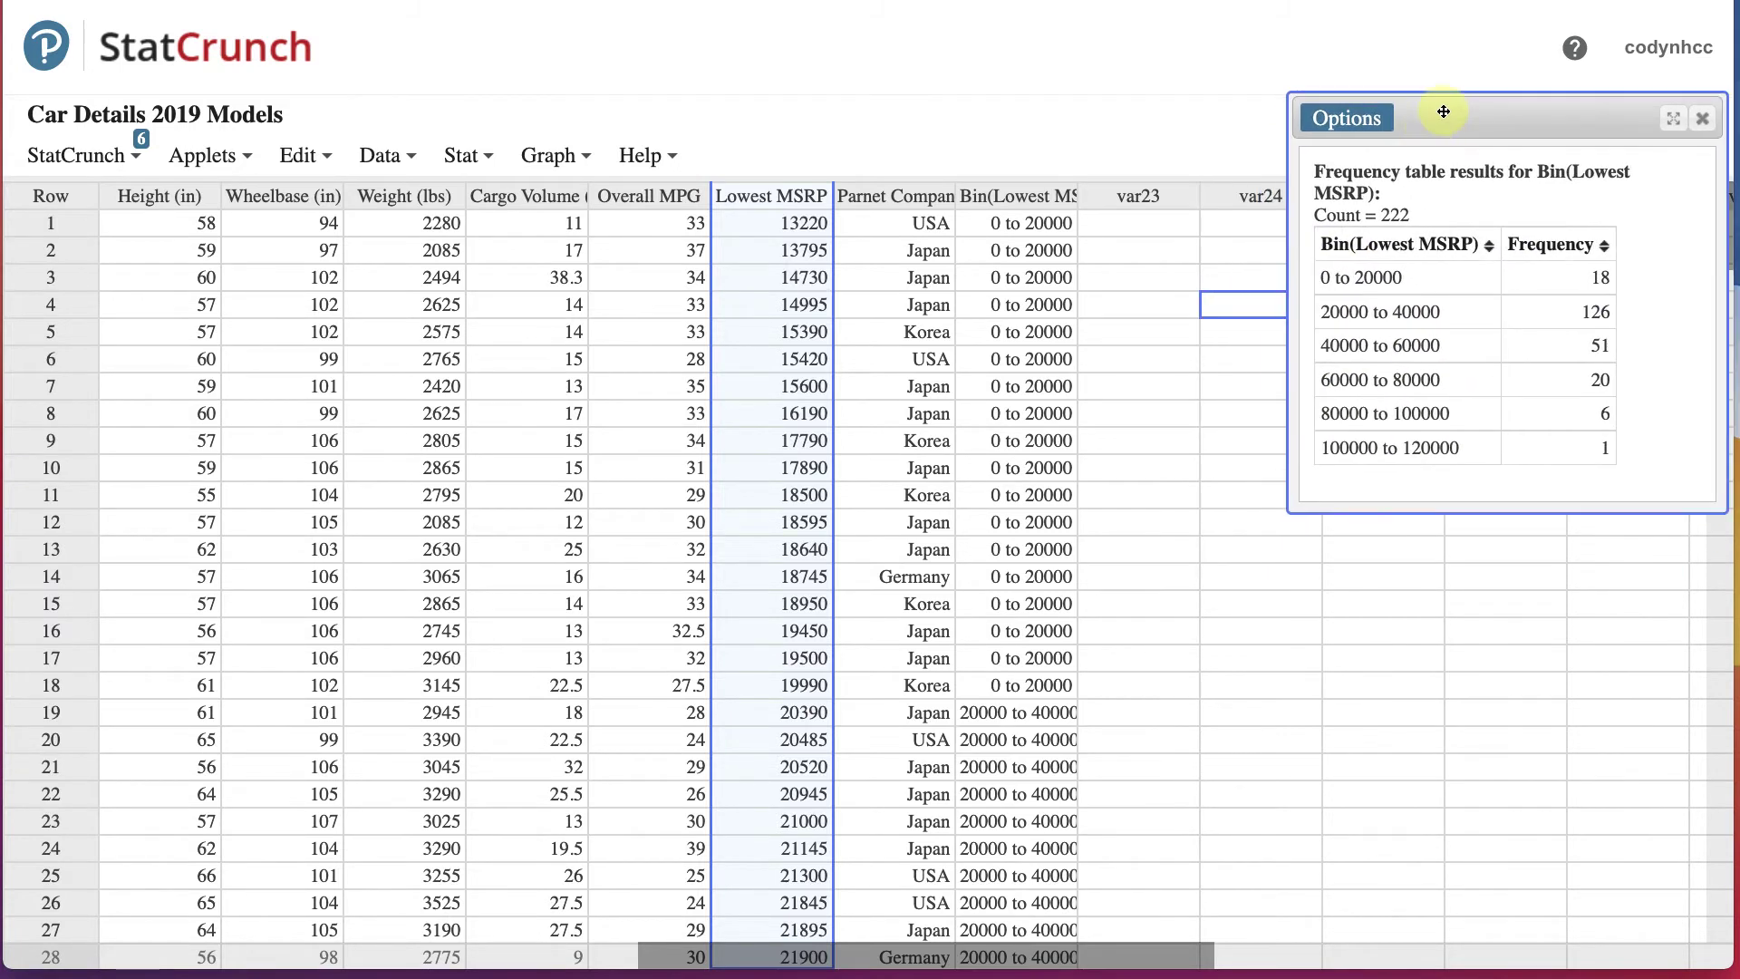
left_click_drag(1316, 278, 1638, 278)
key("ctrl+c")
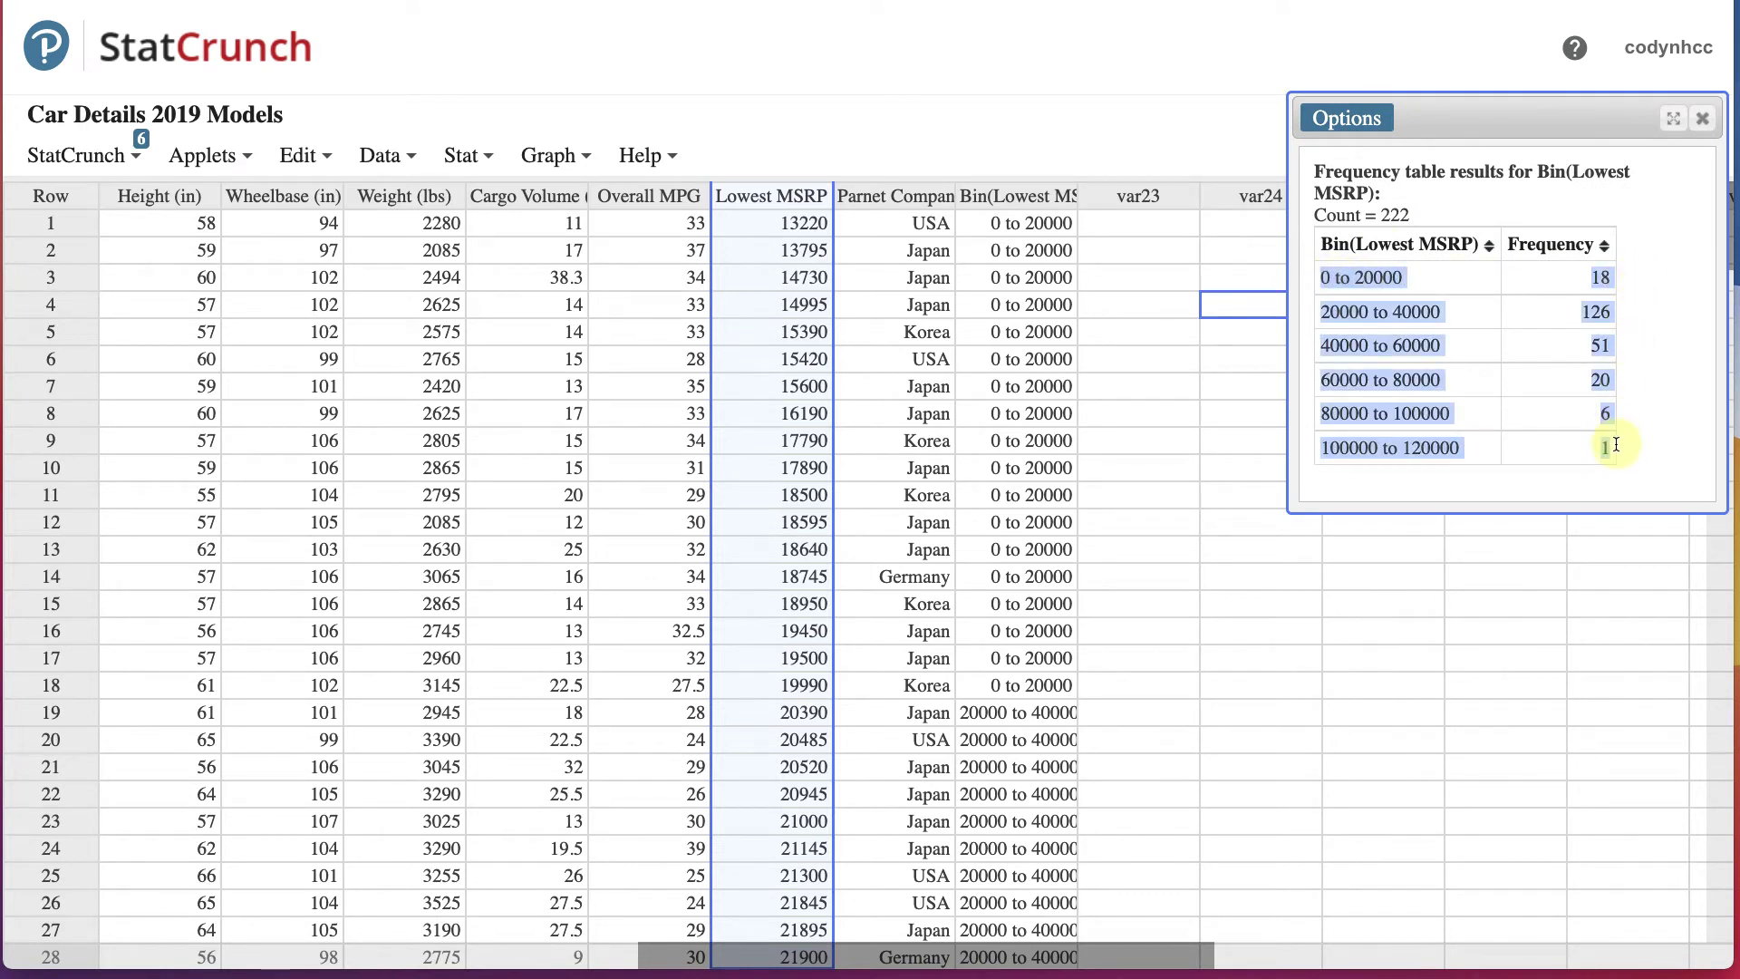
left_click_drag(1515, 124, 885, 163)
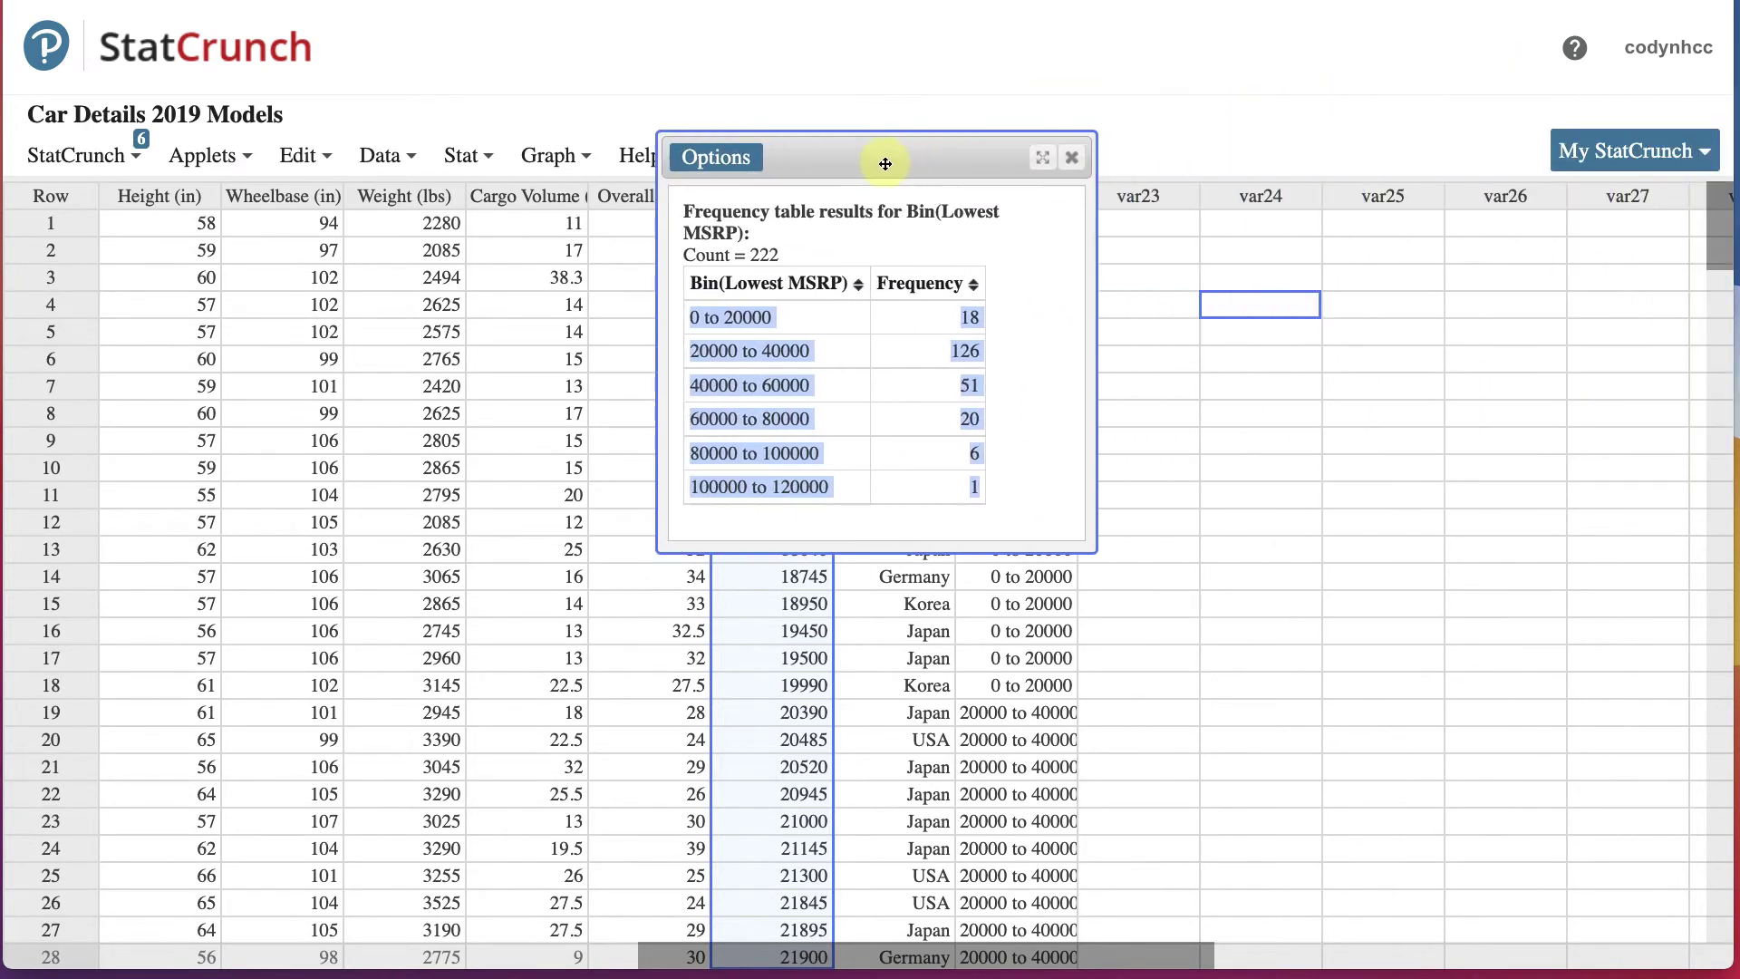
left_click(1278, 251)
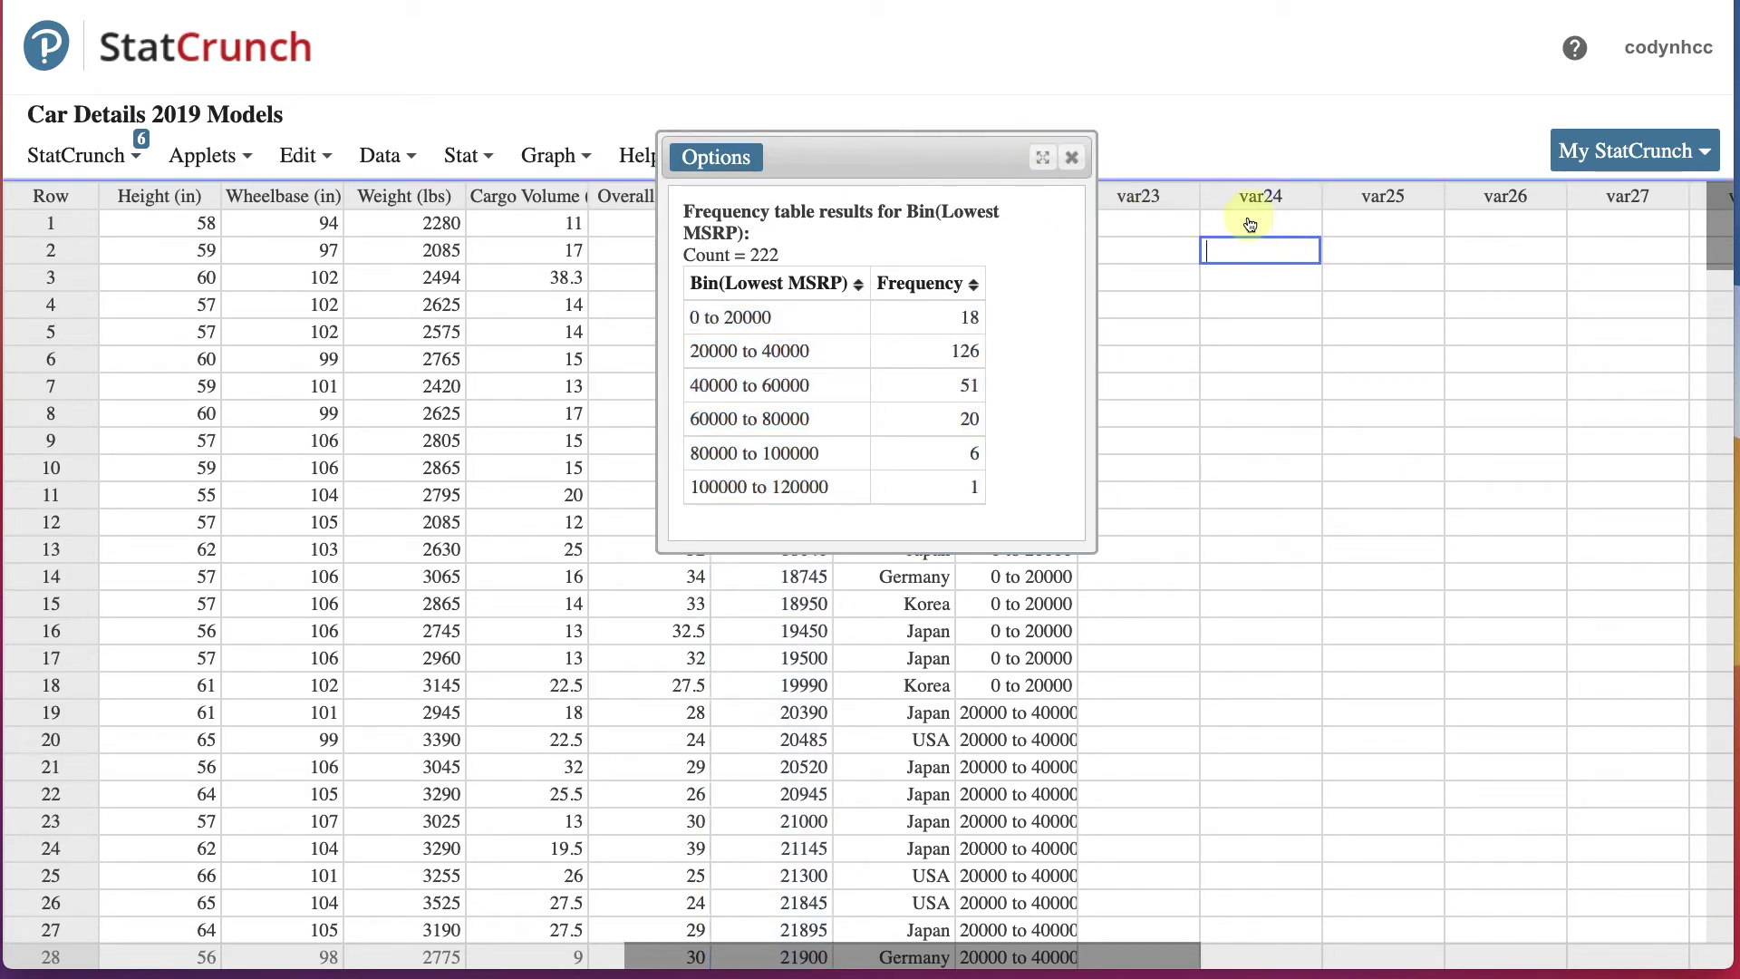
key("ctrl+v")
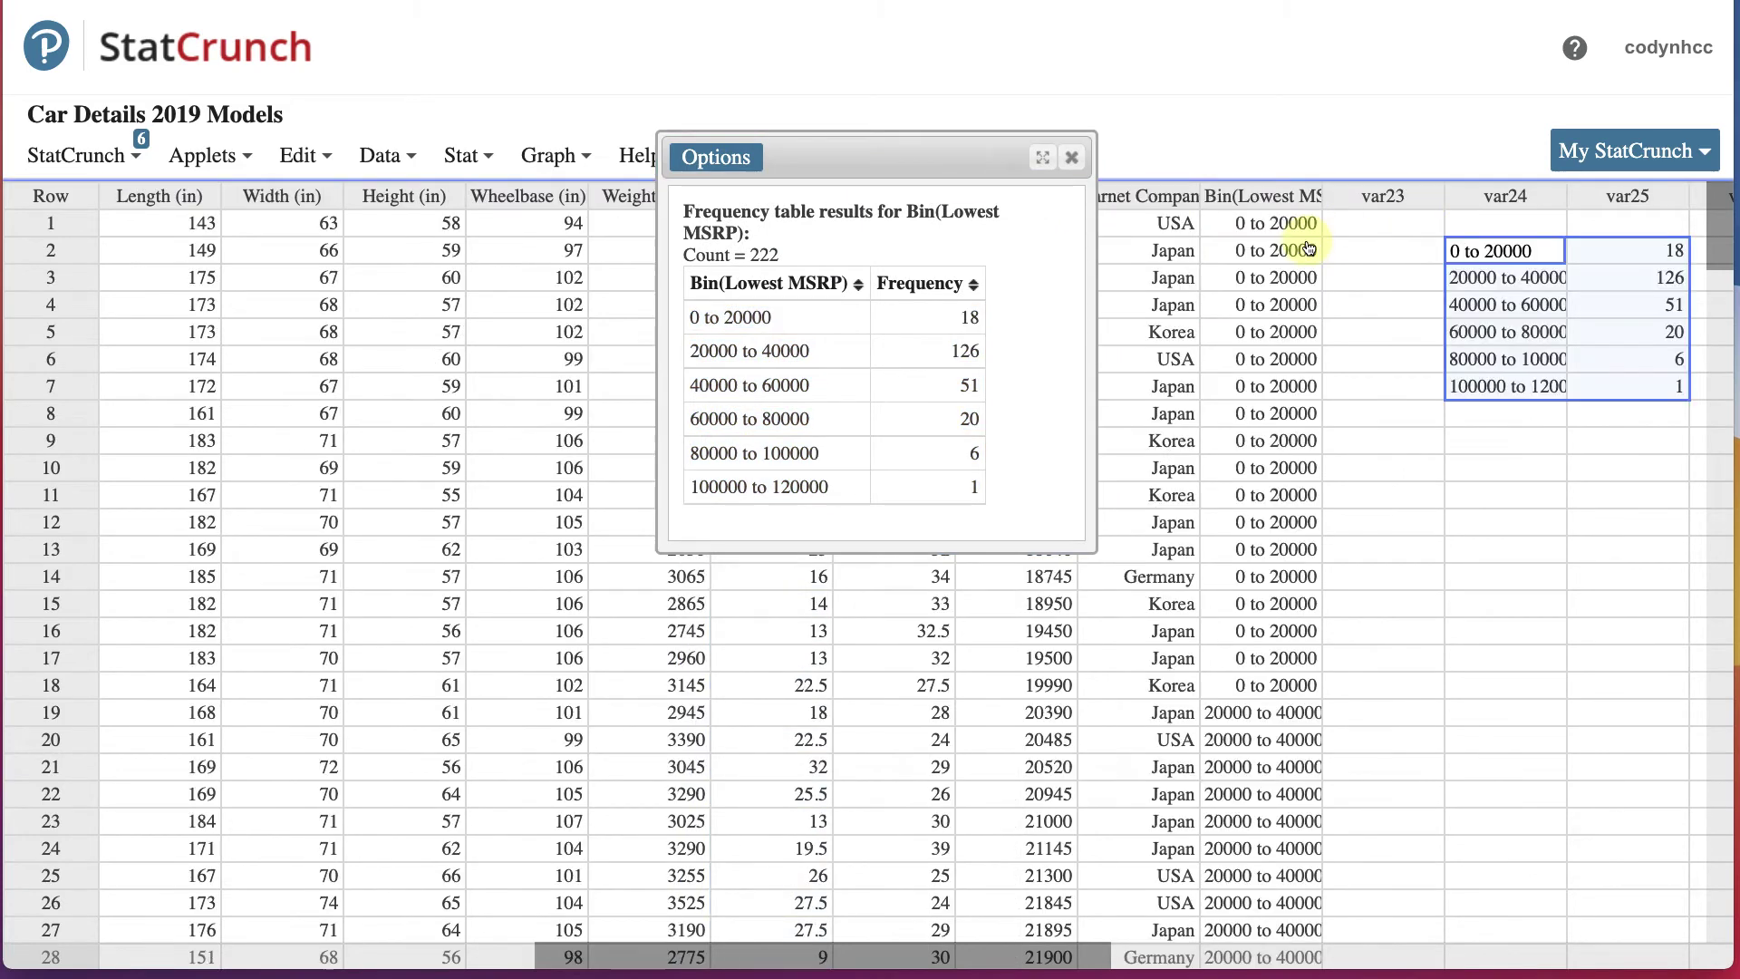
- Close the frequency results window and name the var24 column 'MSPR'
left_click(1072, 162)
left_click(1072, 161)
left_click(1496, 195)
type("MSPR")
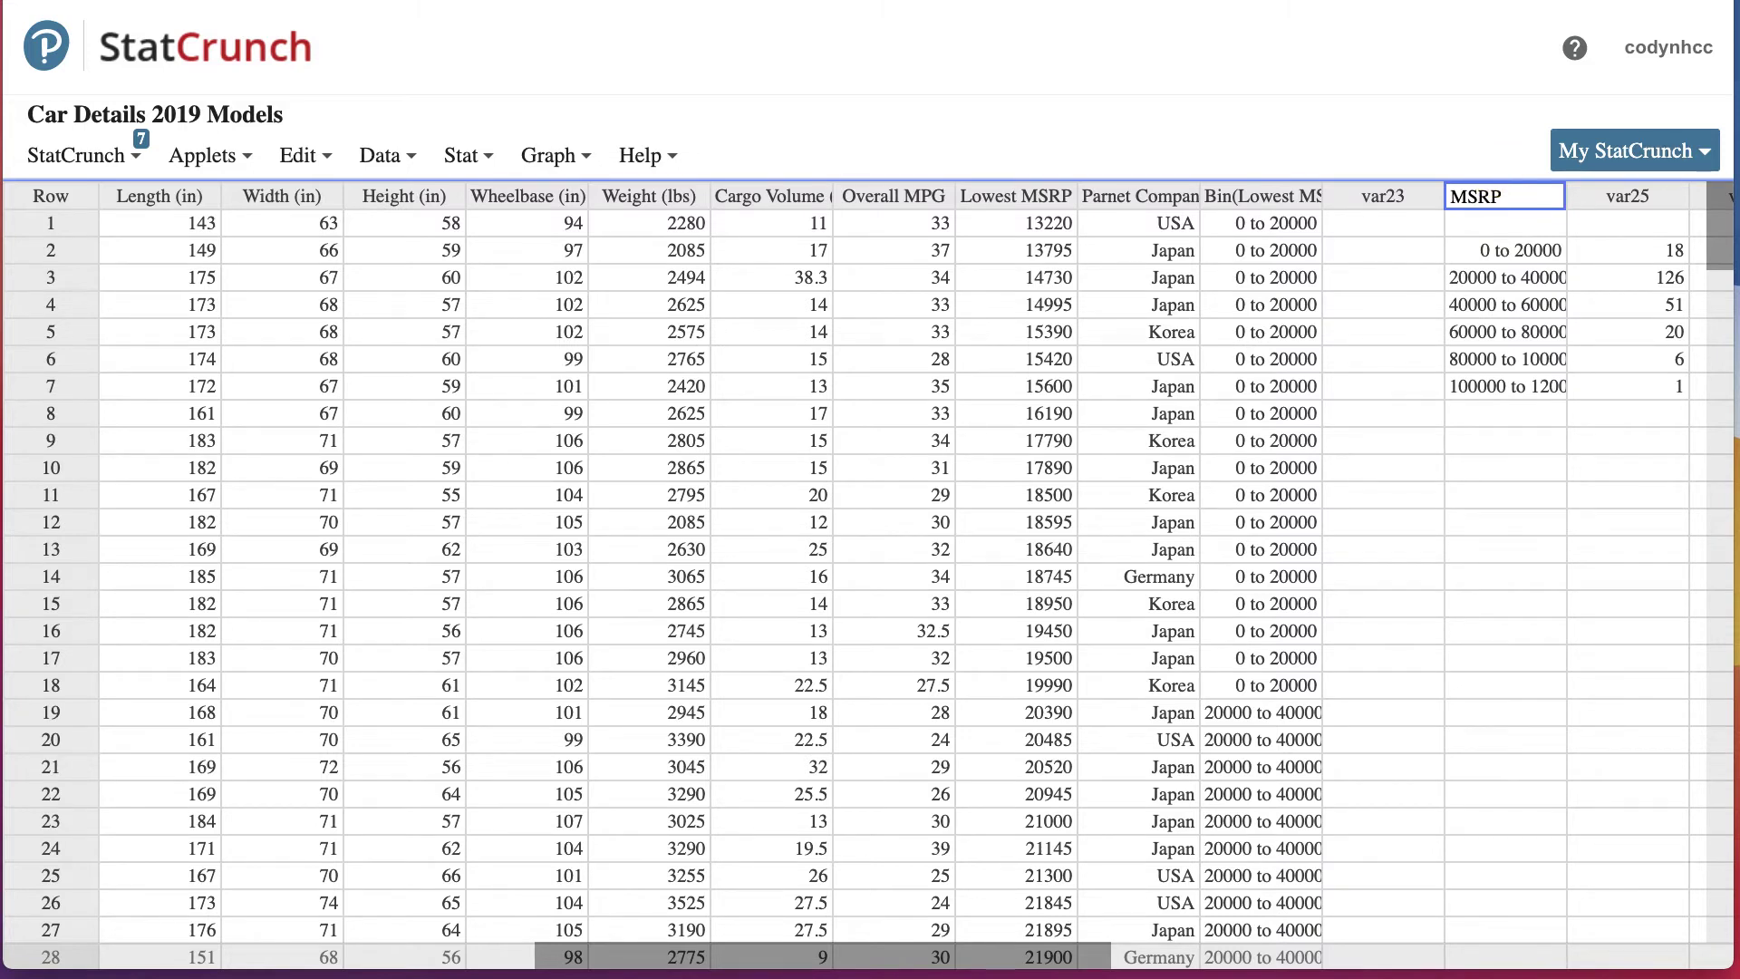
- Name the var25 column 'FREQUENCY' and return to the Word frequency polygon example
left_click(1629, 196)
type("FRE")
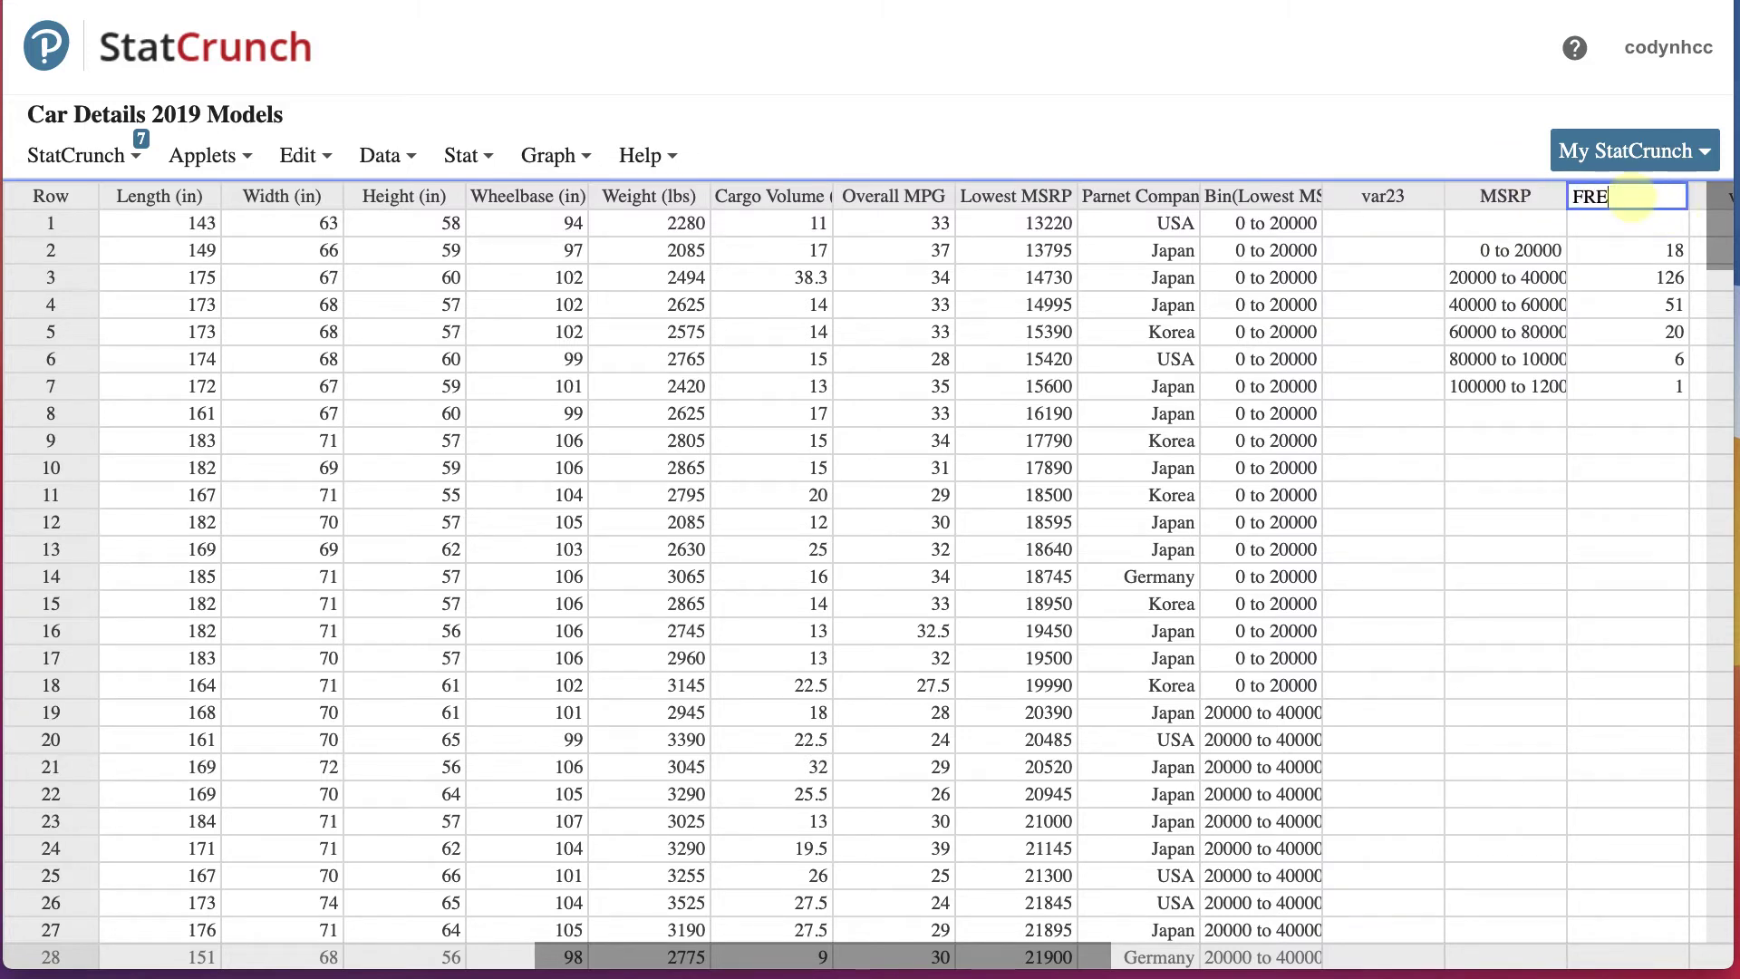
type("QUENCY")
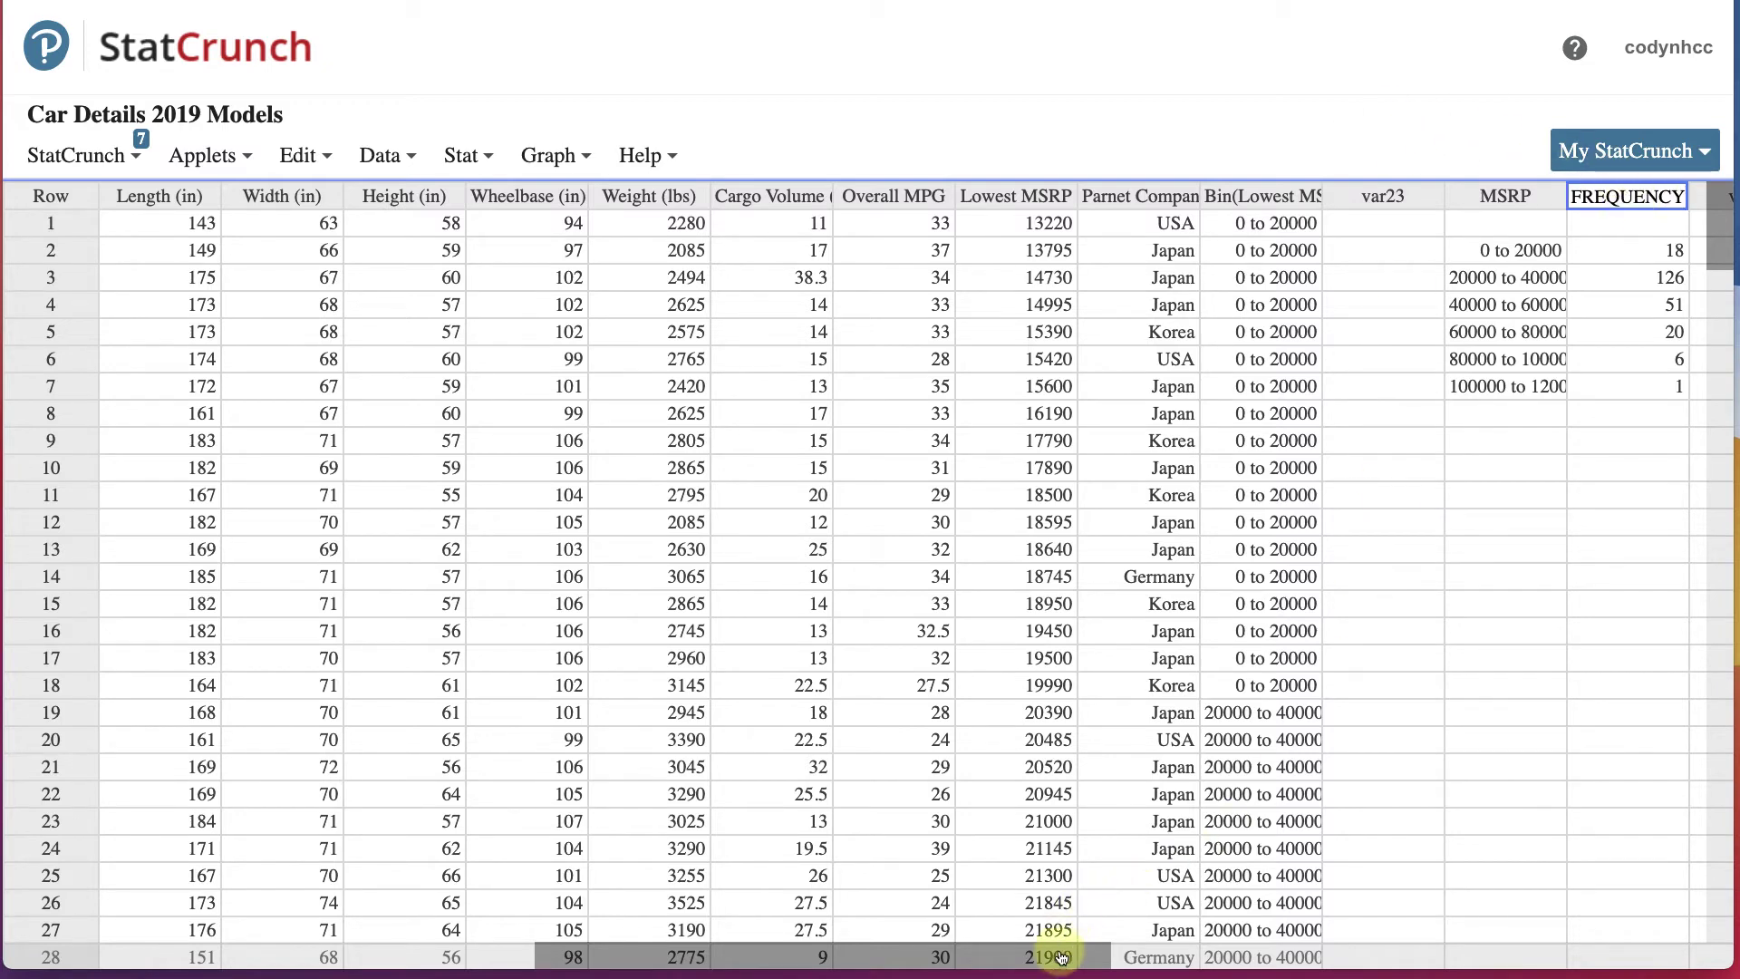
scroll(1243, 952, "right", 5)
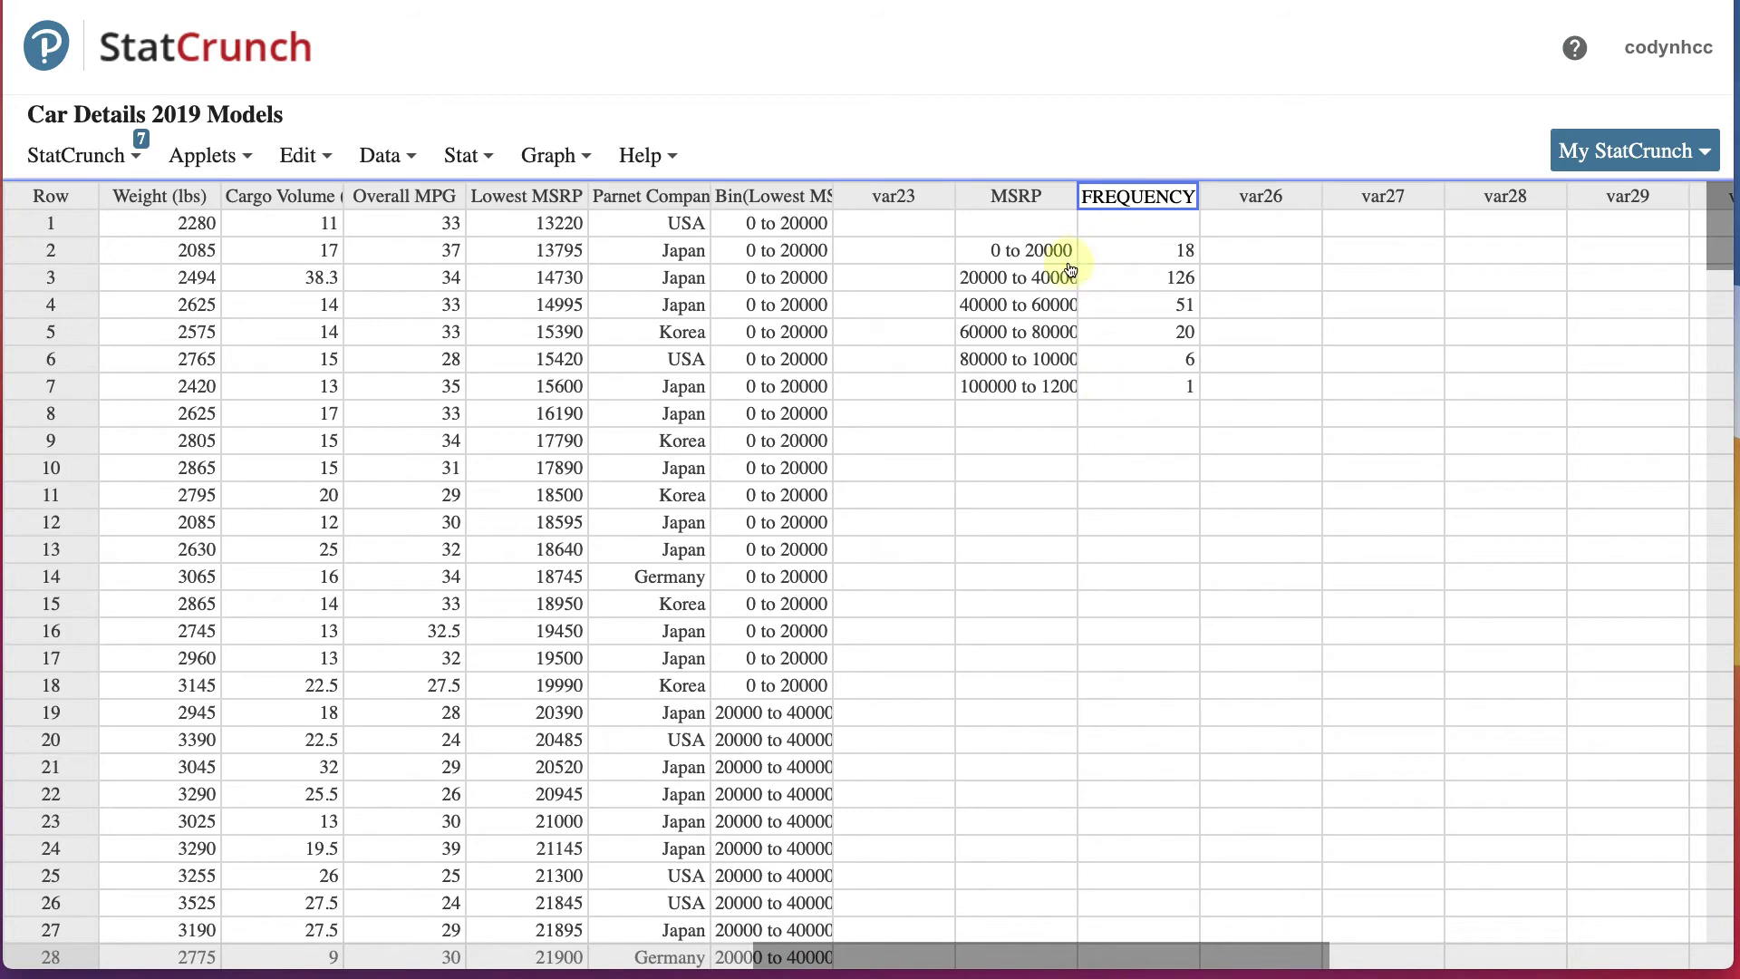
left_click(1032, 412)
key("super+Tab")
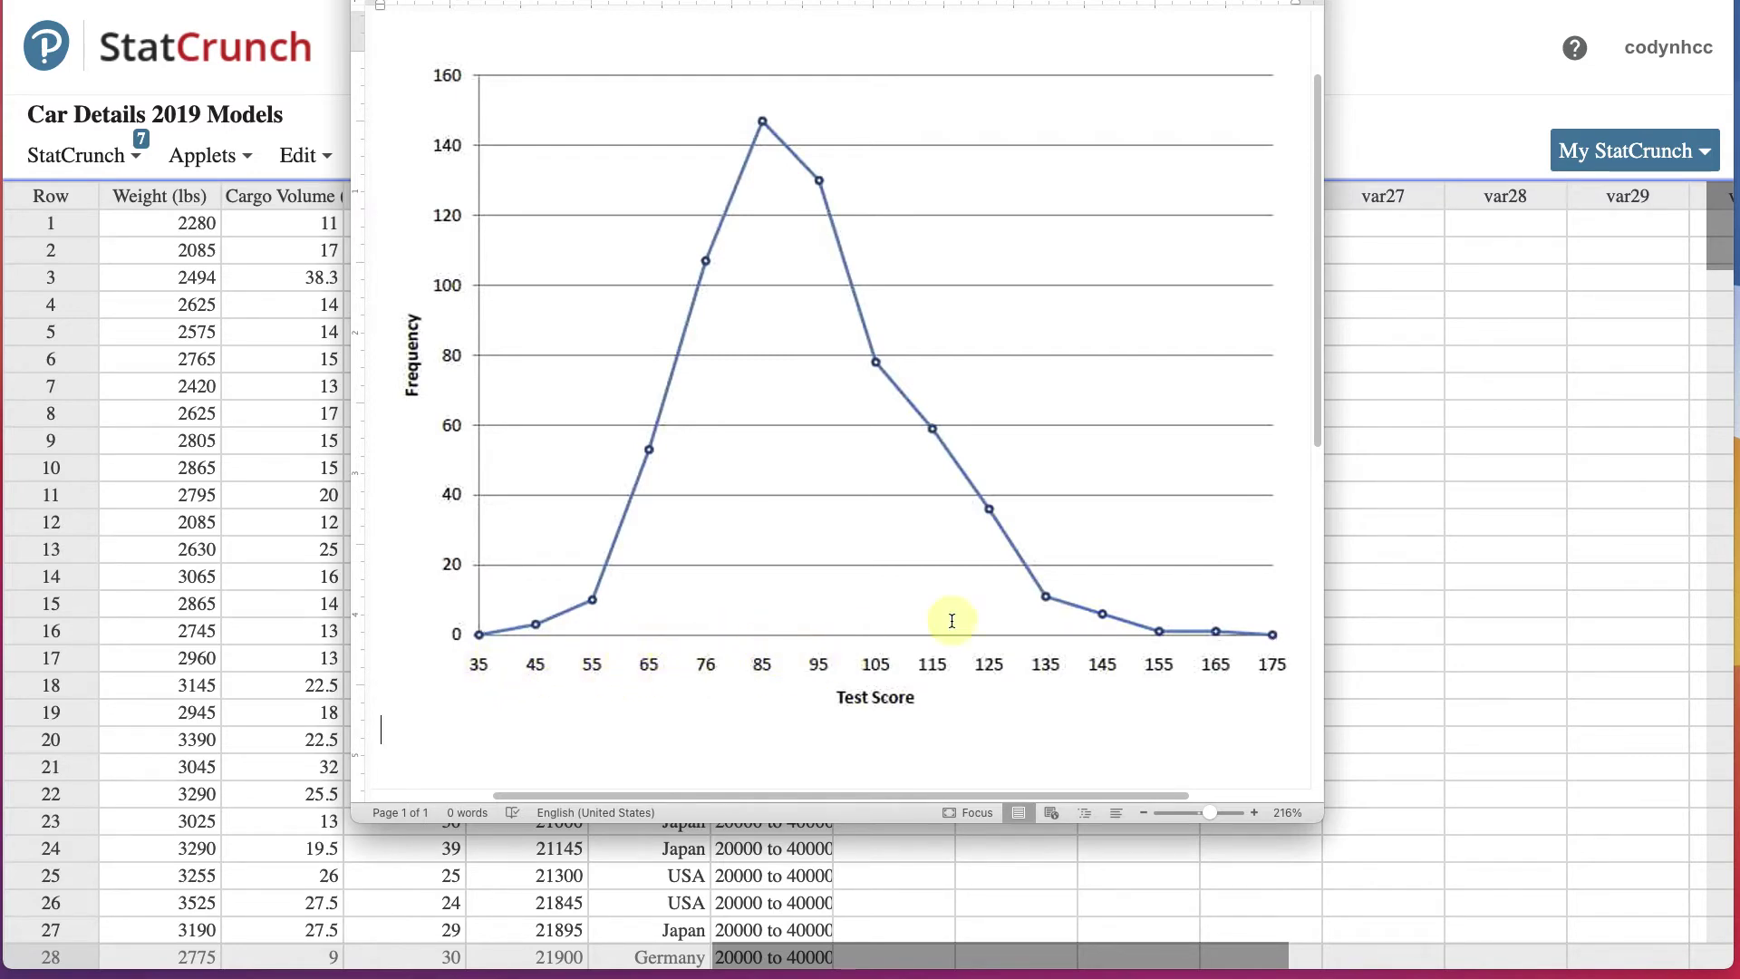
- Bring the StatCrunch sheet with the MSRP and FREQUENCY columns back in front of Word
left_click(1623, 504)
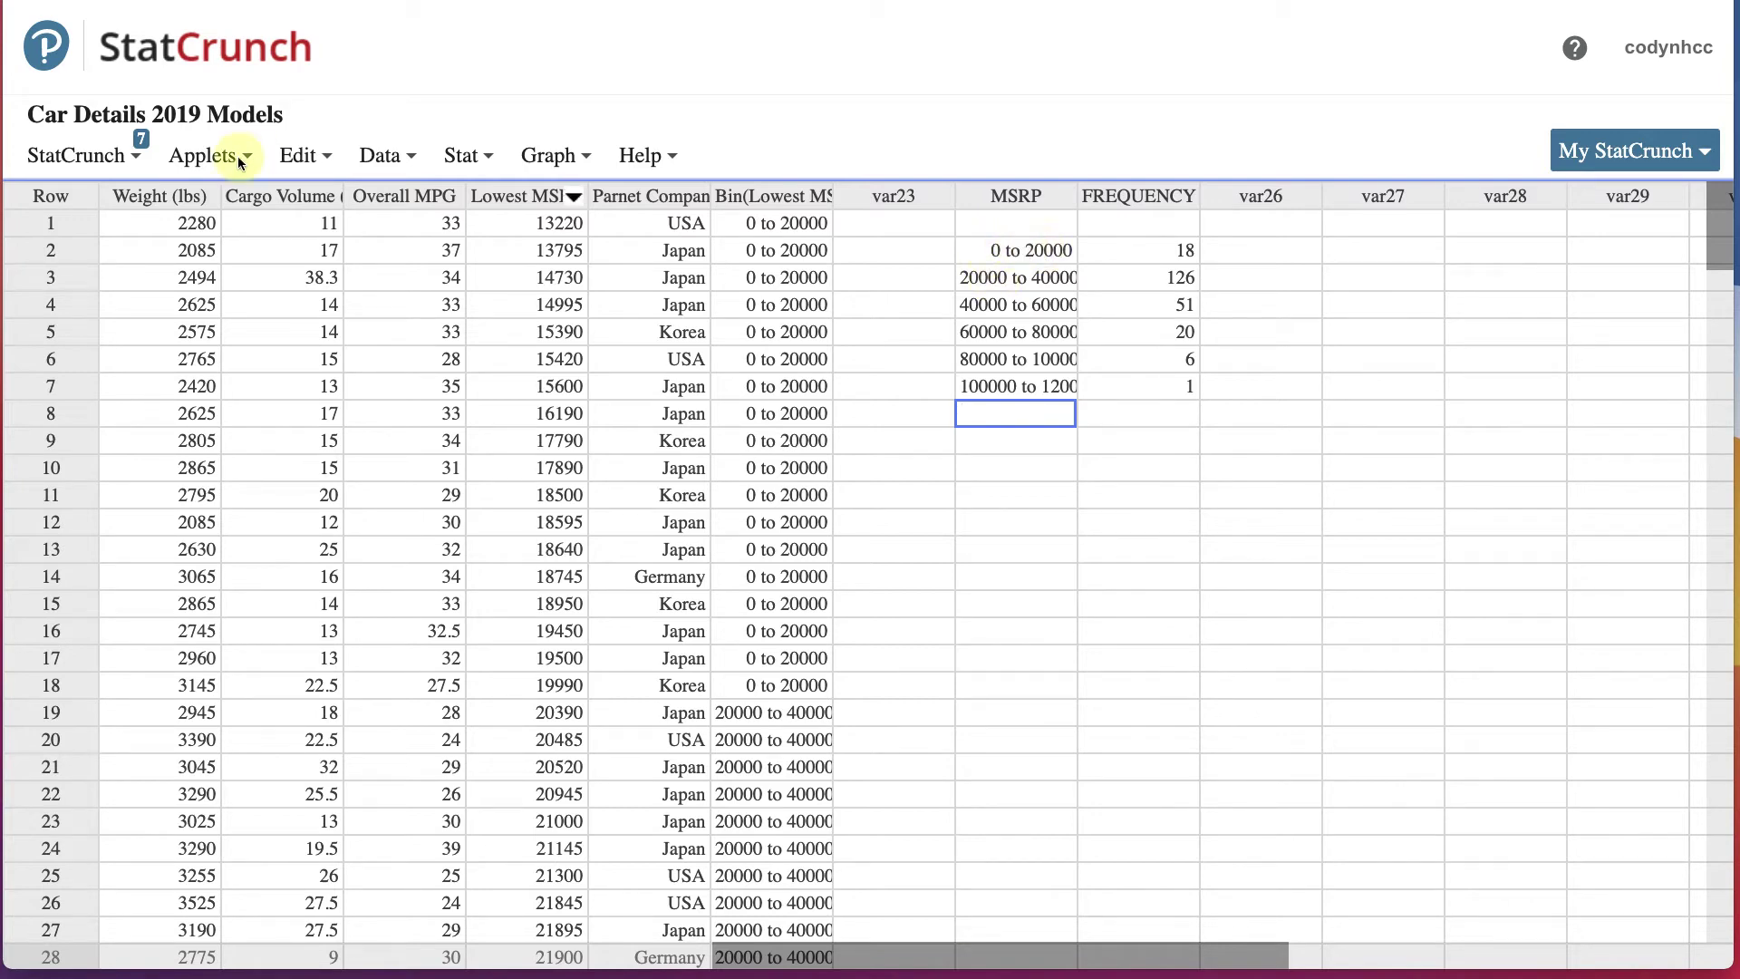
- On the TI-84 emulator, compute (0+20000)/2 to get the 10000 class midpoint
key("super+Tab")
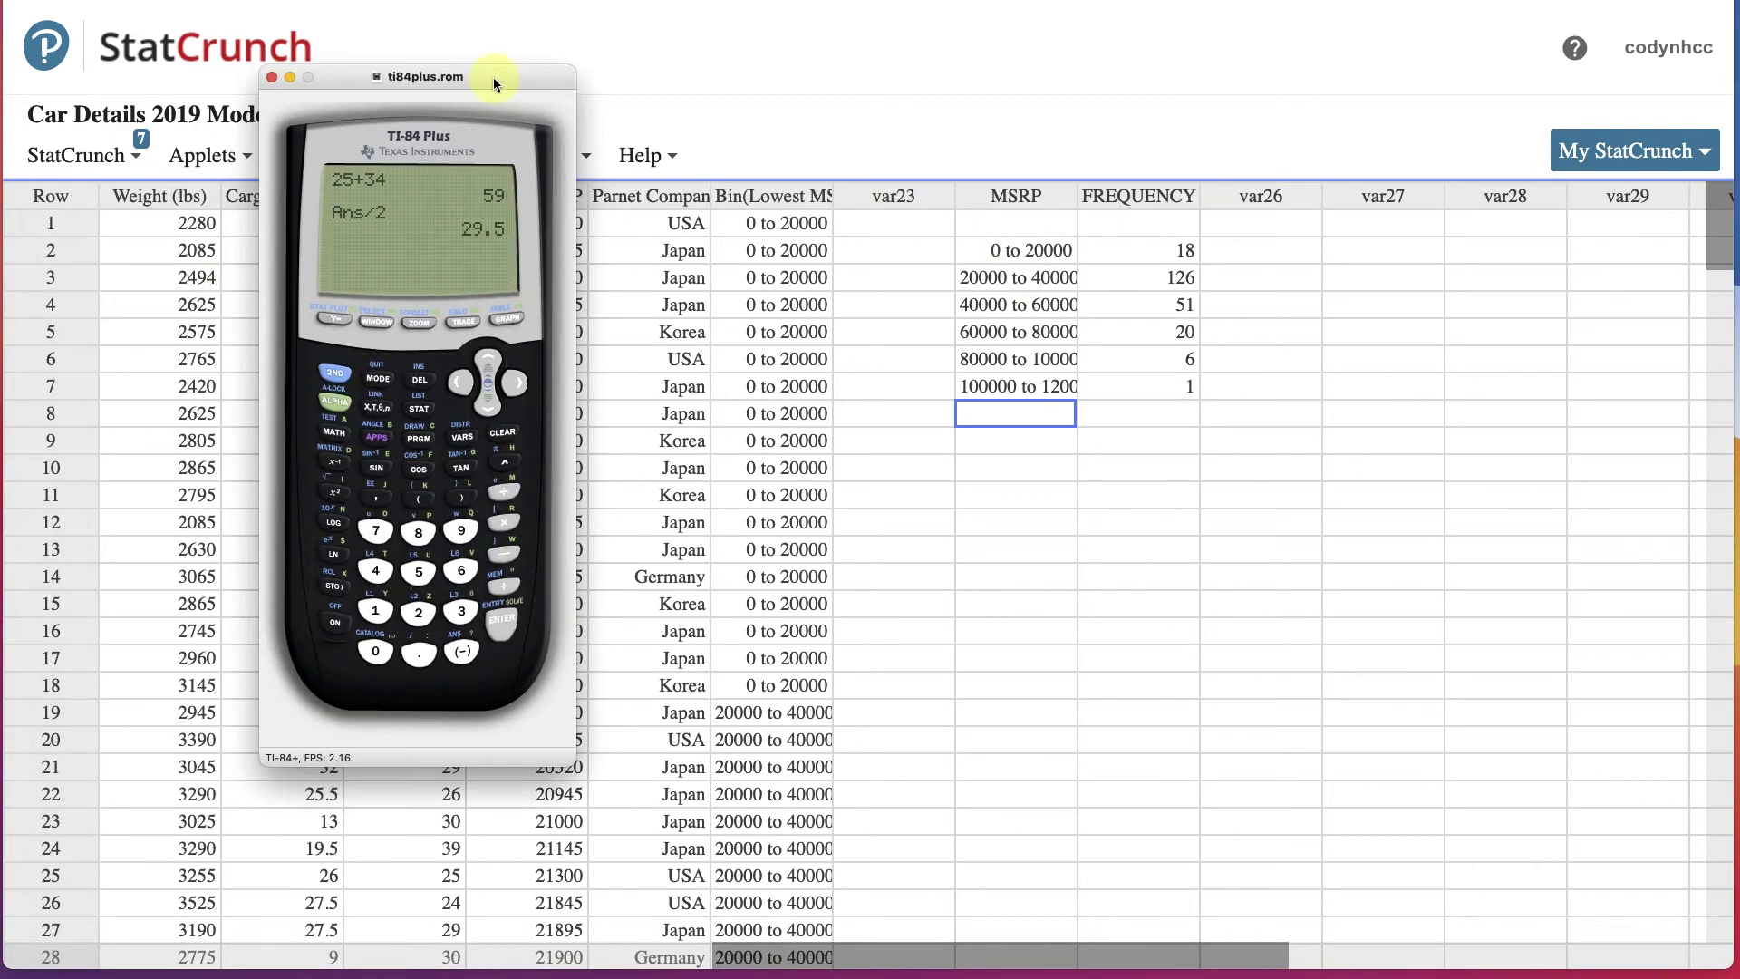
left_click(375, 651)
left_click(504, 584)
left_click(436, 618)
left_click(379, 649)
left_click(377, 650)
left_click(377, 649)
left_click(377, 650)
left_click(501, 629)
left_click(504, 494)
left_click(419, 611)
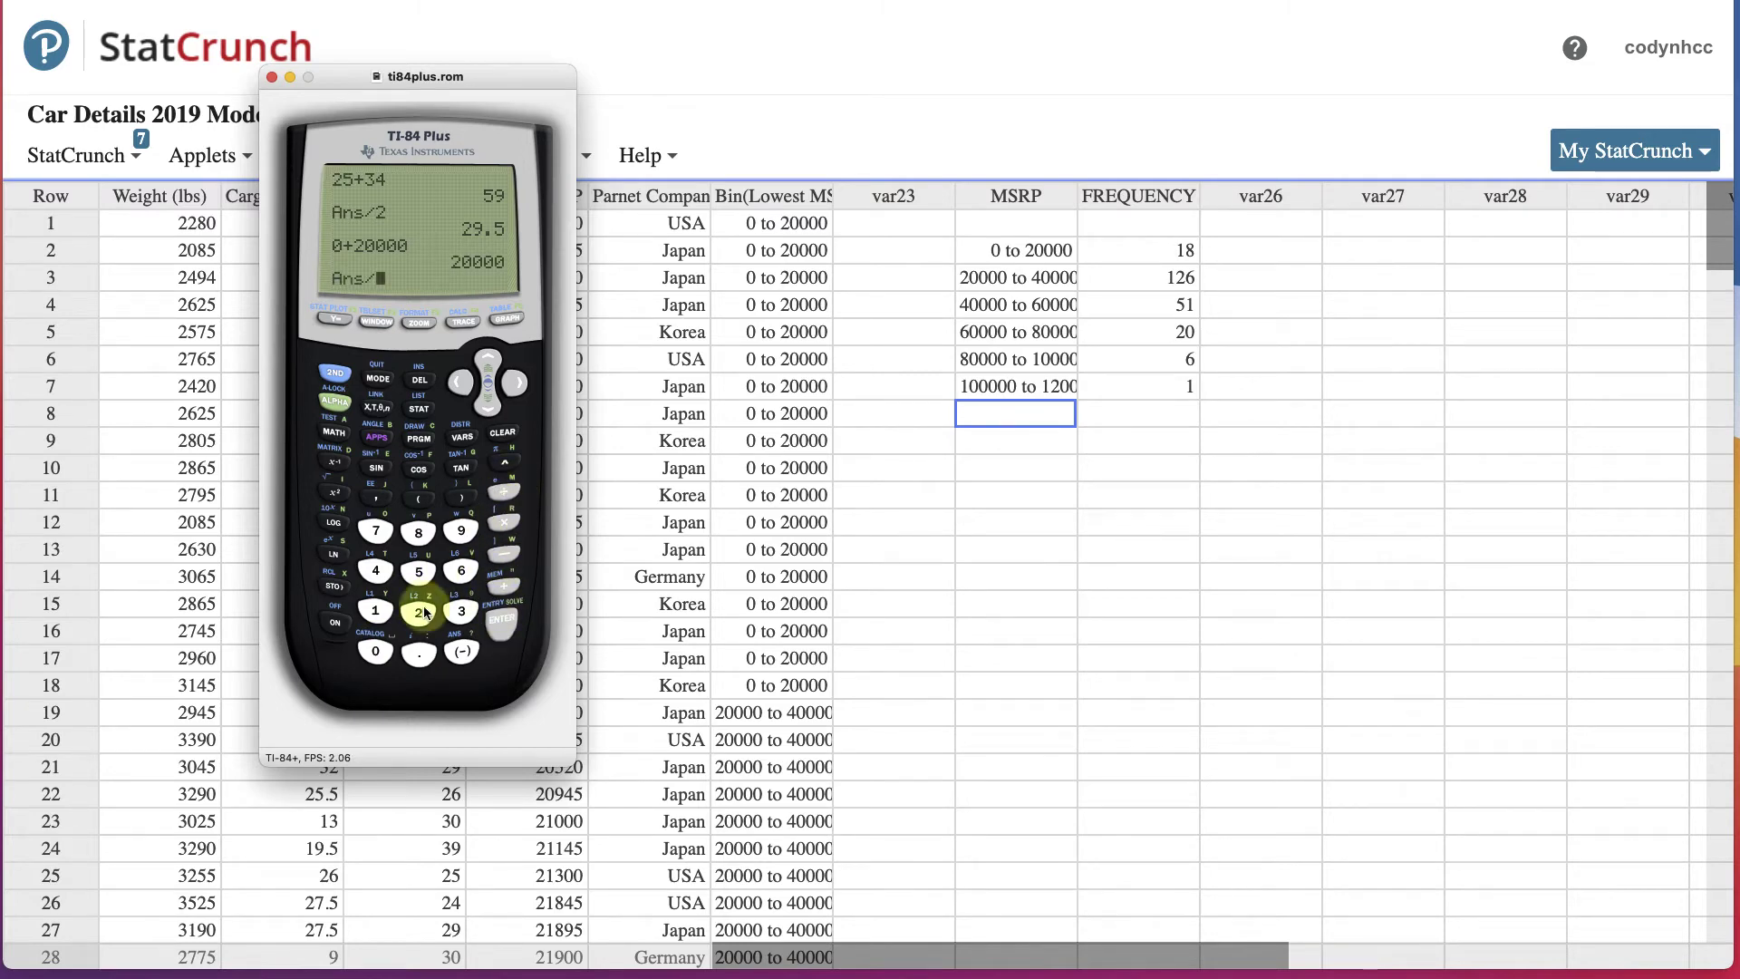
left_click(501, 622)
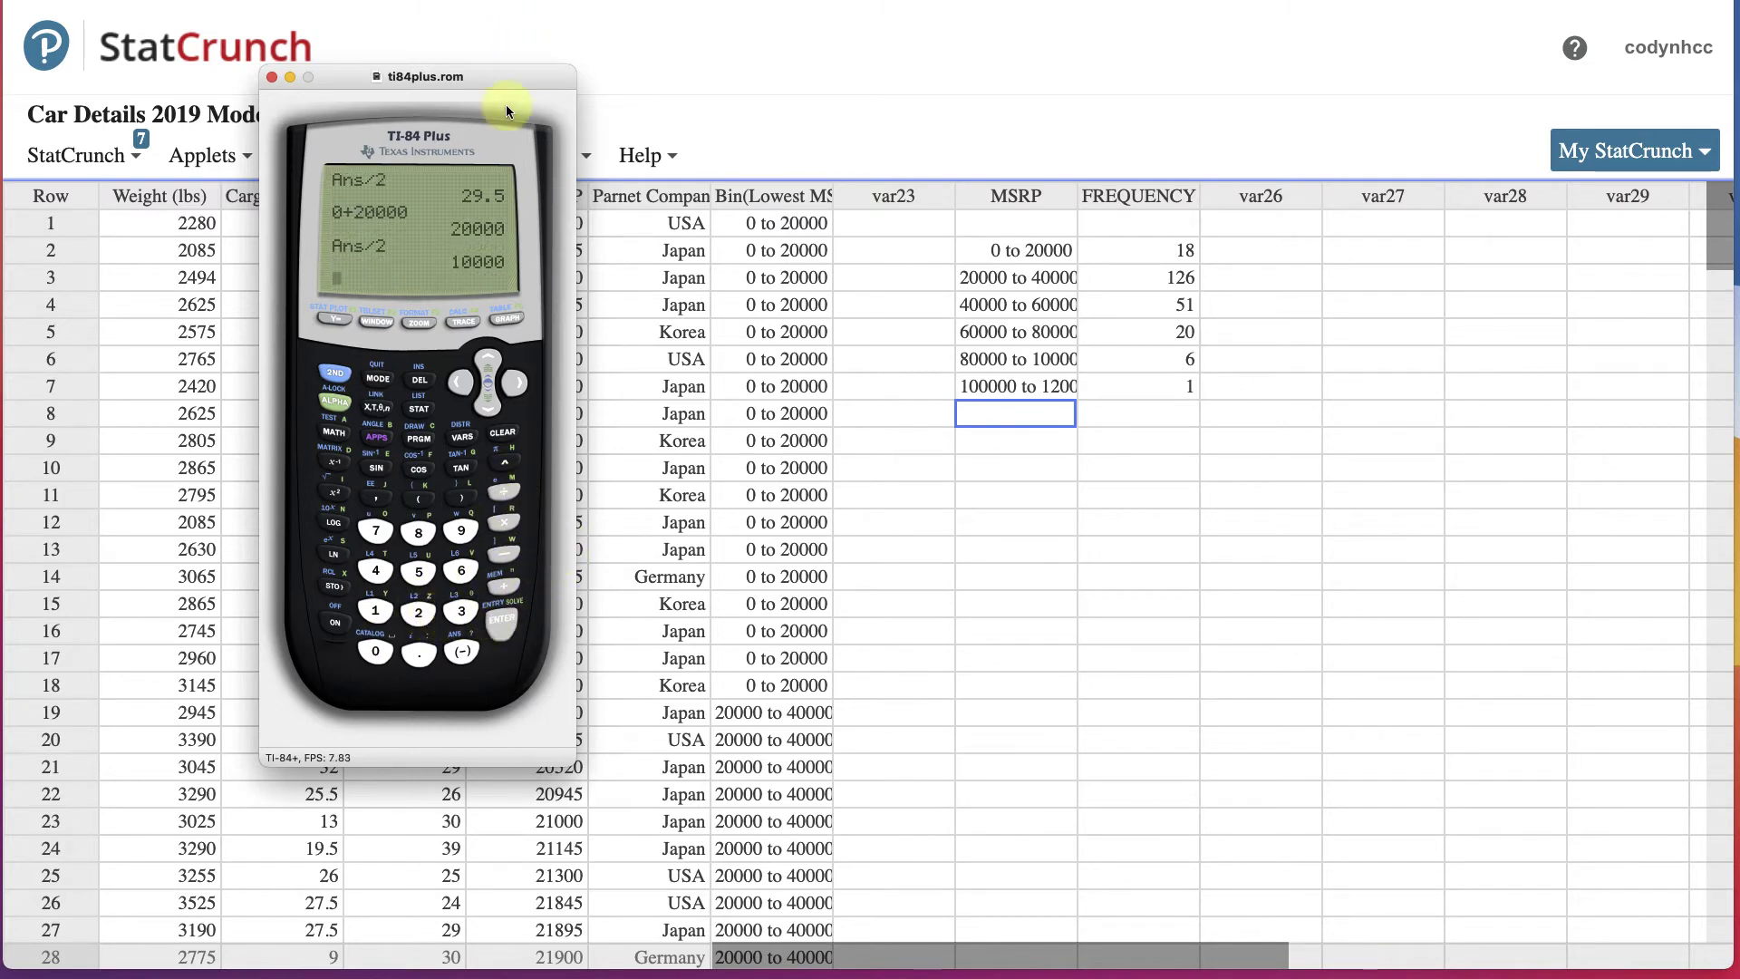
key("super+q")
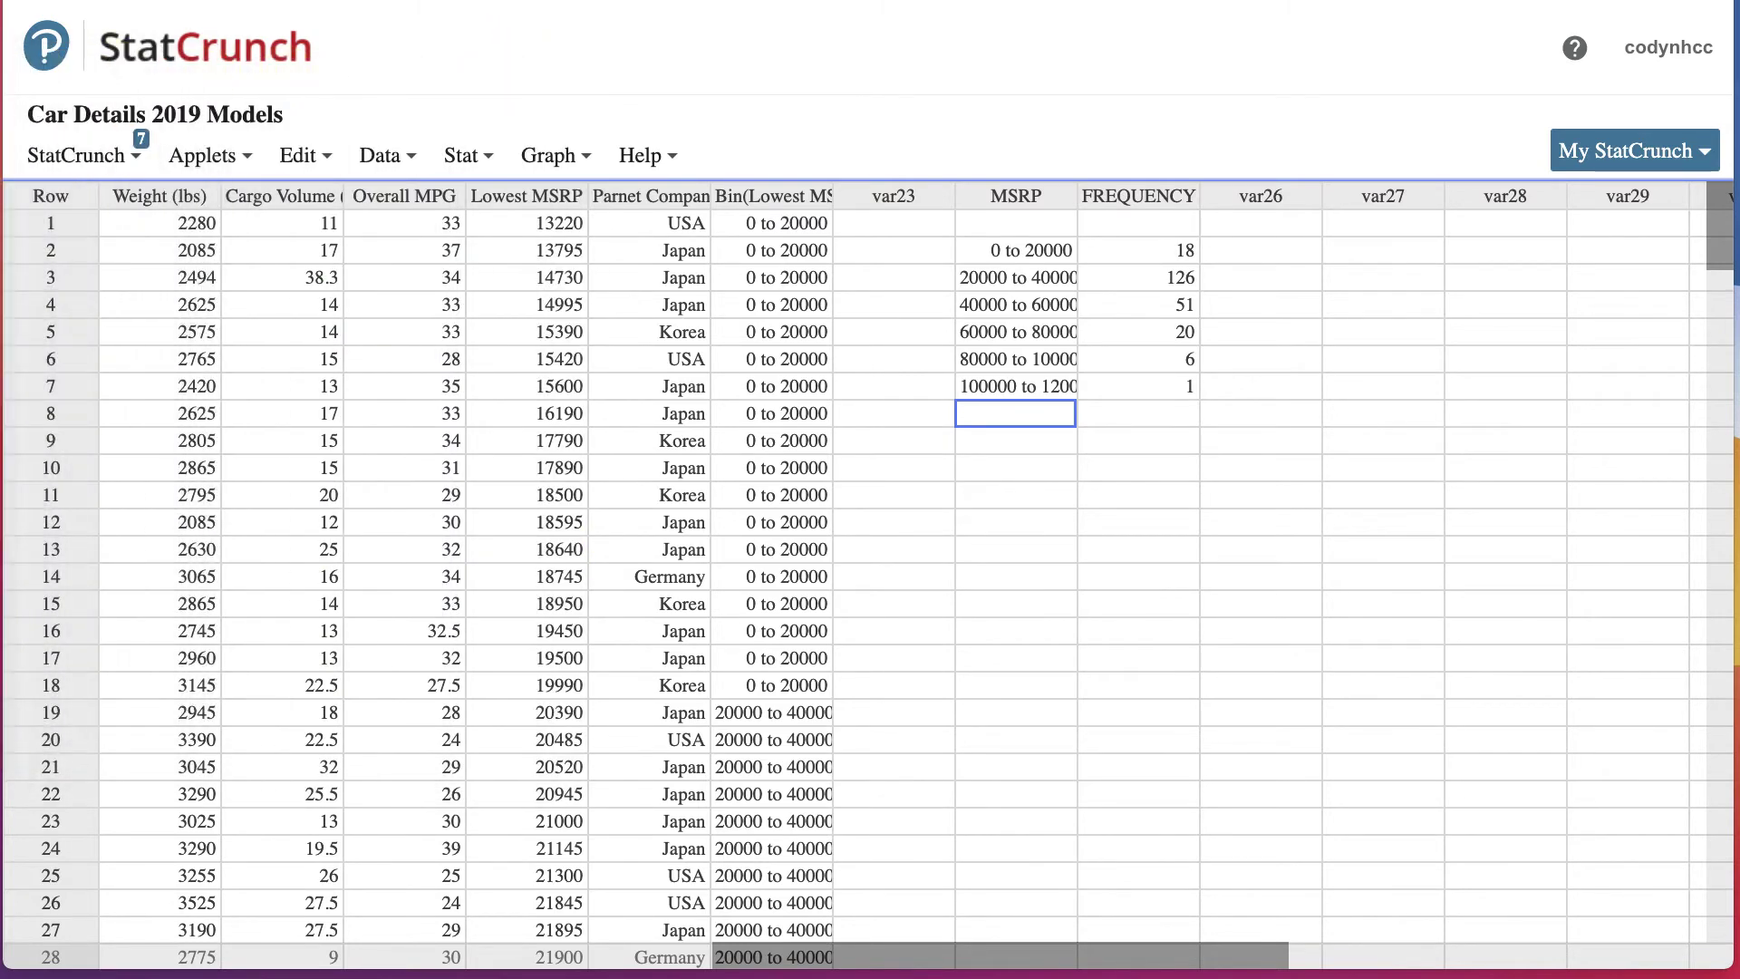
- Replace the first three MSRP class ranges with midpoints 10000, 30000 and 50000
left_click(1014, 252)
key("shift+Home")
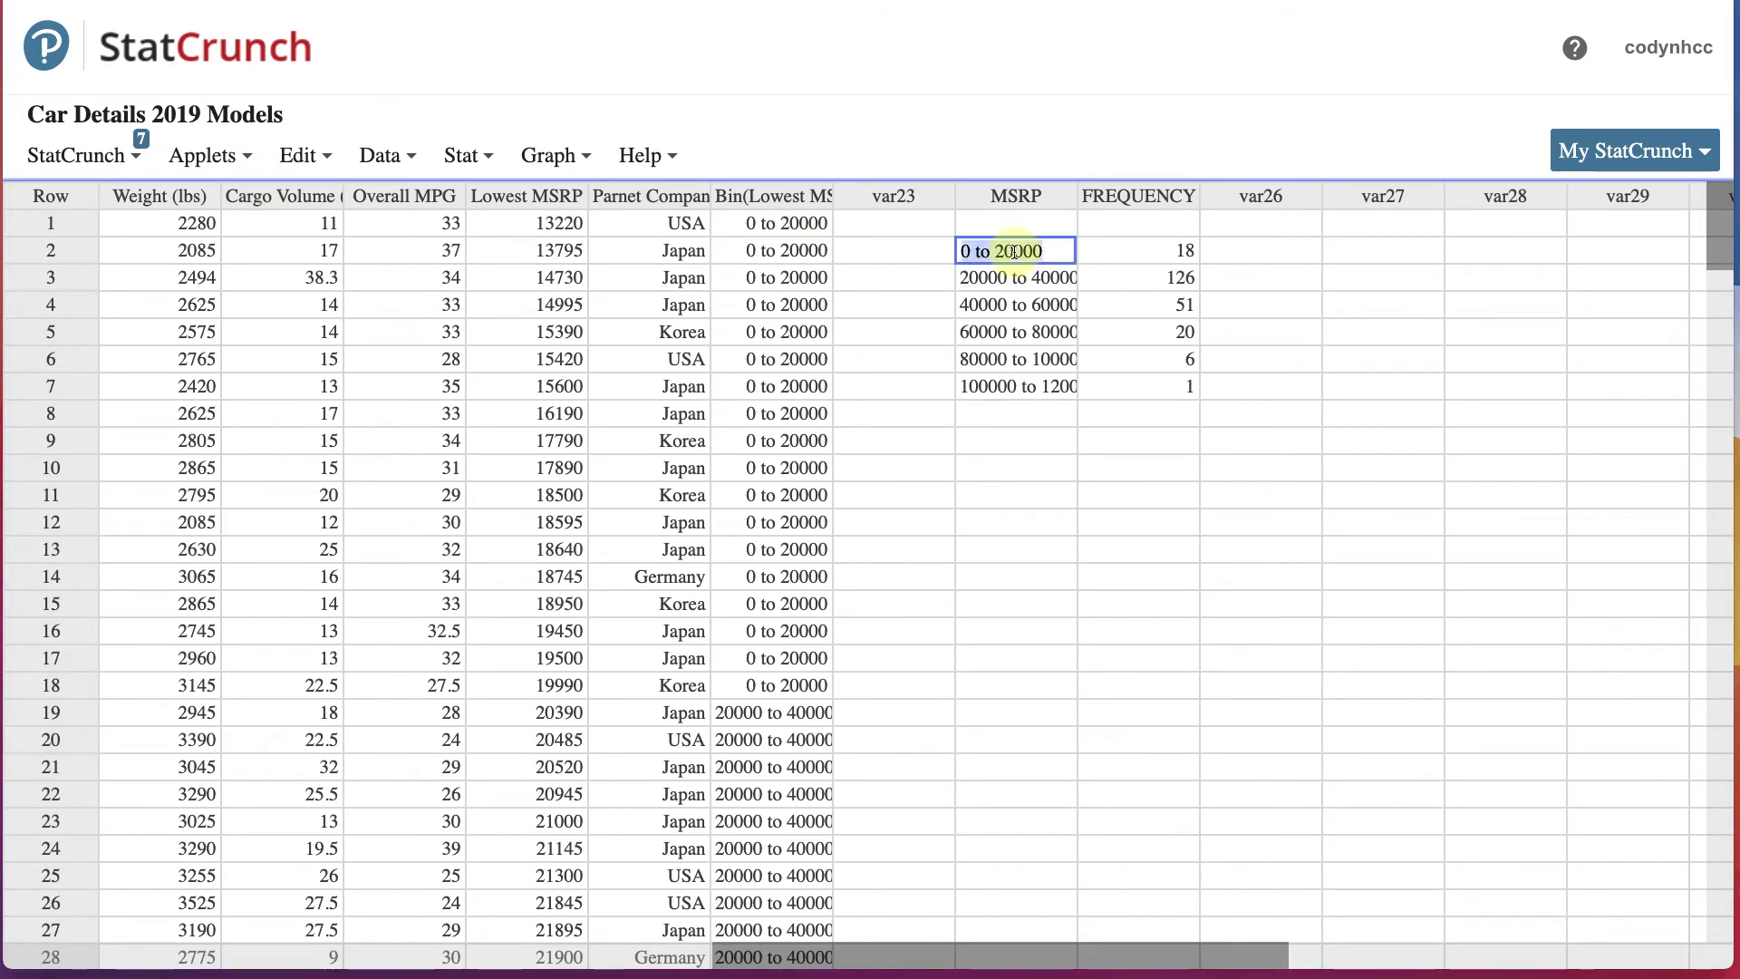
type("10")
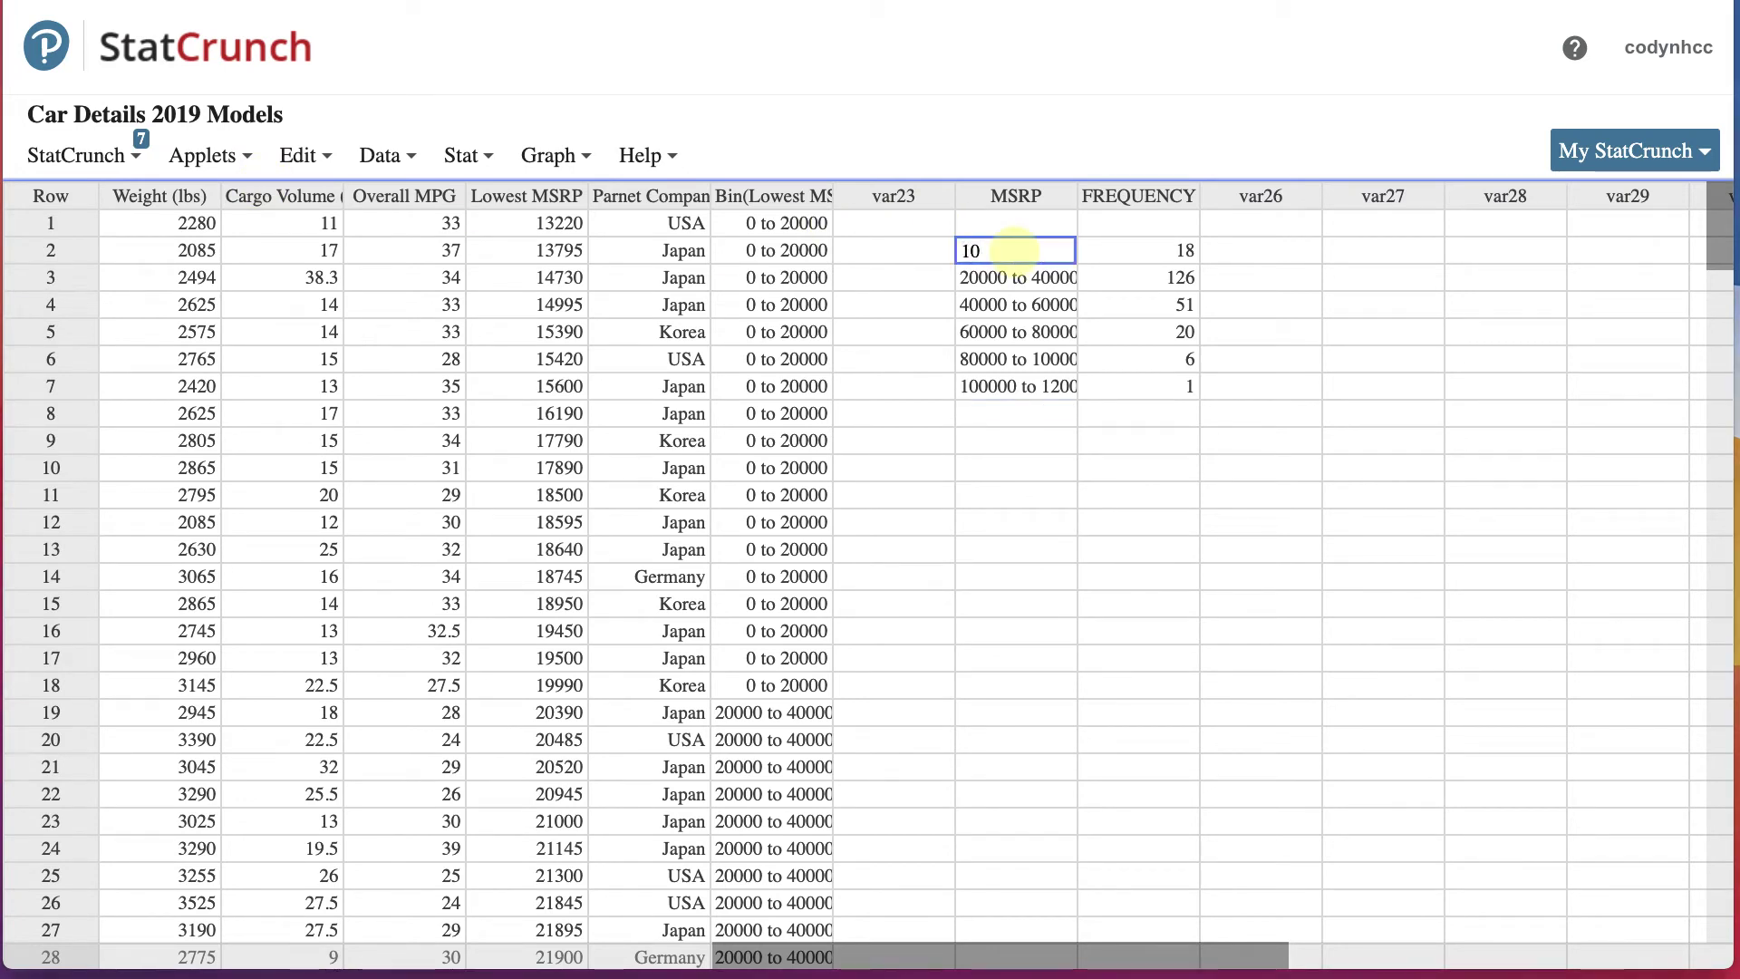
key("Return")
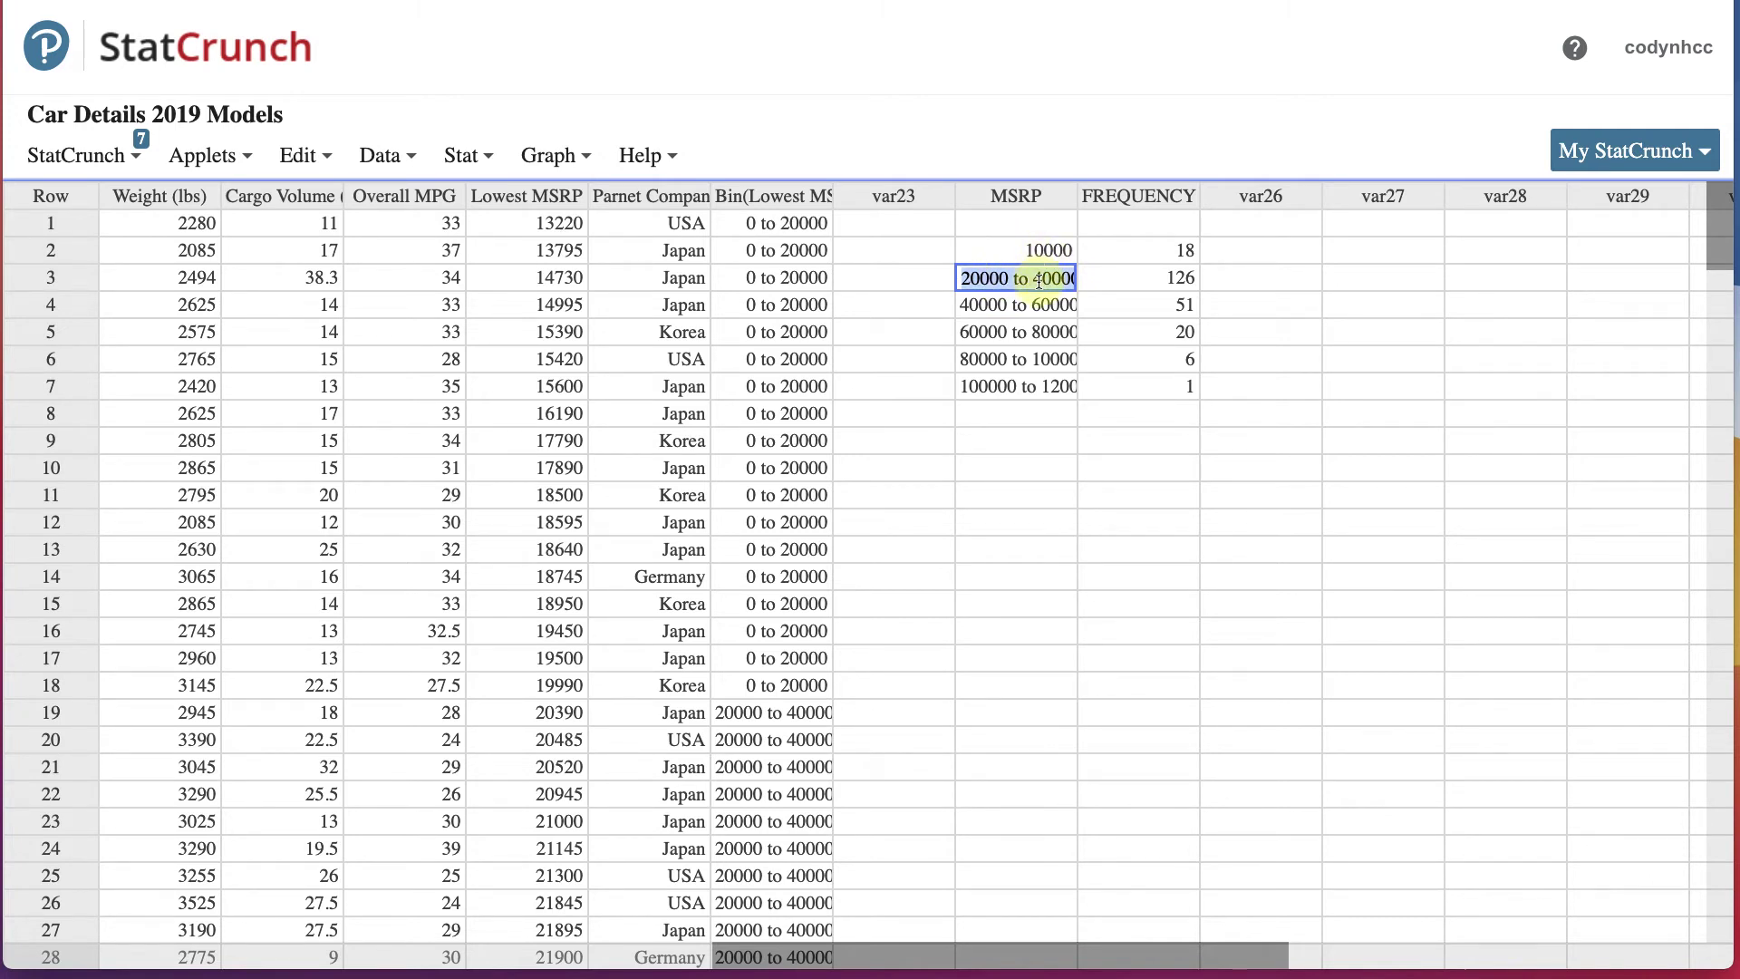
type("30")
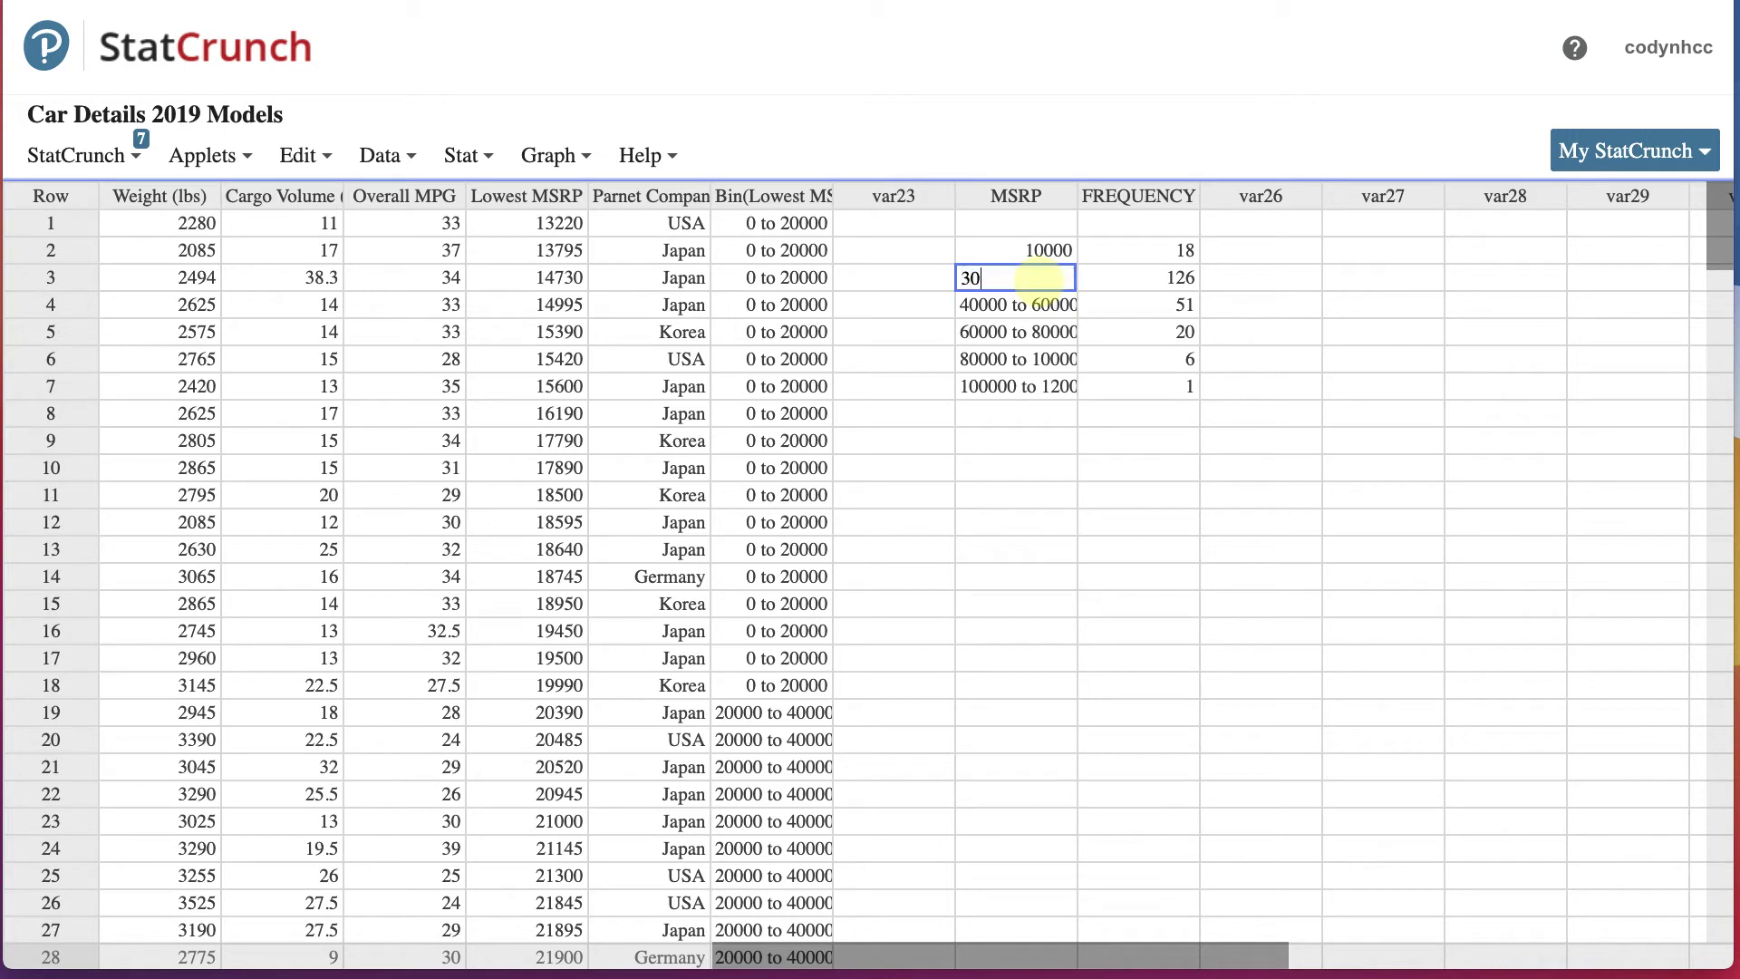
type("000")
key("Return")
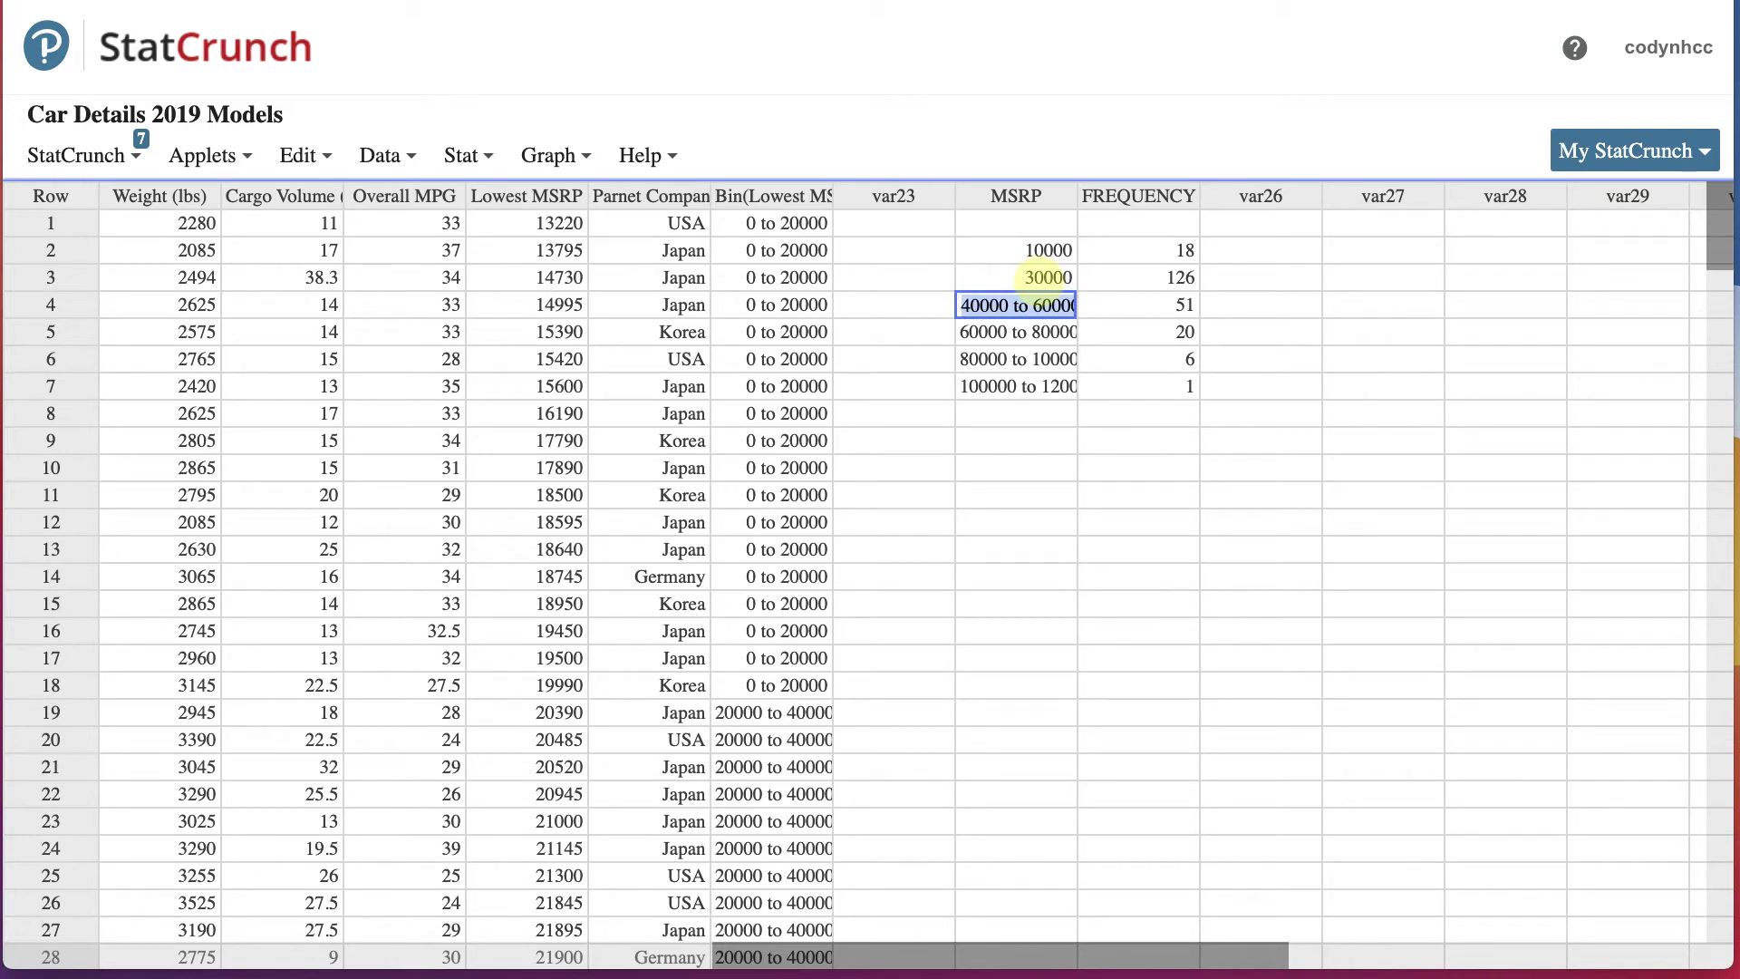
type("50000")
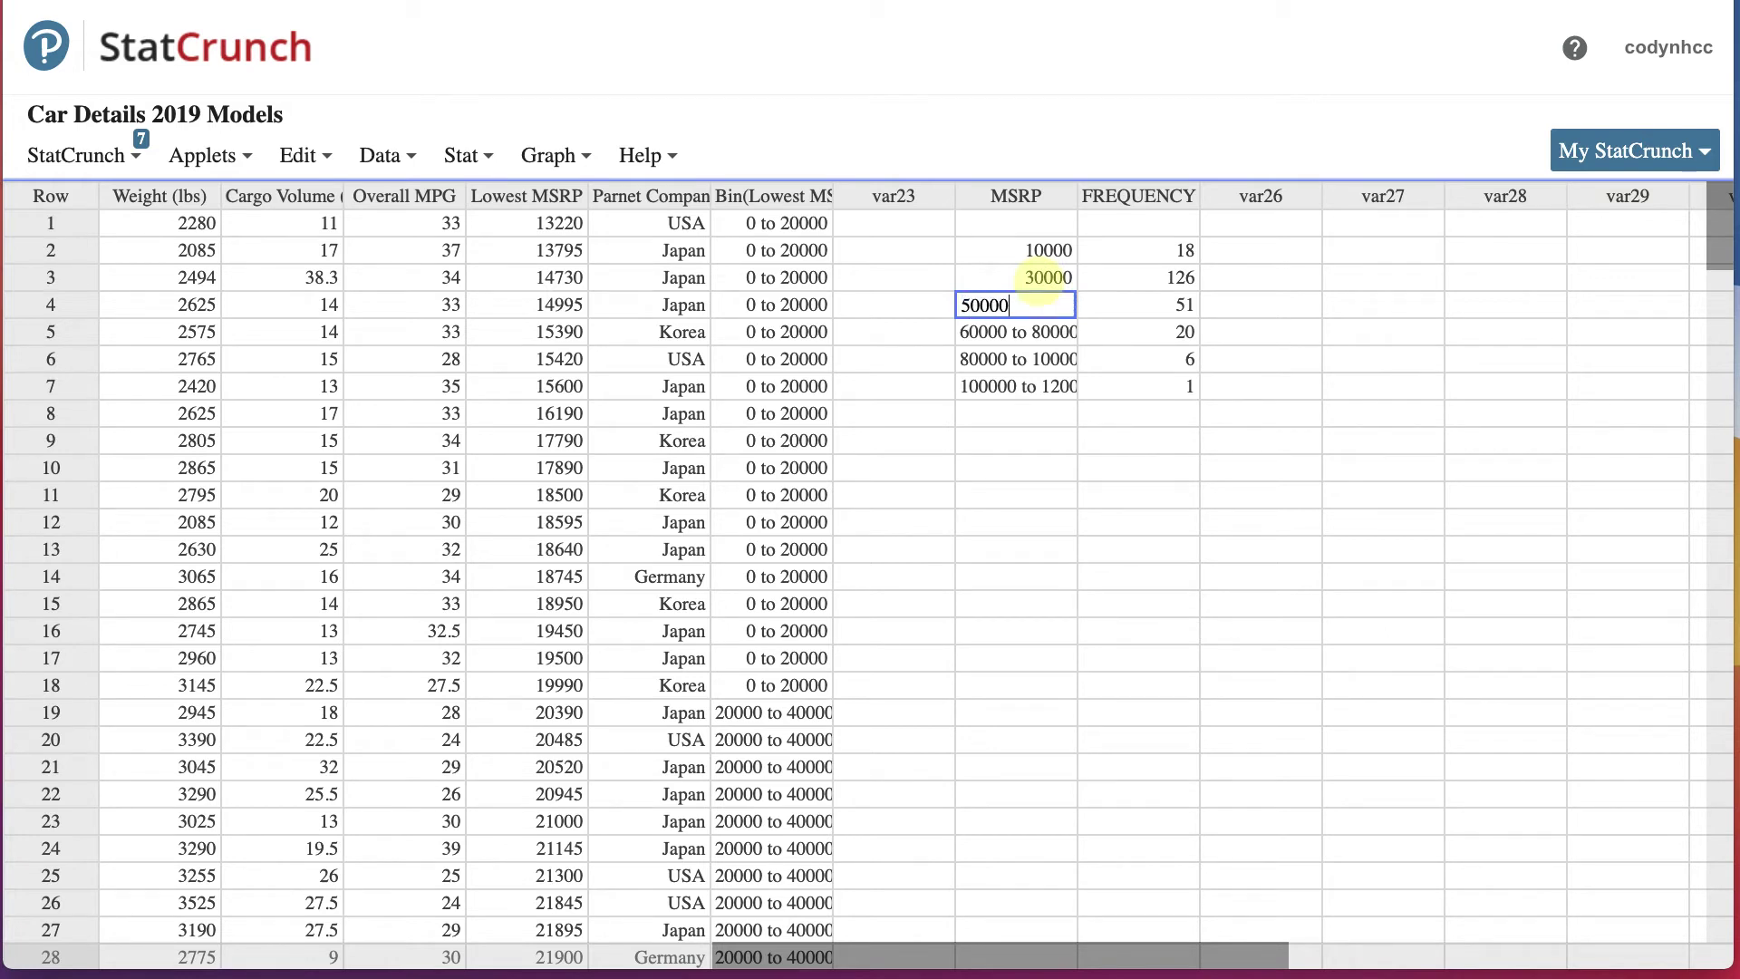
key("Return")
- Enter midpoints 70000, 90000 and 110000 in the remaining MSRP rows
type("7")
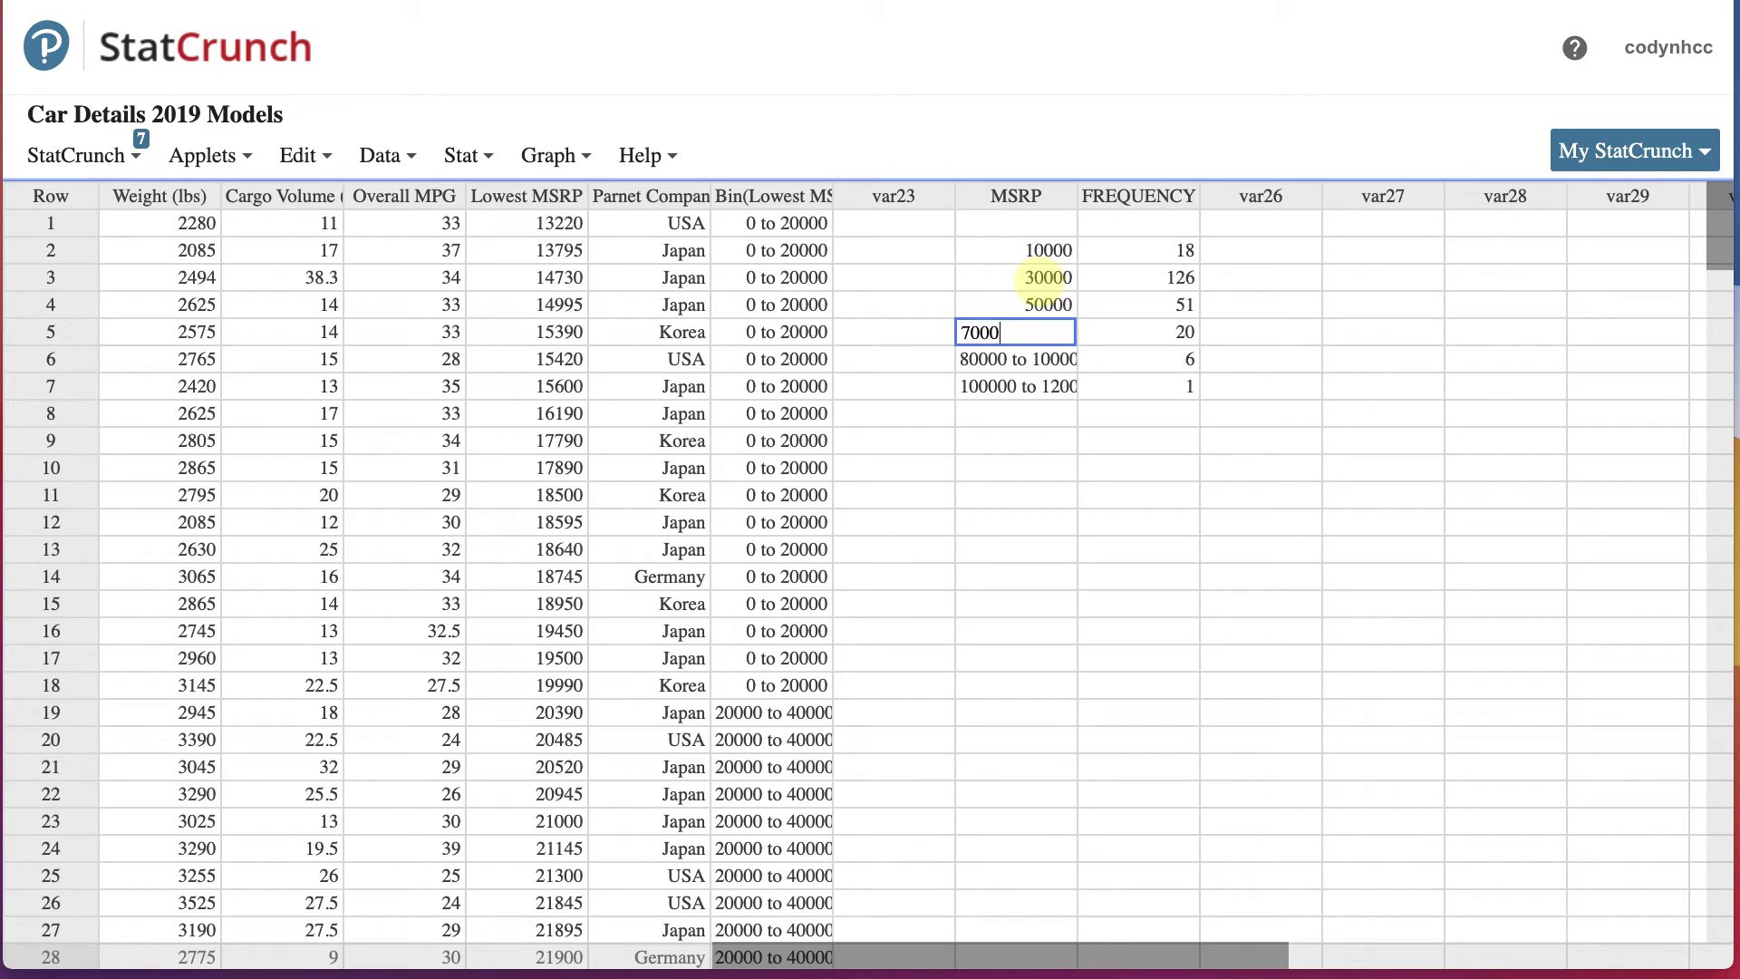
key("Return")
type("90")
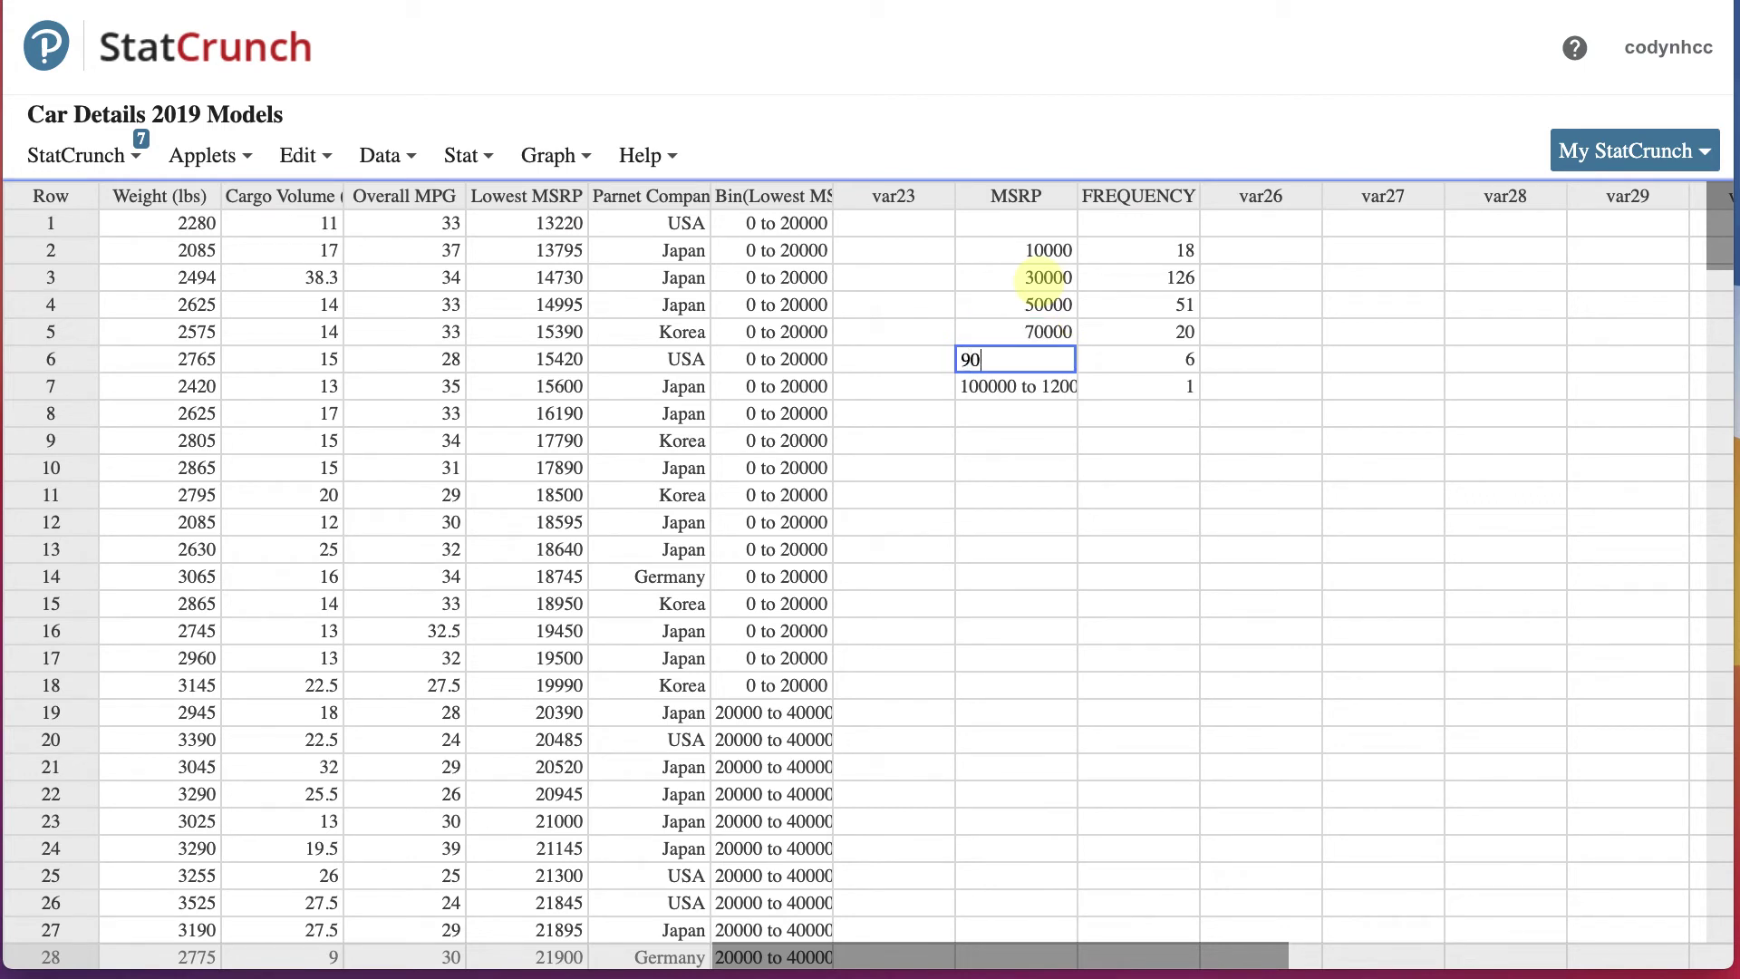
key("Return")
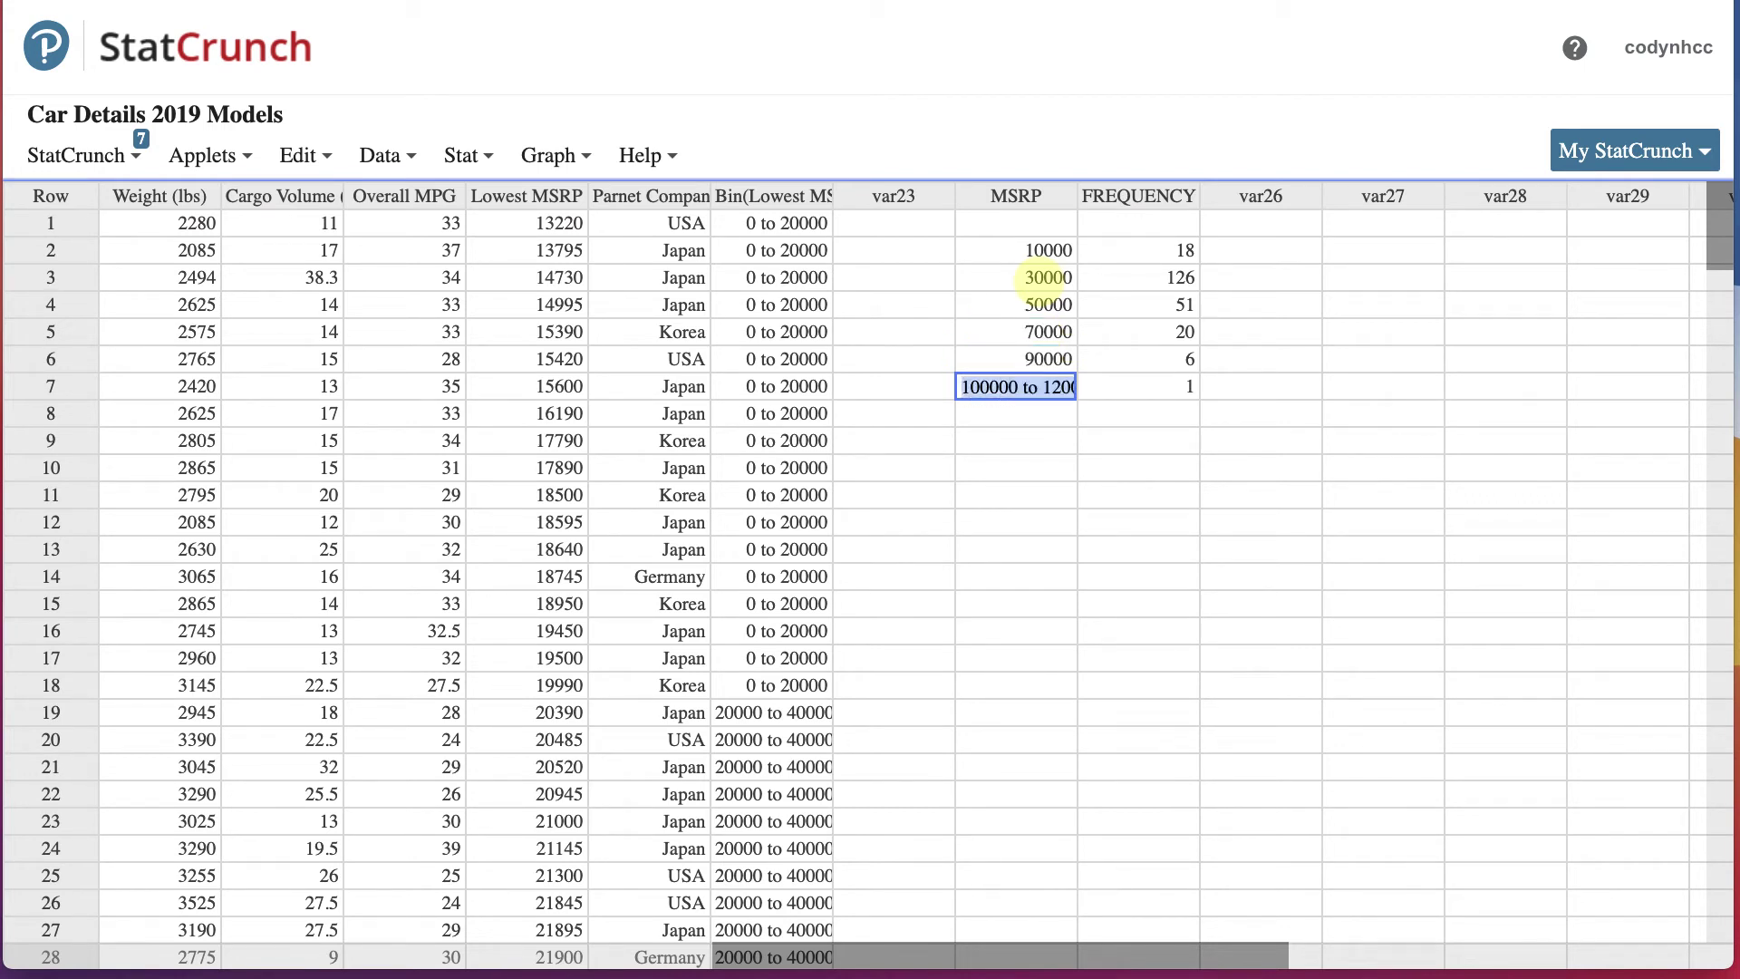
type("11000")
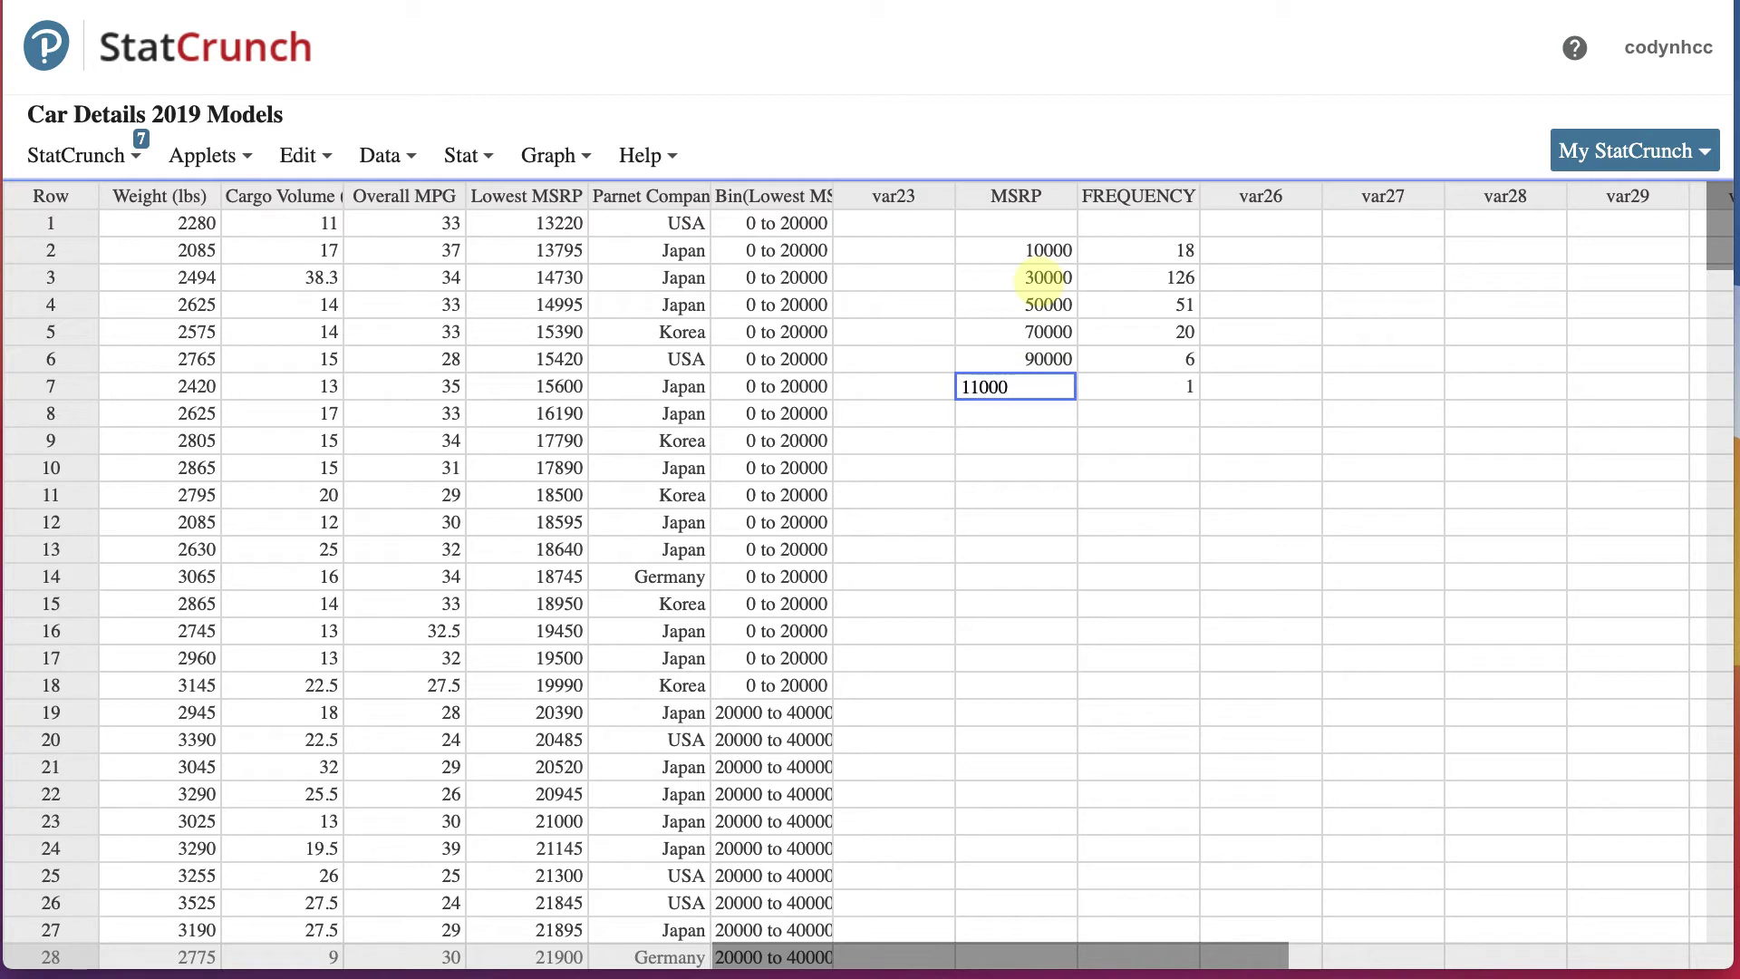
key("Return")
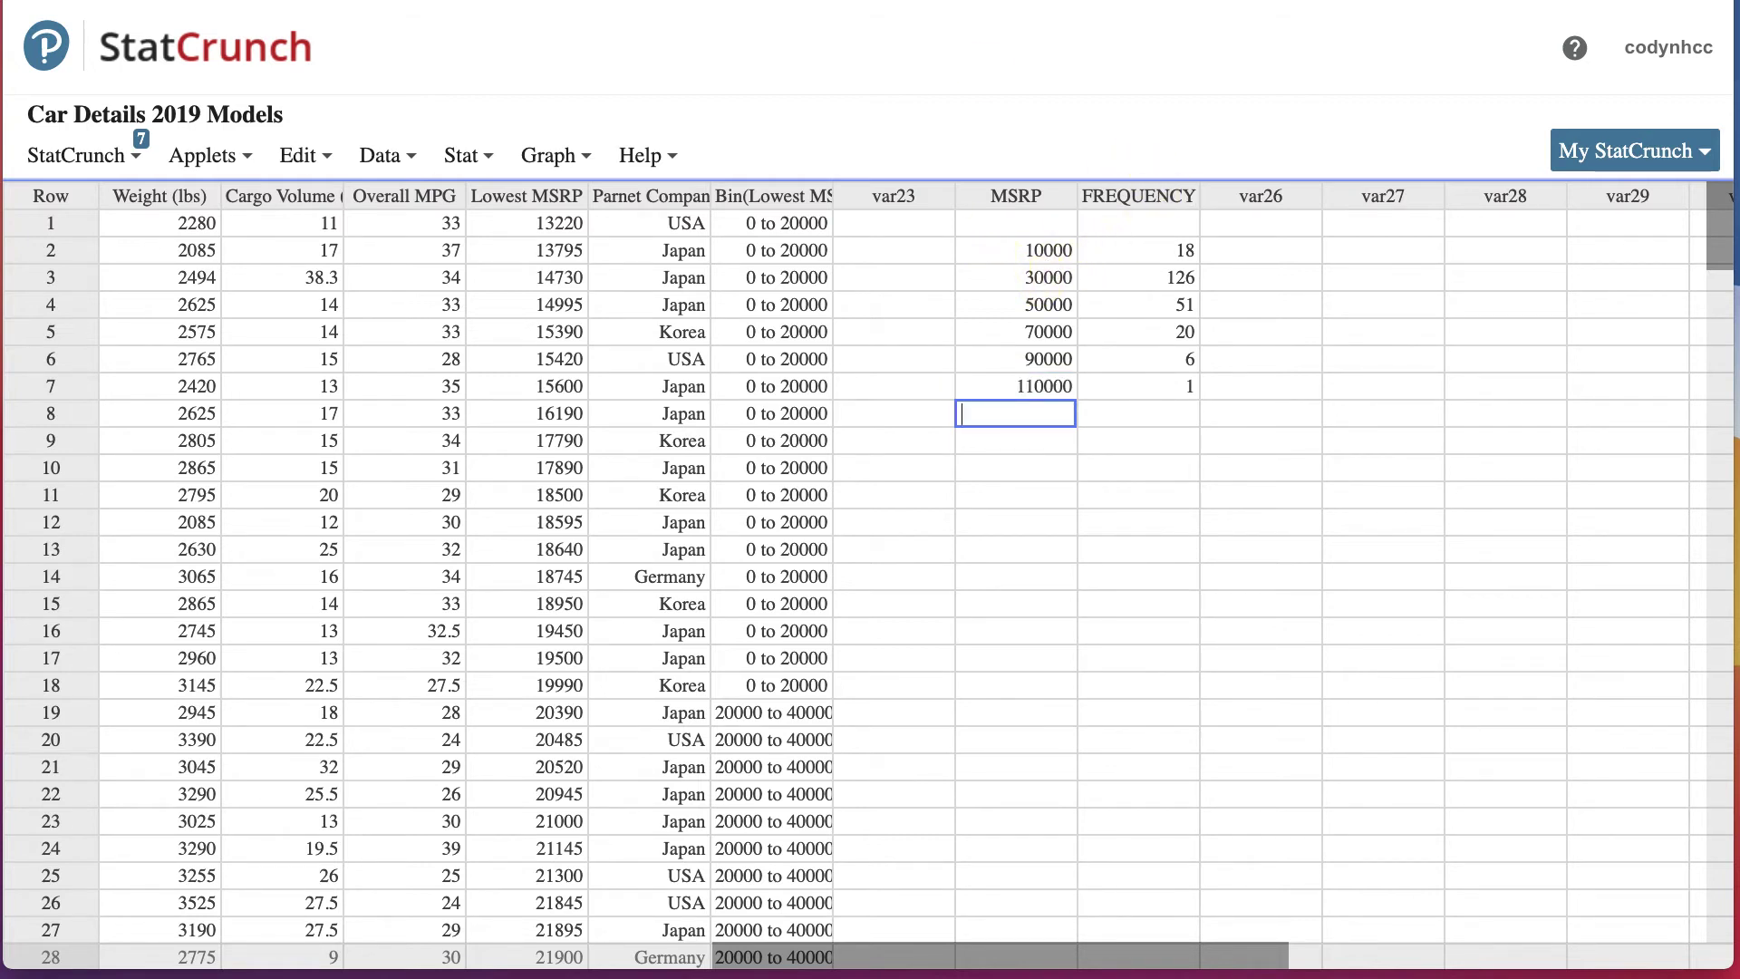
key("super+Tab")
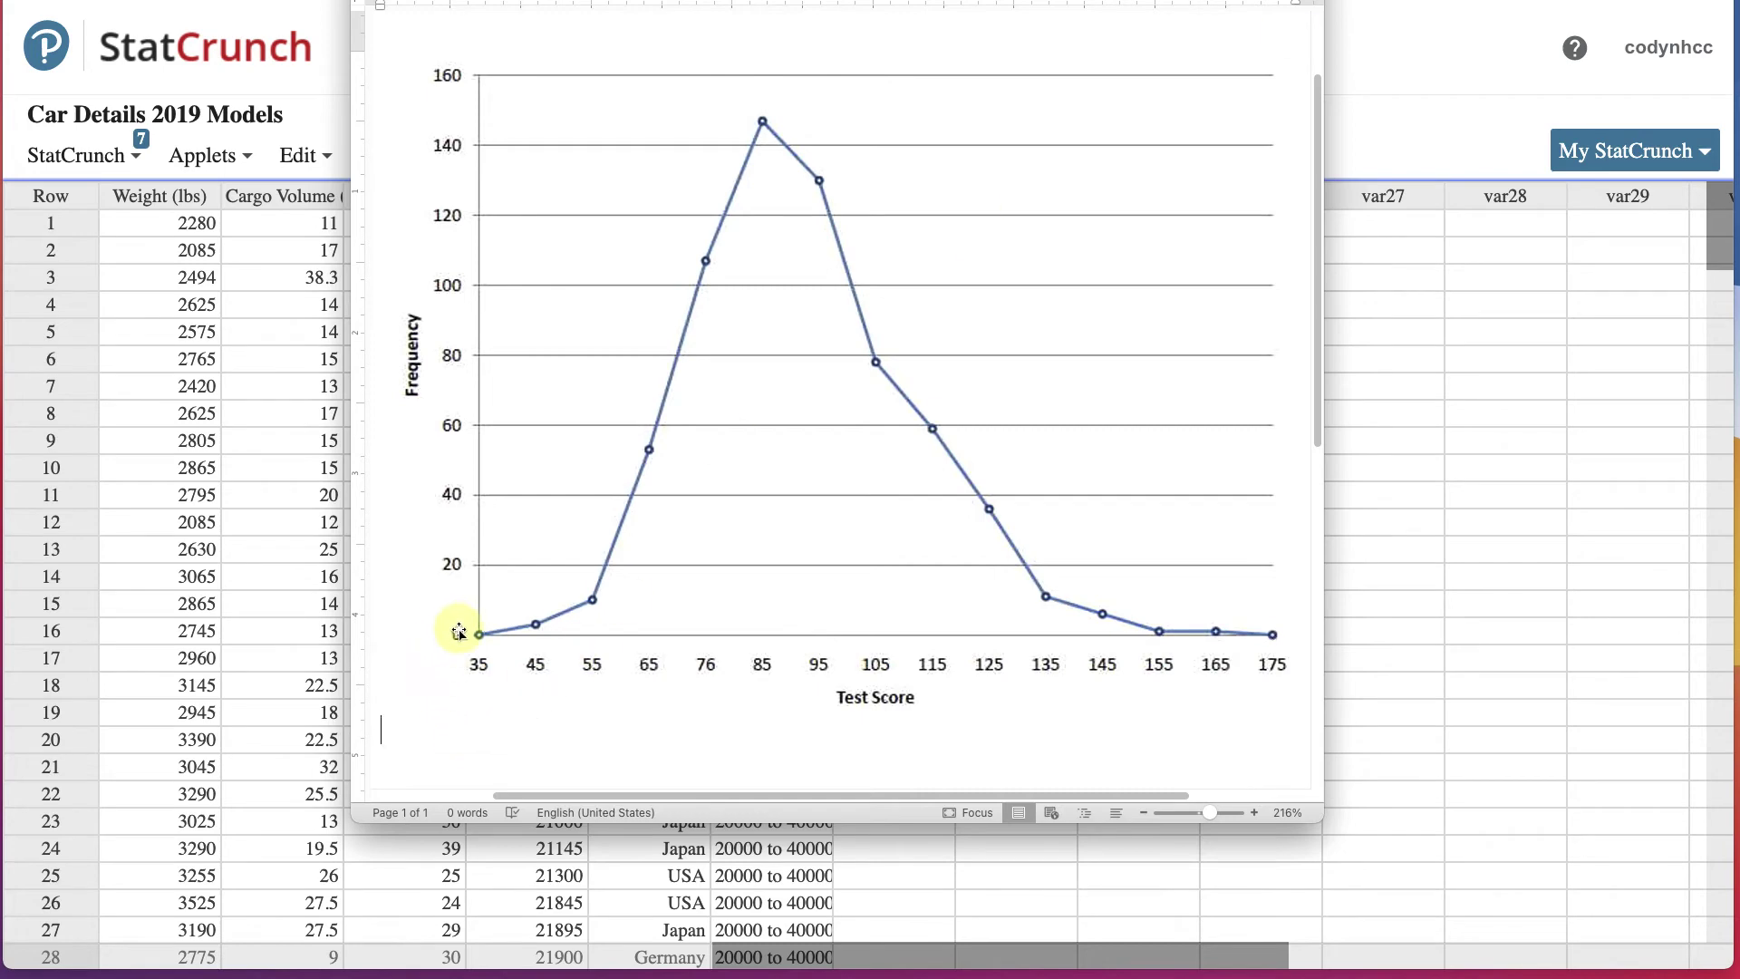
- Leave the Word example polygon with zero end points and return to the StatCrunch spreadsheet
left_click(1474, 45)
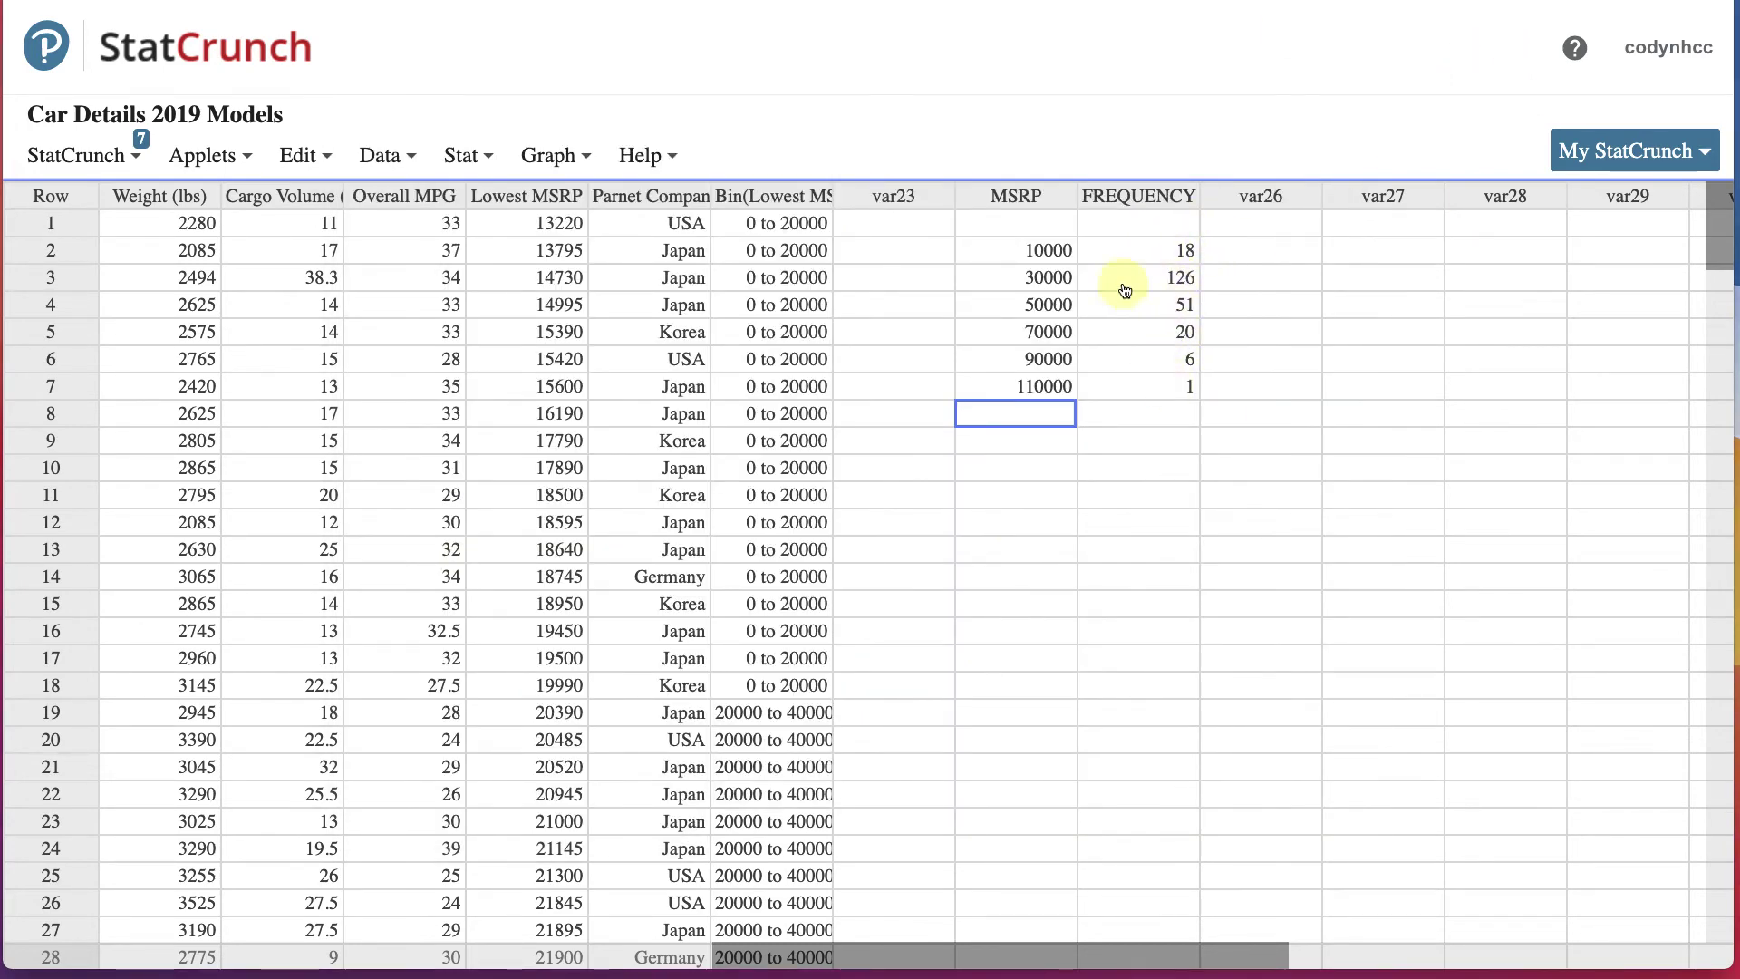
- Enter 0 in FREQUENCY rows 1 and 8 so the counts are bracketed by zeros
left_click(1143, 220)
type("0")
left_click(1147, 407)
type("0")
left_click(986, 223)
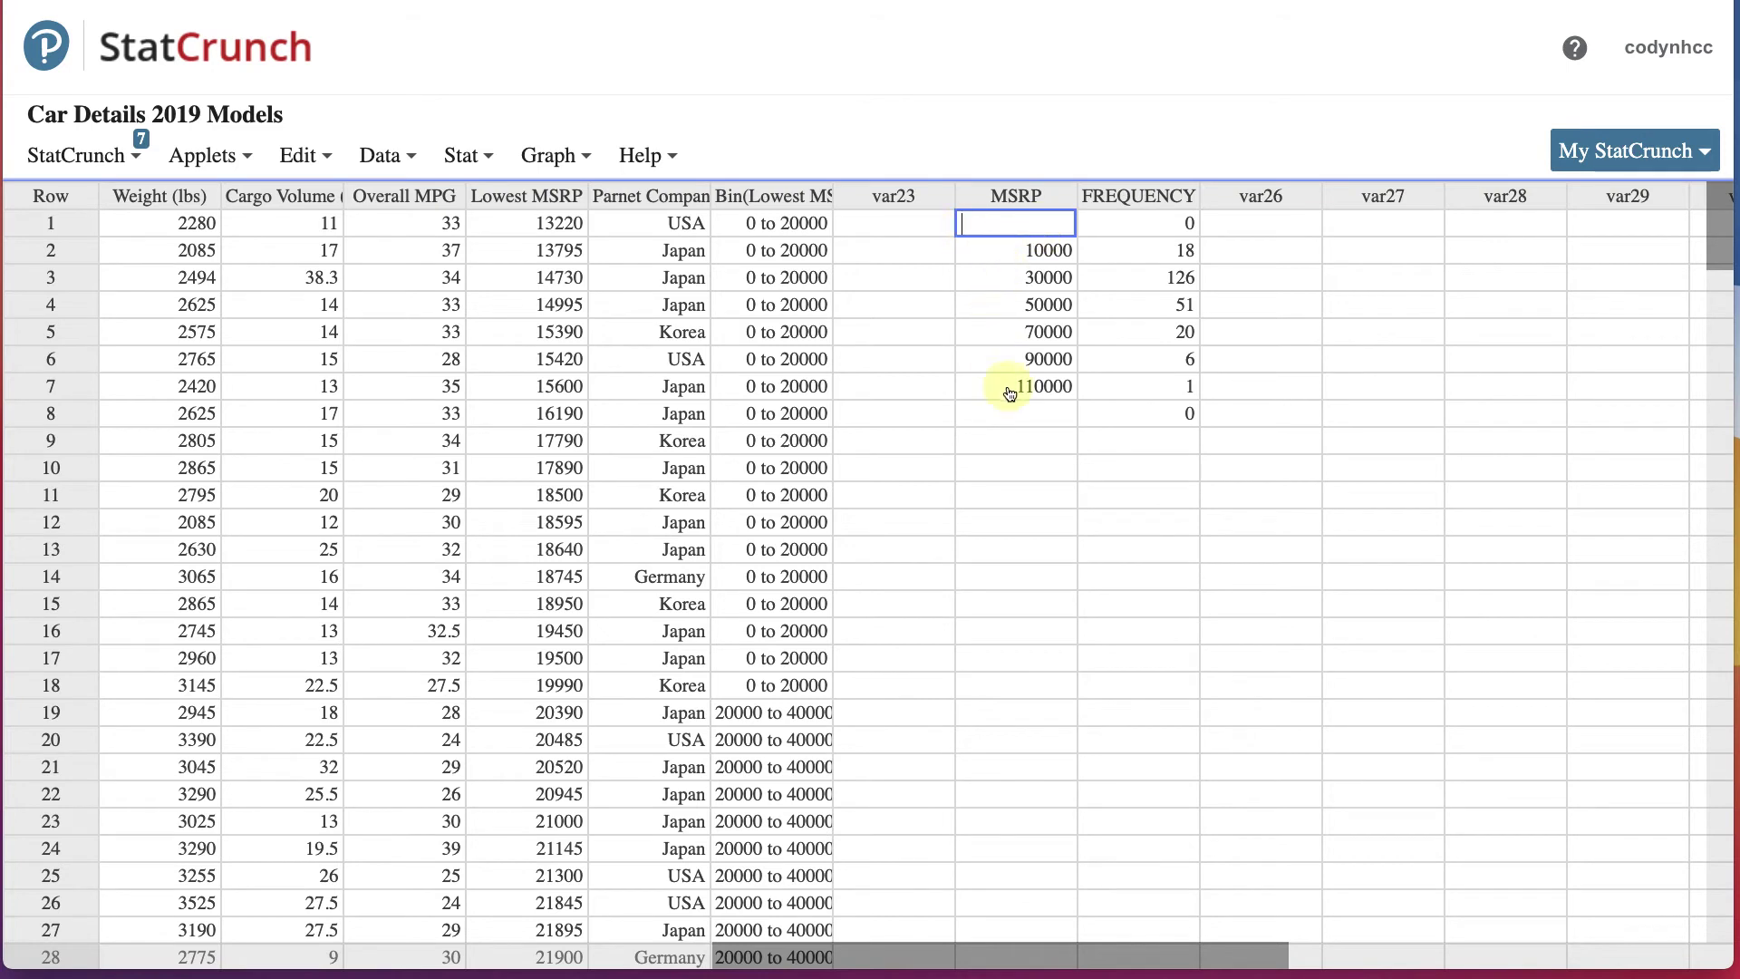
key("super+Tab")
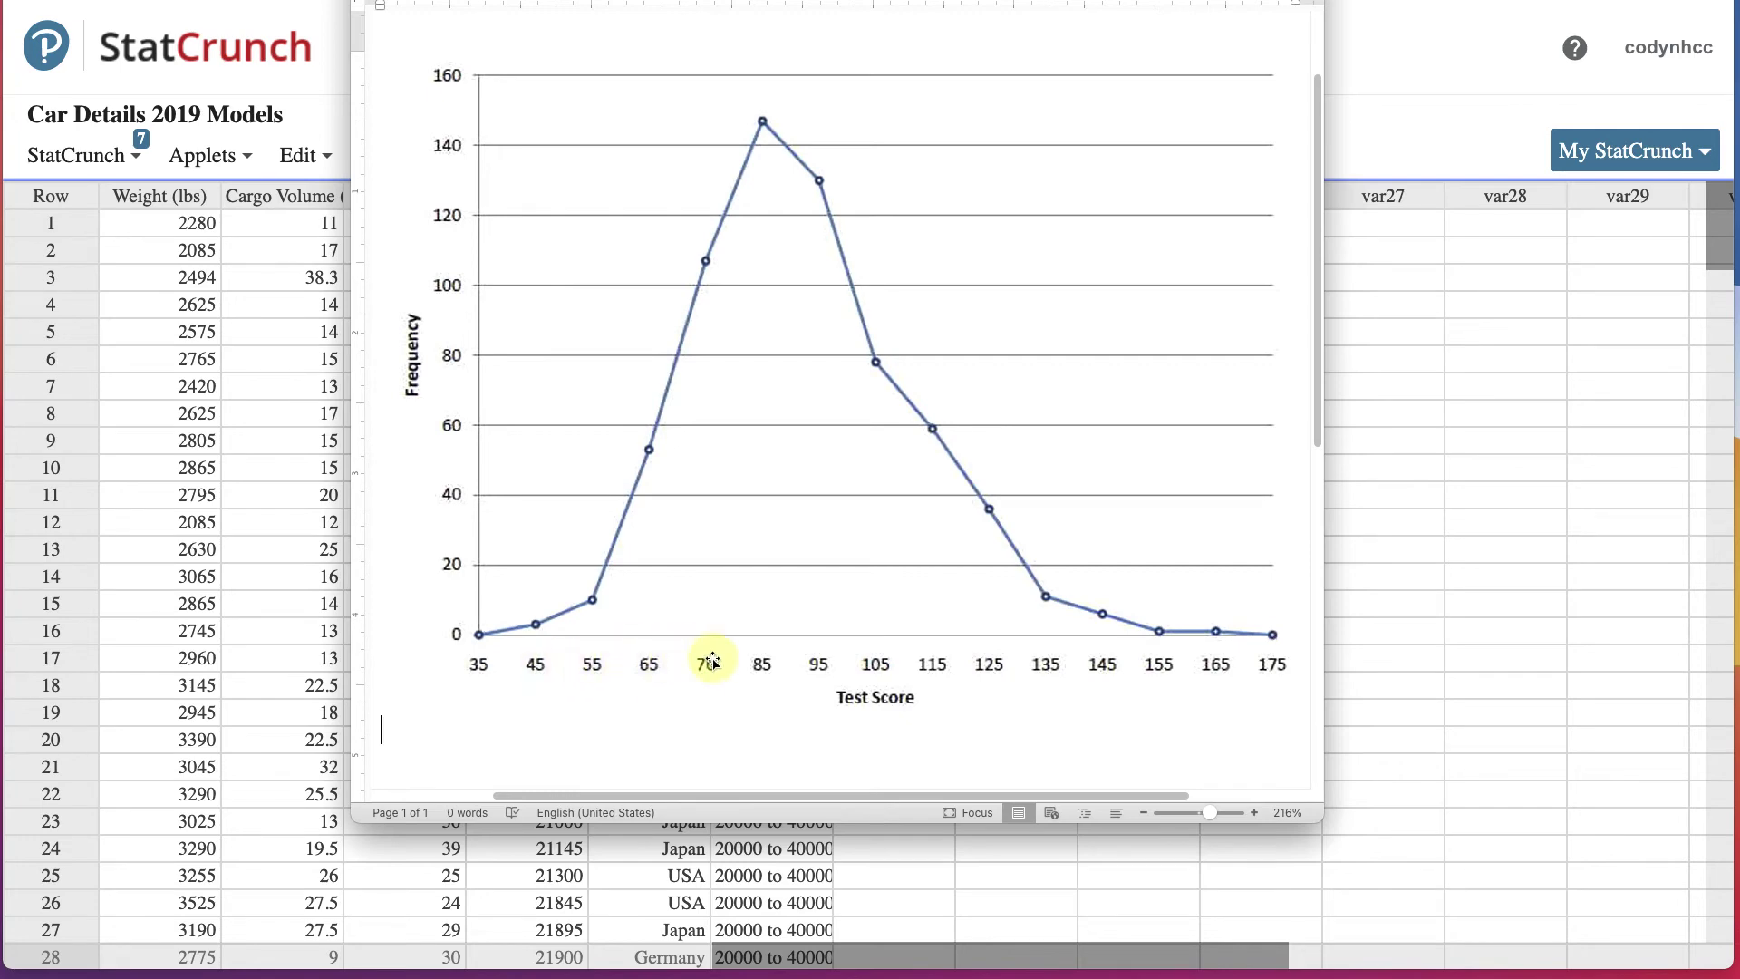
- Put away the Word polygon and bring the StatCrunch sheet forward again
left_click(1482, 69)
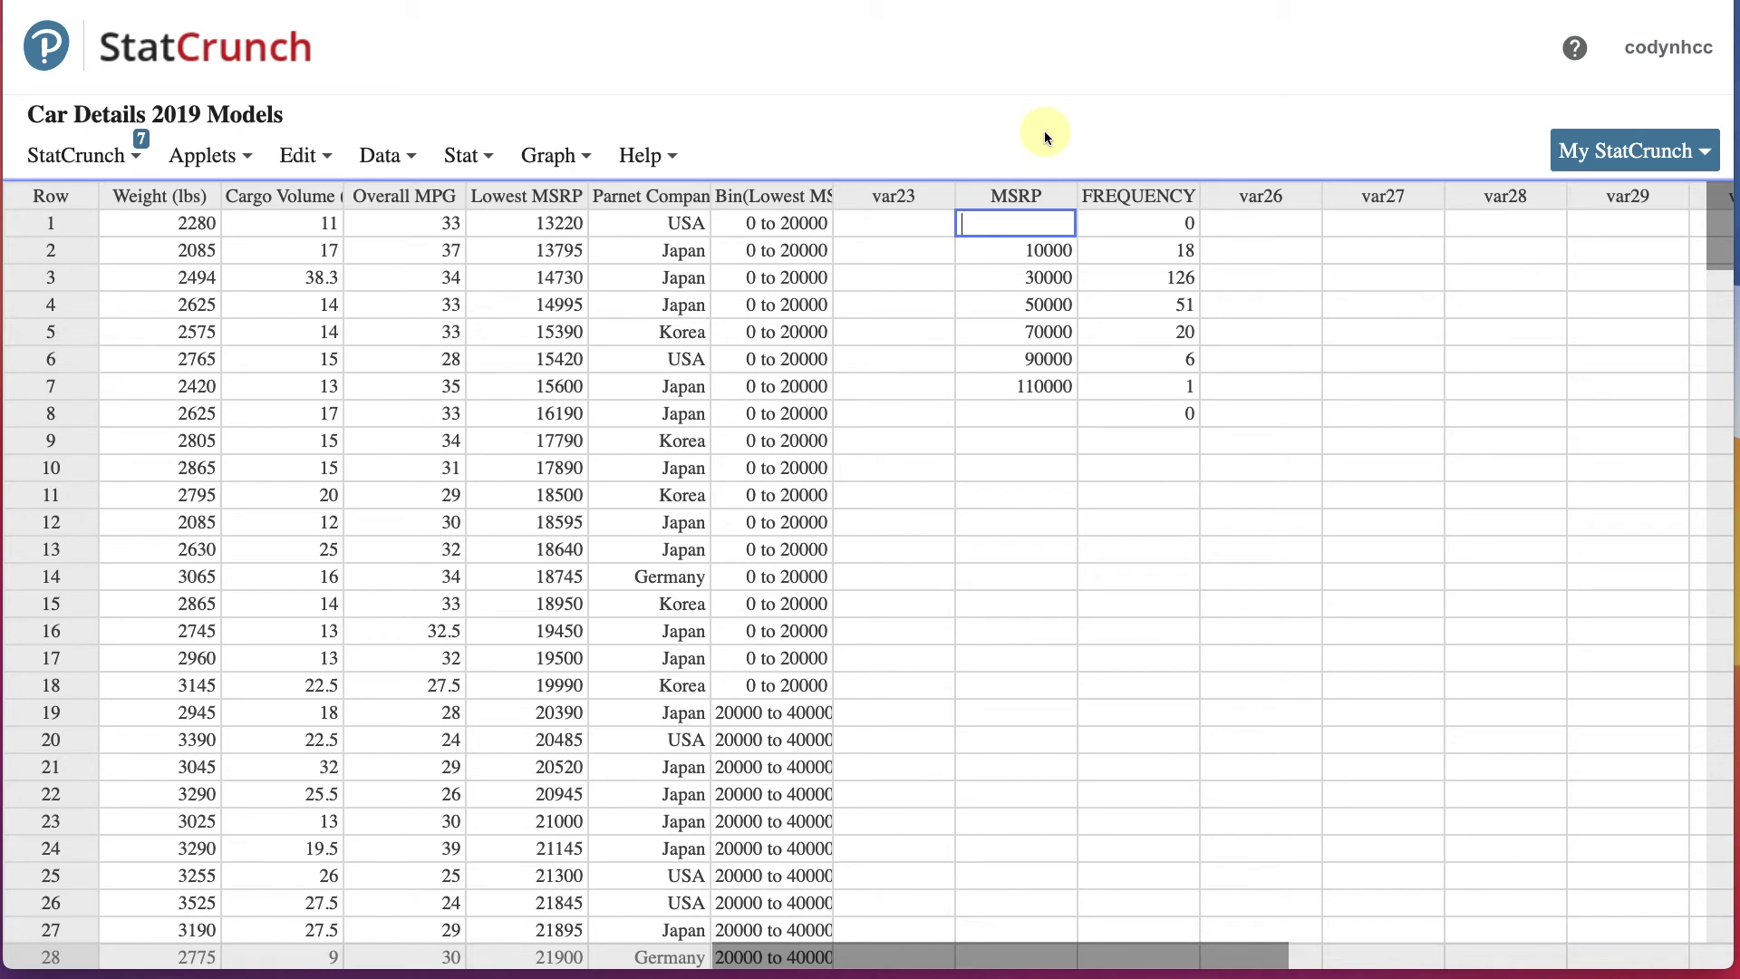
- Enter -10000 in MSRP row 1 and begin entering 130000 for row 8
type("-10")
key("Return")
key("Return")
key("Return")
key("Return")
key("Return")
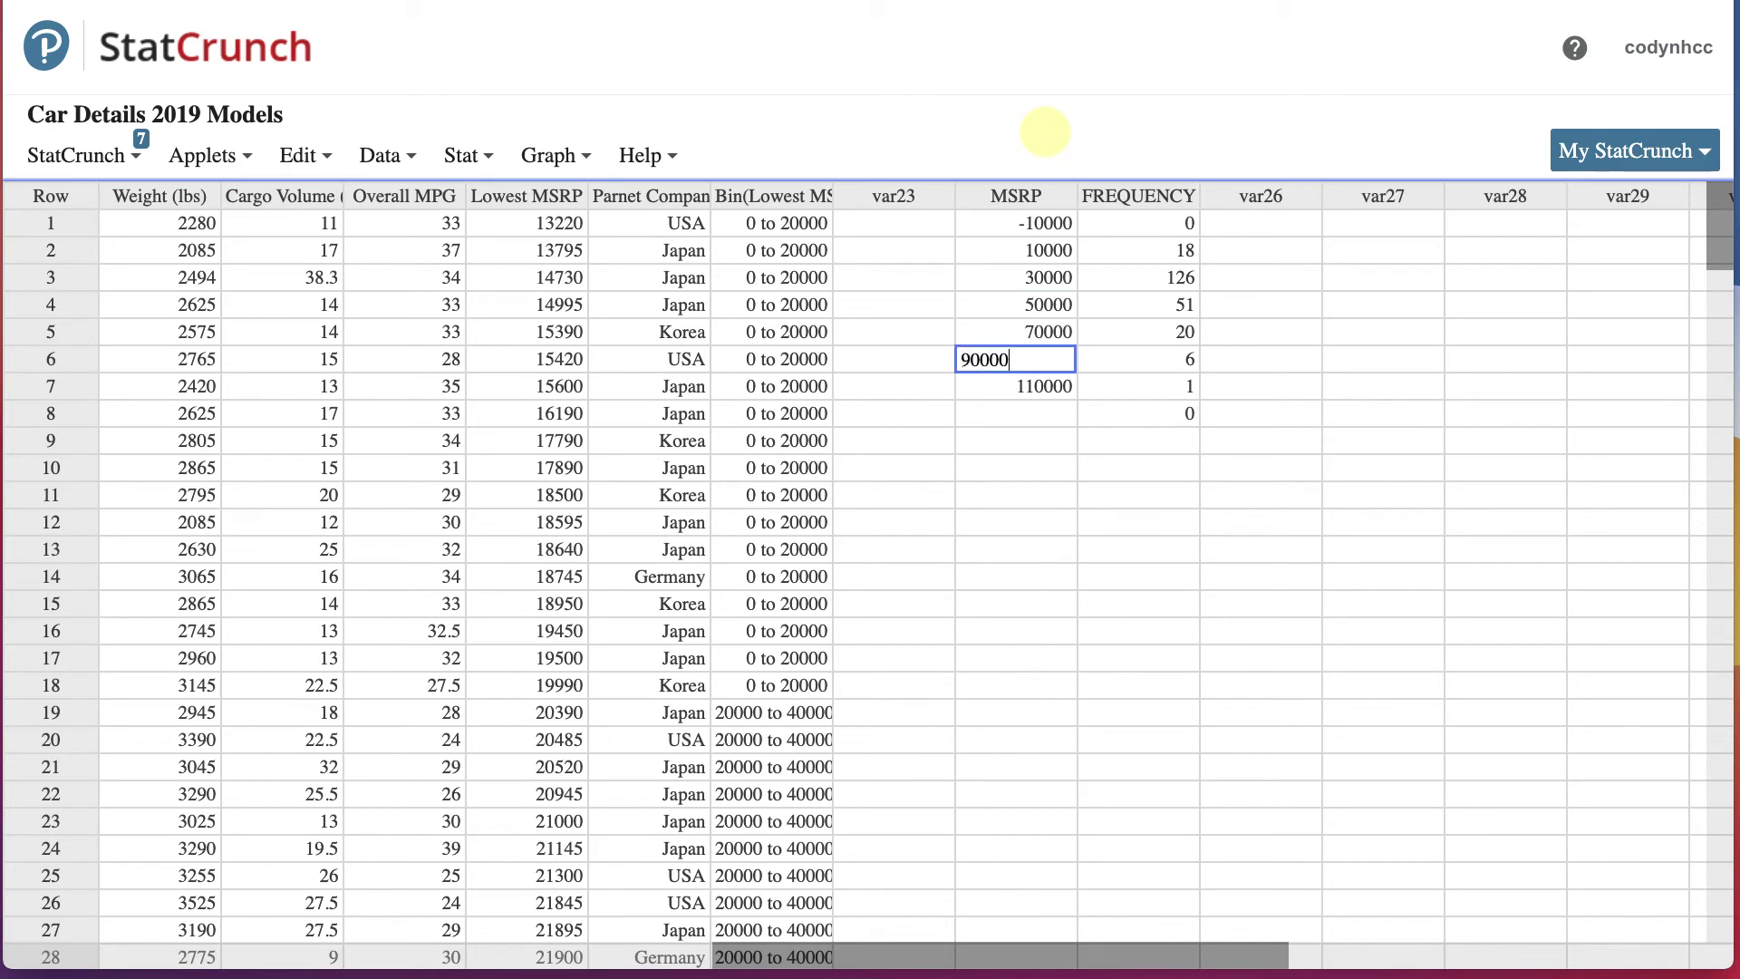
key("Return")
key("Return")
type("130000")
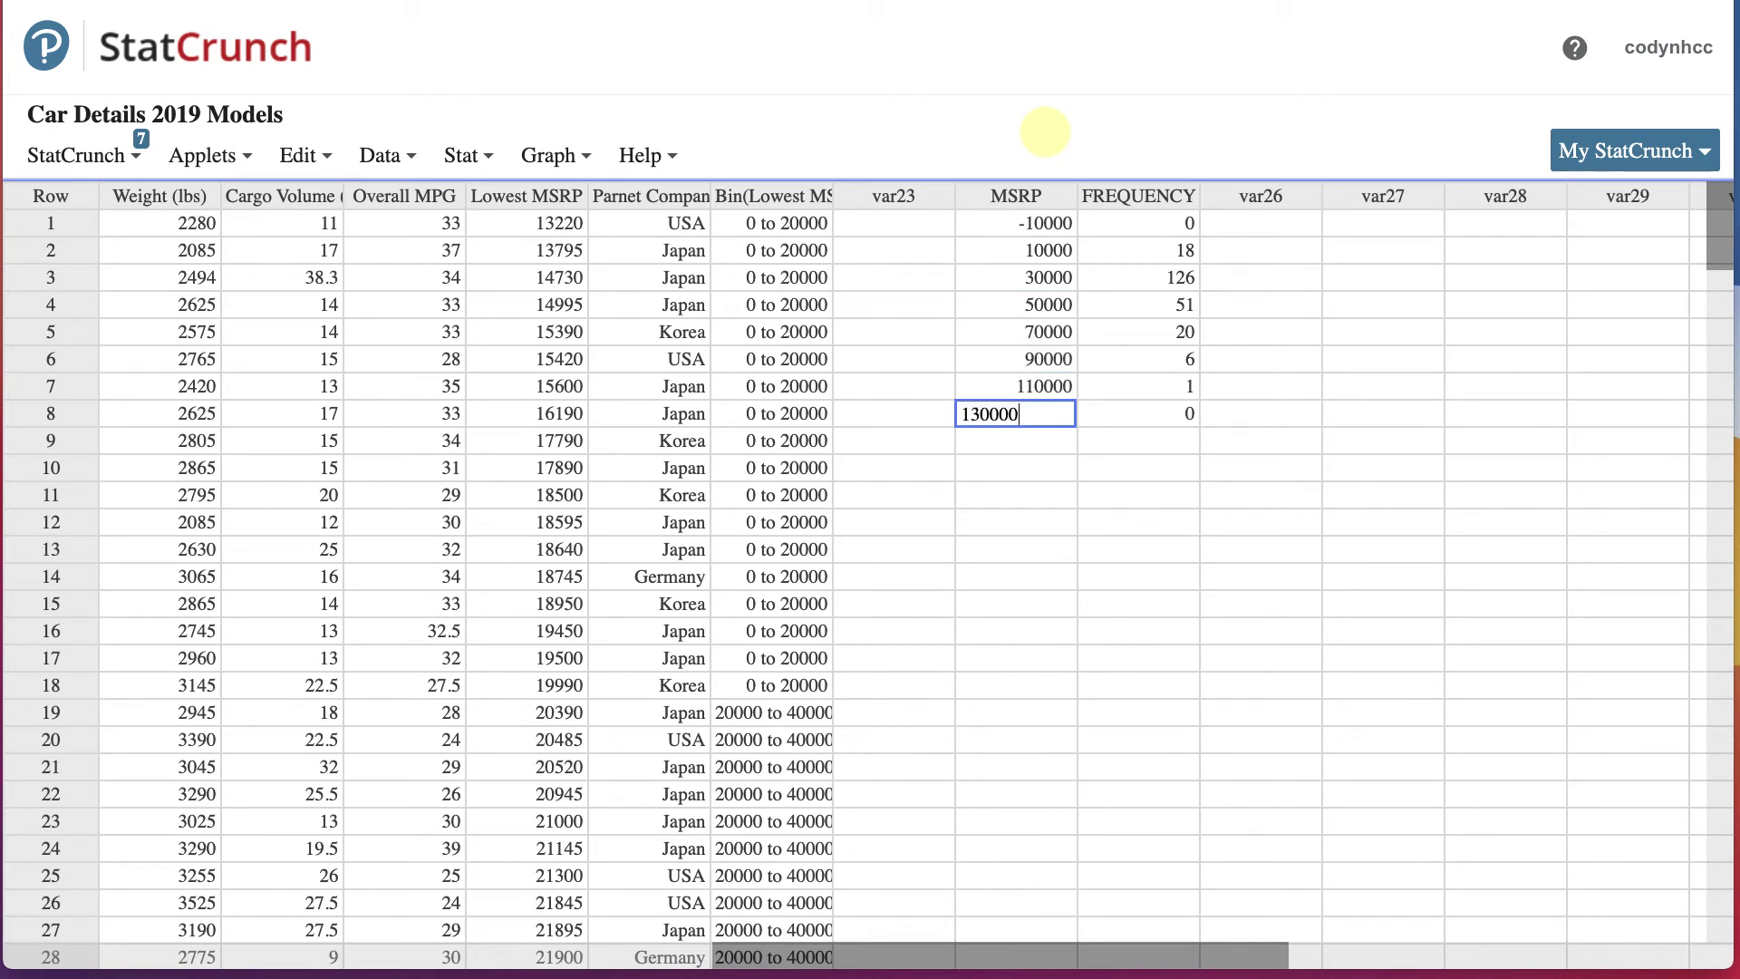
key("Return")
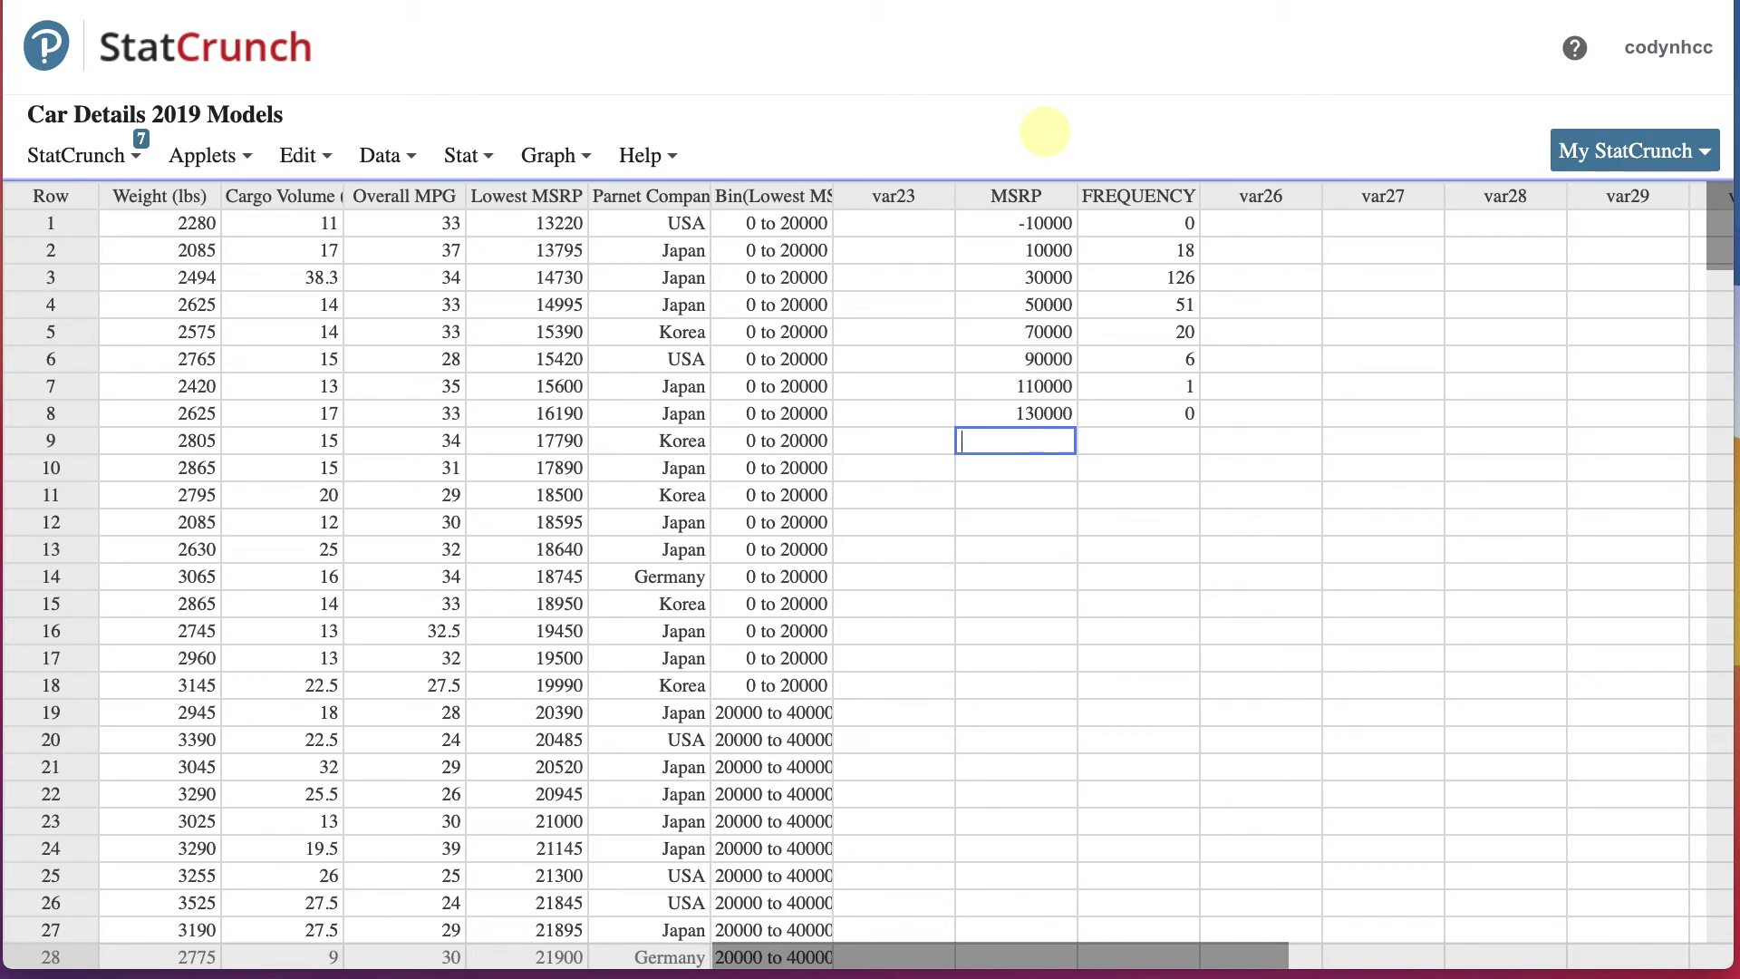